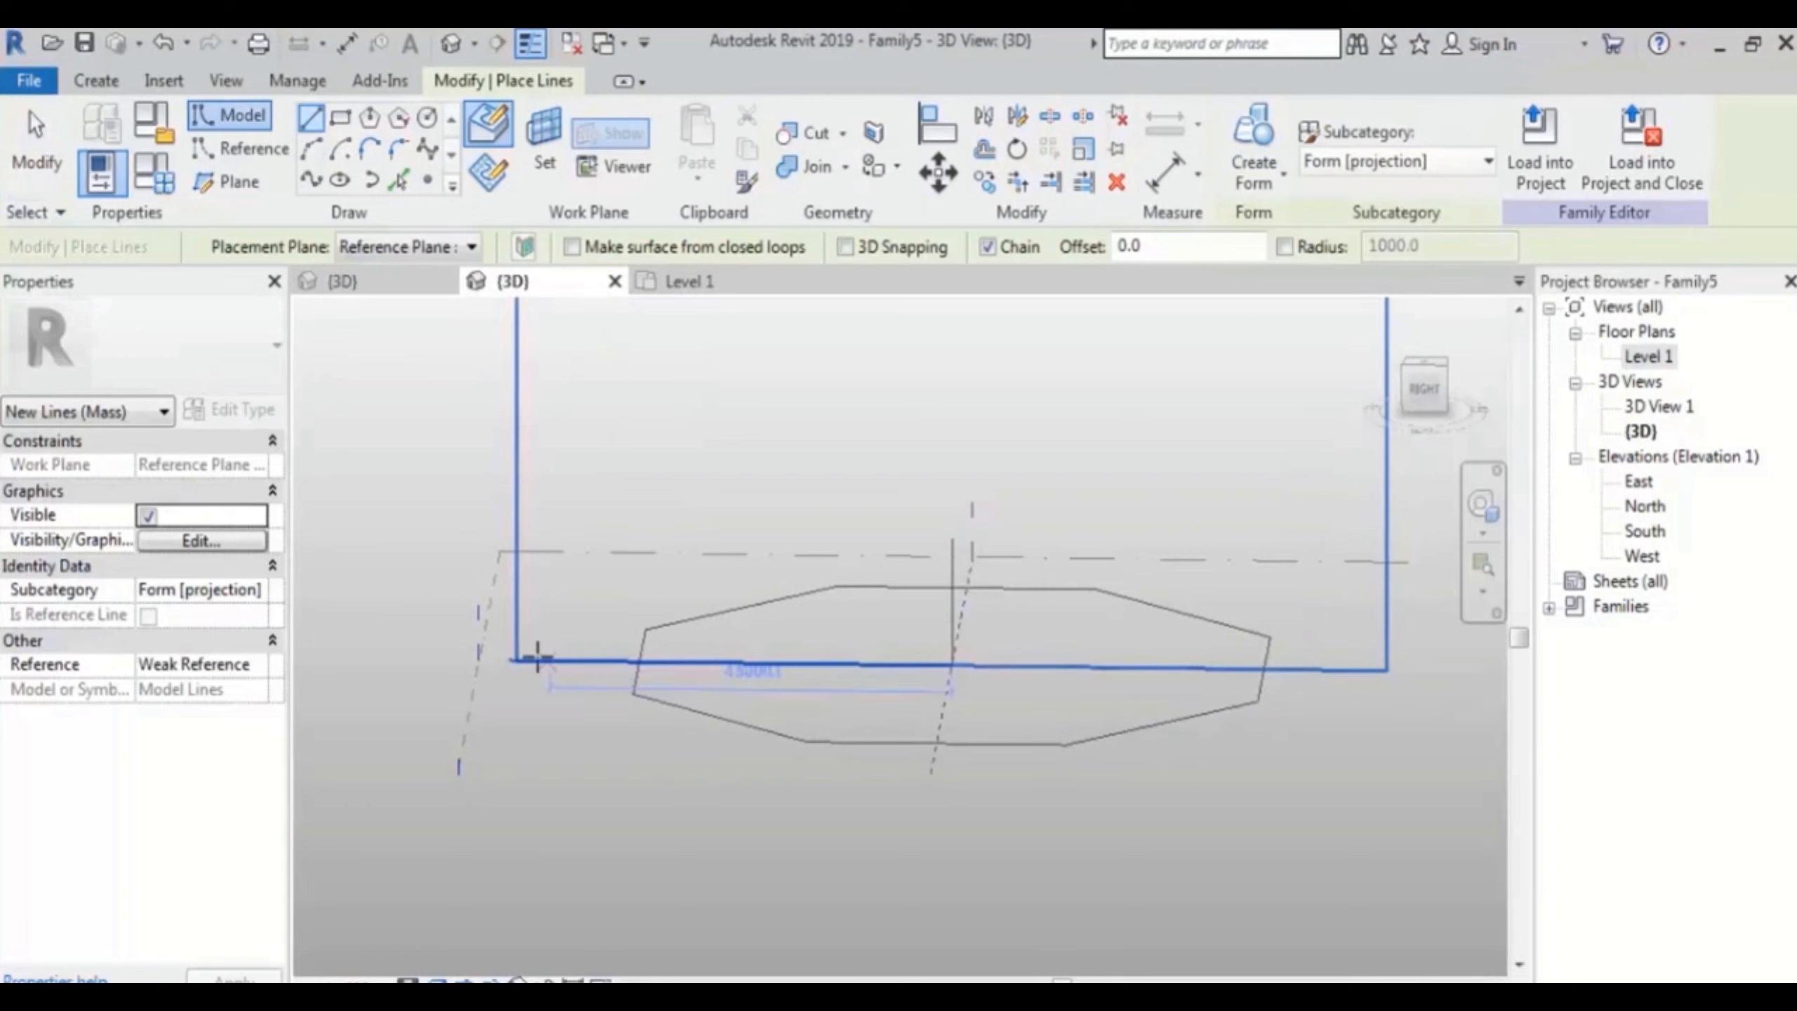
Step: Finish the base line from the octagon's centre on the Center (Left/Right) reference plane and add a vertical line at its outer end
{"action": "left_click", "coordinate": [514, 657]}
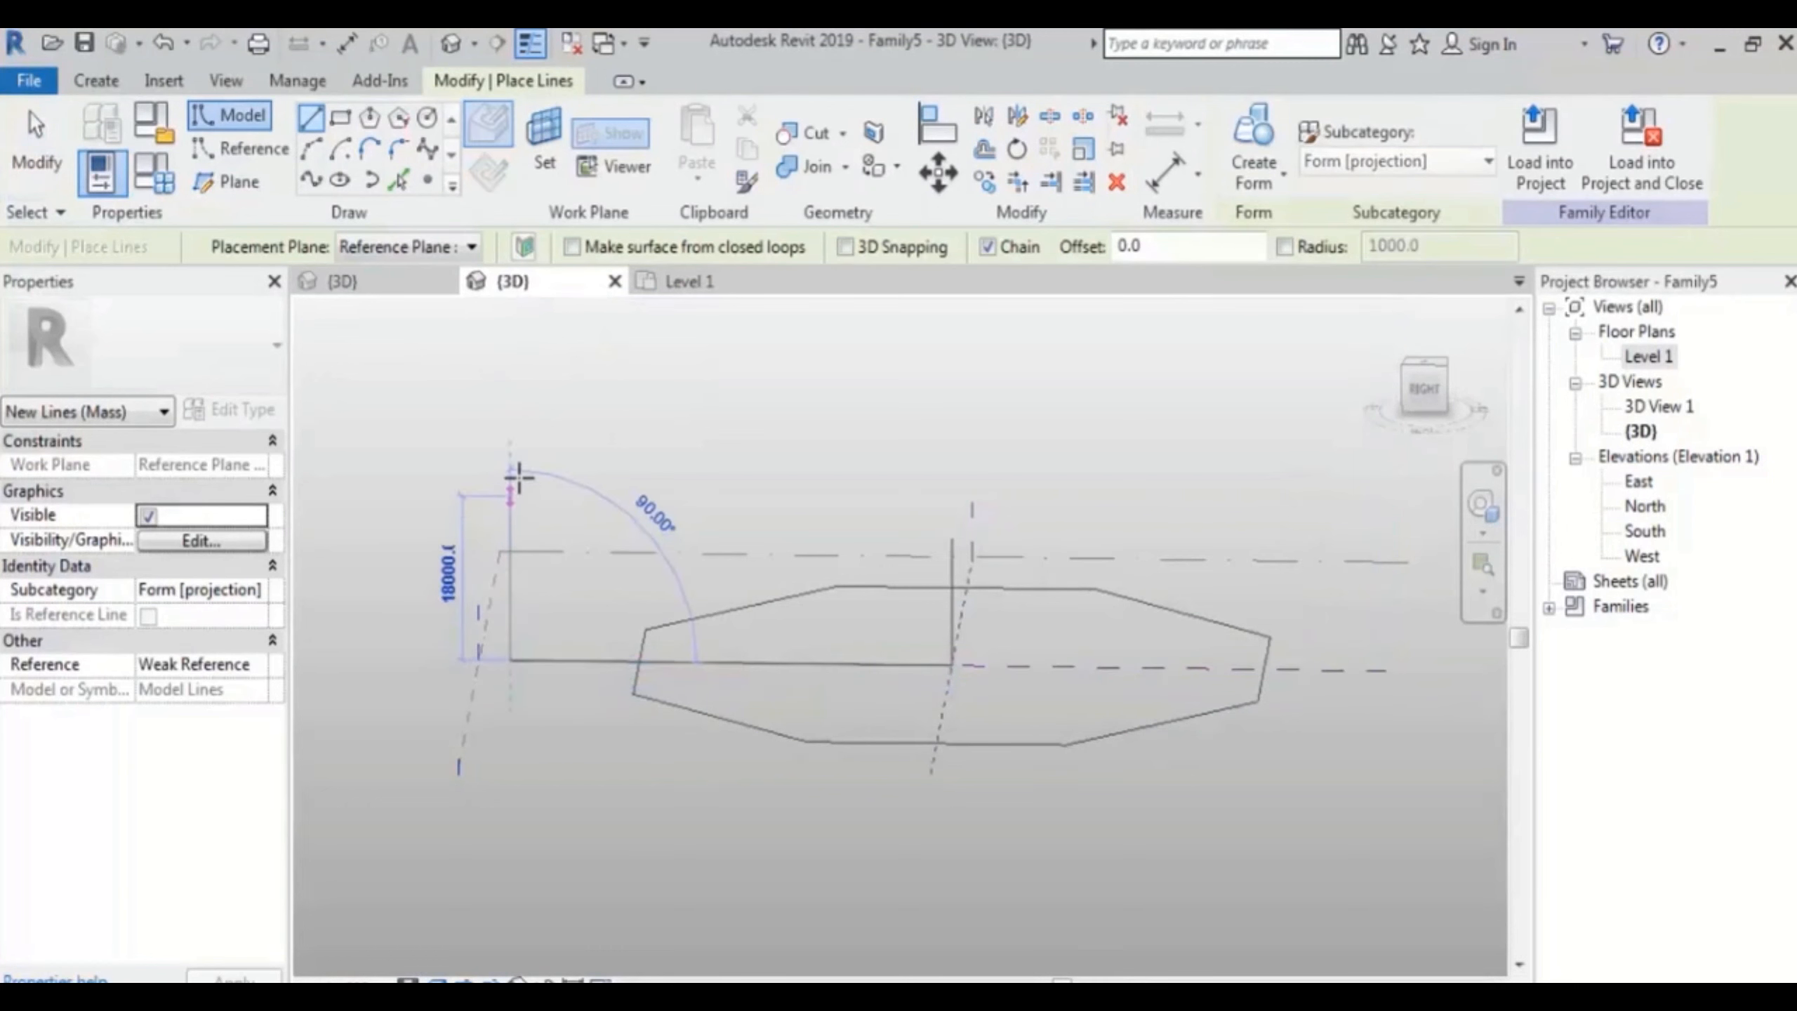
{"action": "left_click", "coordinate": [513, 449]}
{"action": "mouse_move", "coordinate": [623, 627]}
{"action": "middle_mouse_down", "text": "shift"}
{"action": "mouse_move", "coordinate": [622, 525]}
{"action": "mouse_move", "coordinate": [878, 699]}
{"action": "middle_mouse_up", "text": "shift"}
{"action": "key", "text": "Escape"}
{"action": "key", "text": "Escape"}
Step: On the Center (Left/Right) plane, draw a sagging start-end-radius arc joining the top of the outer vertical line to the top of the central one
{"action": "mouse_move", "coordinate": [696, 501]}
{"action": "middle_mouse_down", "text": "shift"}
{"action": "mouse_move", "coordinate": [814, 641]}
{"action": "mouse_move", "coordinate": [985, 602]}
{"action": "mouse_move", "coordinate": [835, 538]}
{"action": "middle_mouse_up", "text": "shift"}
{"action": "left_click", "coordinate": [986, 589]}
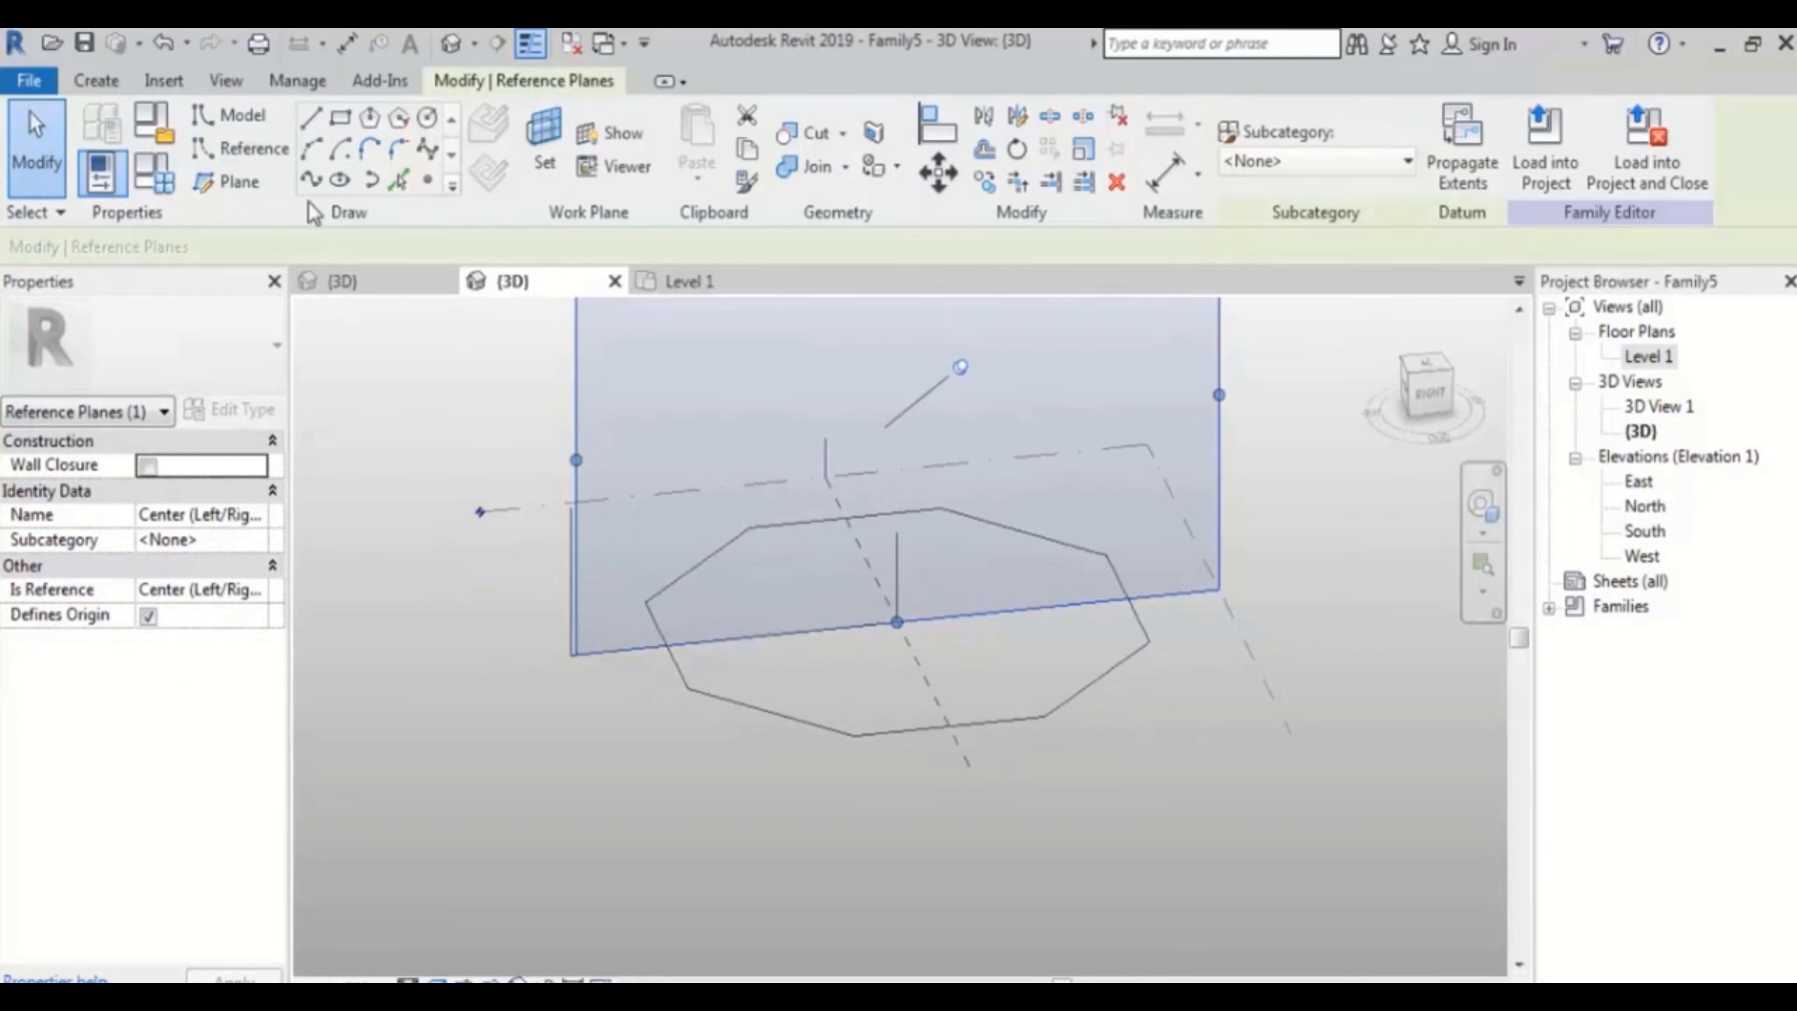
{"action": "scroll", "coordinate": [722, 552], "scroll_direction": "up", "scroll_amount": 1}
{"action": "middle_click_drag", "start_coordinate": [723, 555], "coordinate": [629, 523], "text": "shift"}
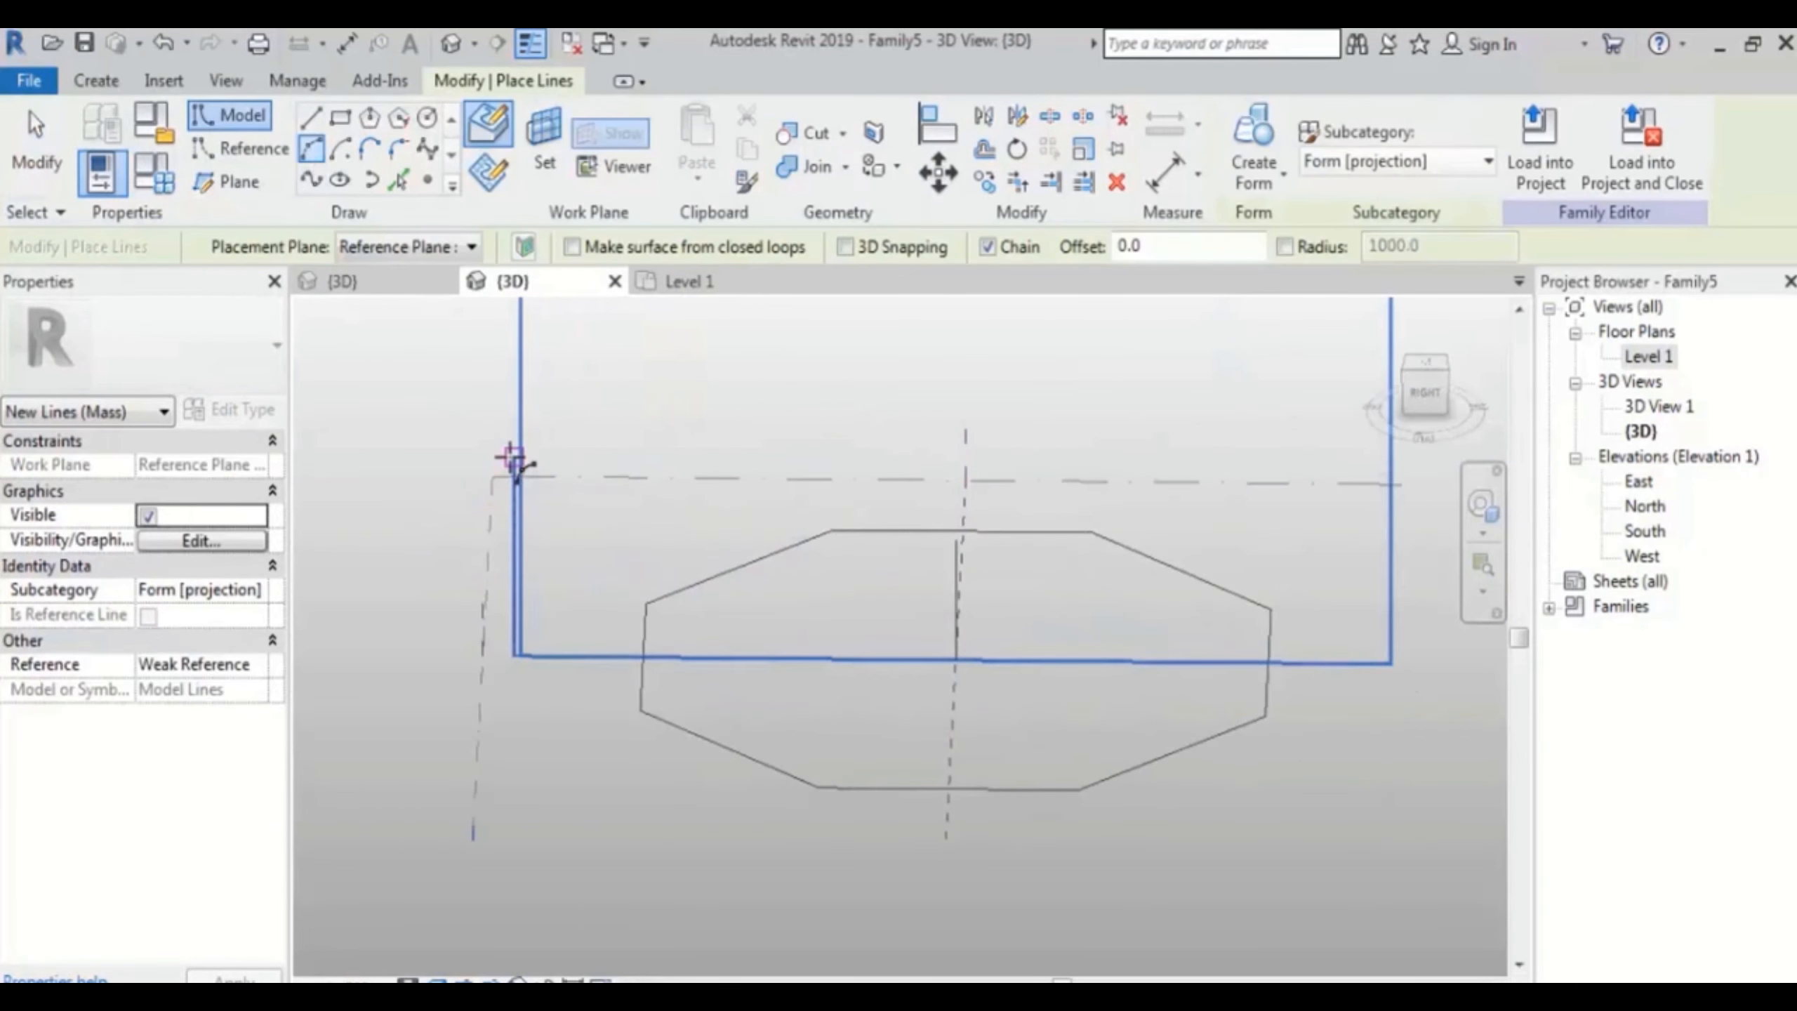
{"action": "left_click", "coordinate": [514, 458]}
{"action": "left_click", "coordinate": [957, 539]}
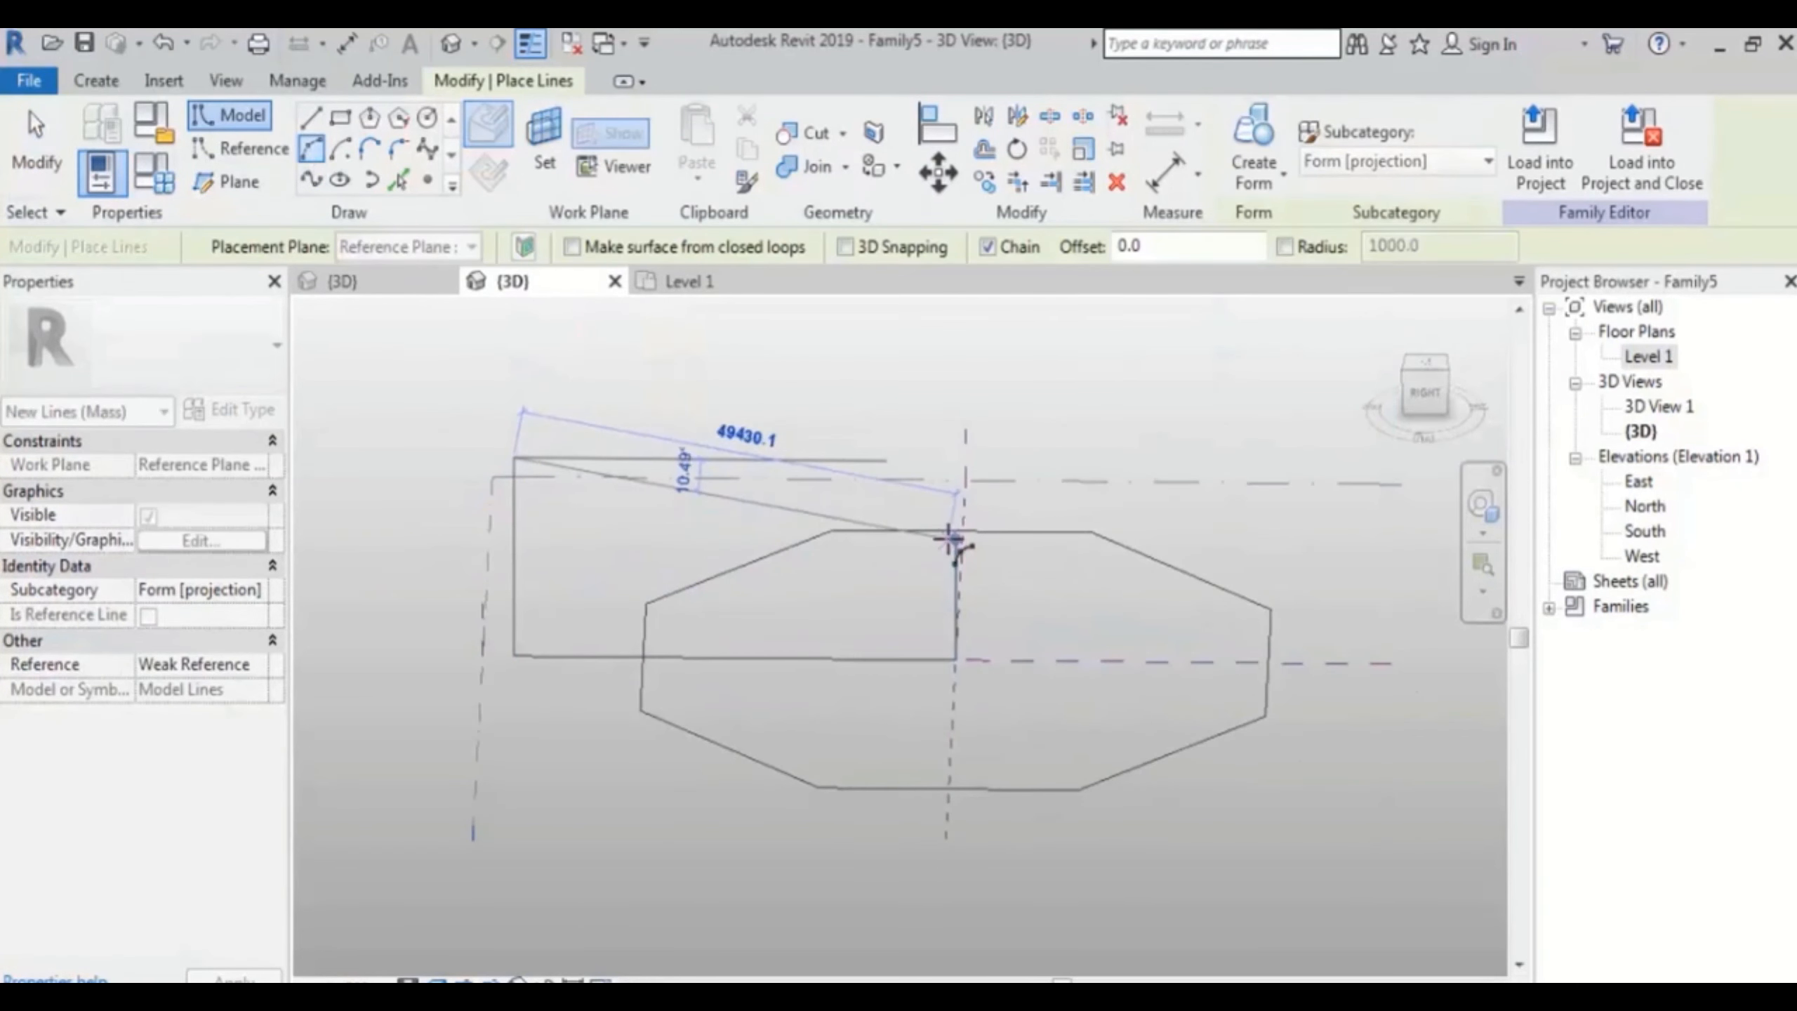
{"action": "left_click", "coordinate": [731, 527]}
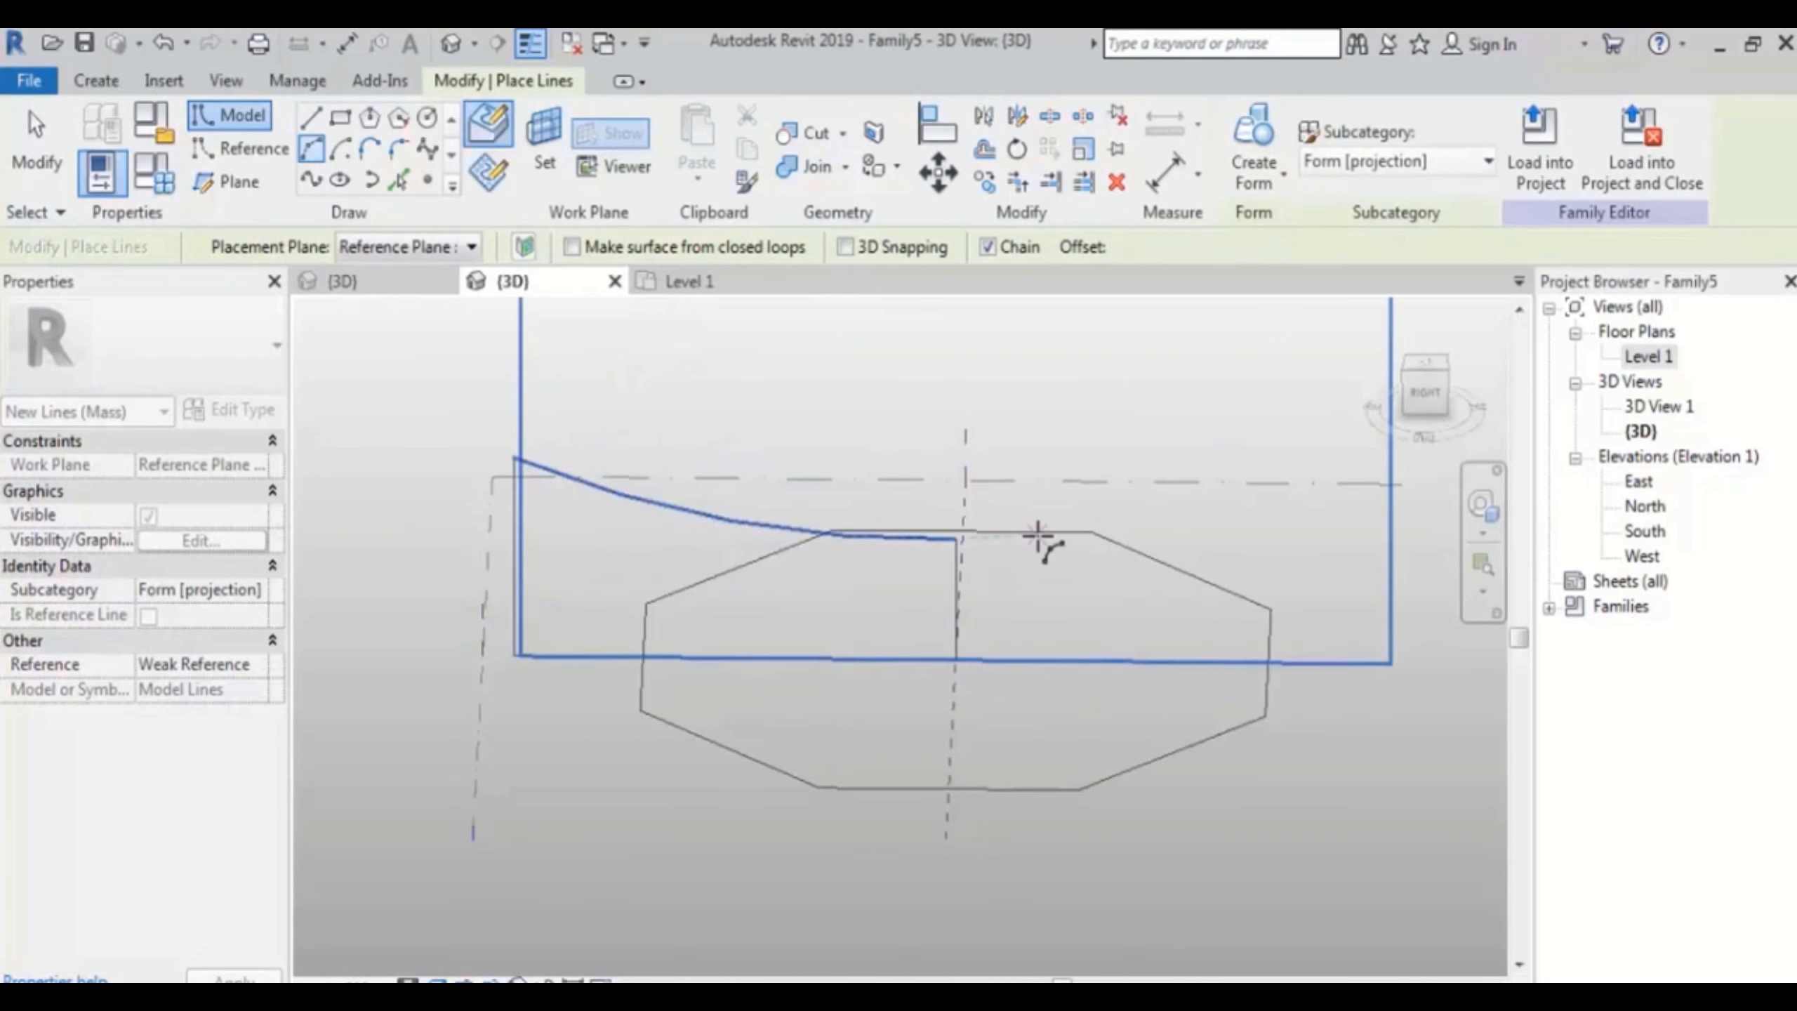
{"action": "key", "text": "Escape"}
{"action": "key", "text": "Escape"}
{"action": "middle_click_drag", "start_coordinate": [955, 673], "coordinate": [1018, 767], "text": "shift"}
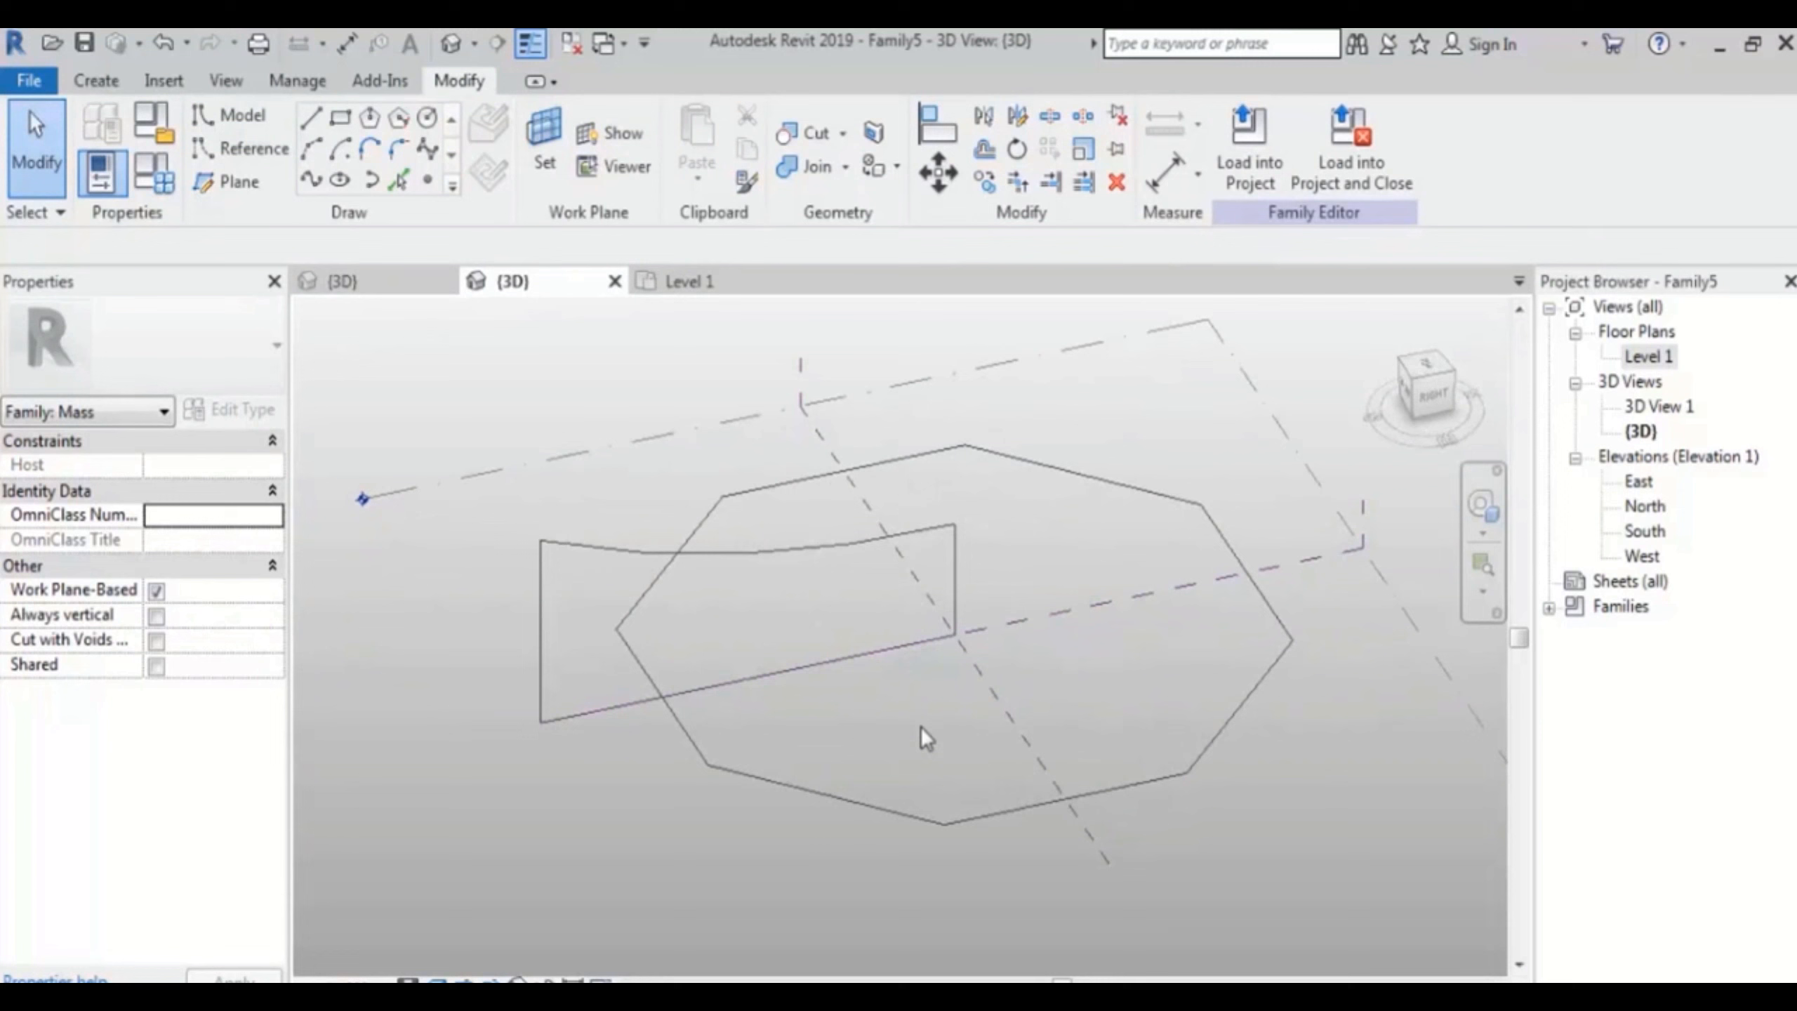
{"action": "middle_click_drag", "start_coordinate": [817, 719], "coordinate": [966, 592], "text": "shift"}
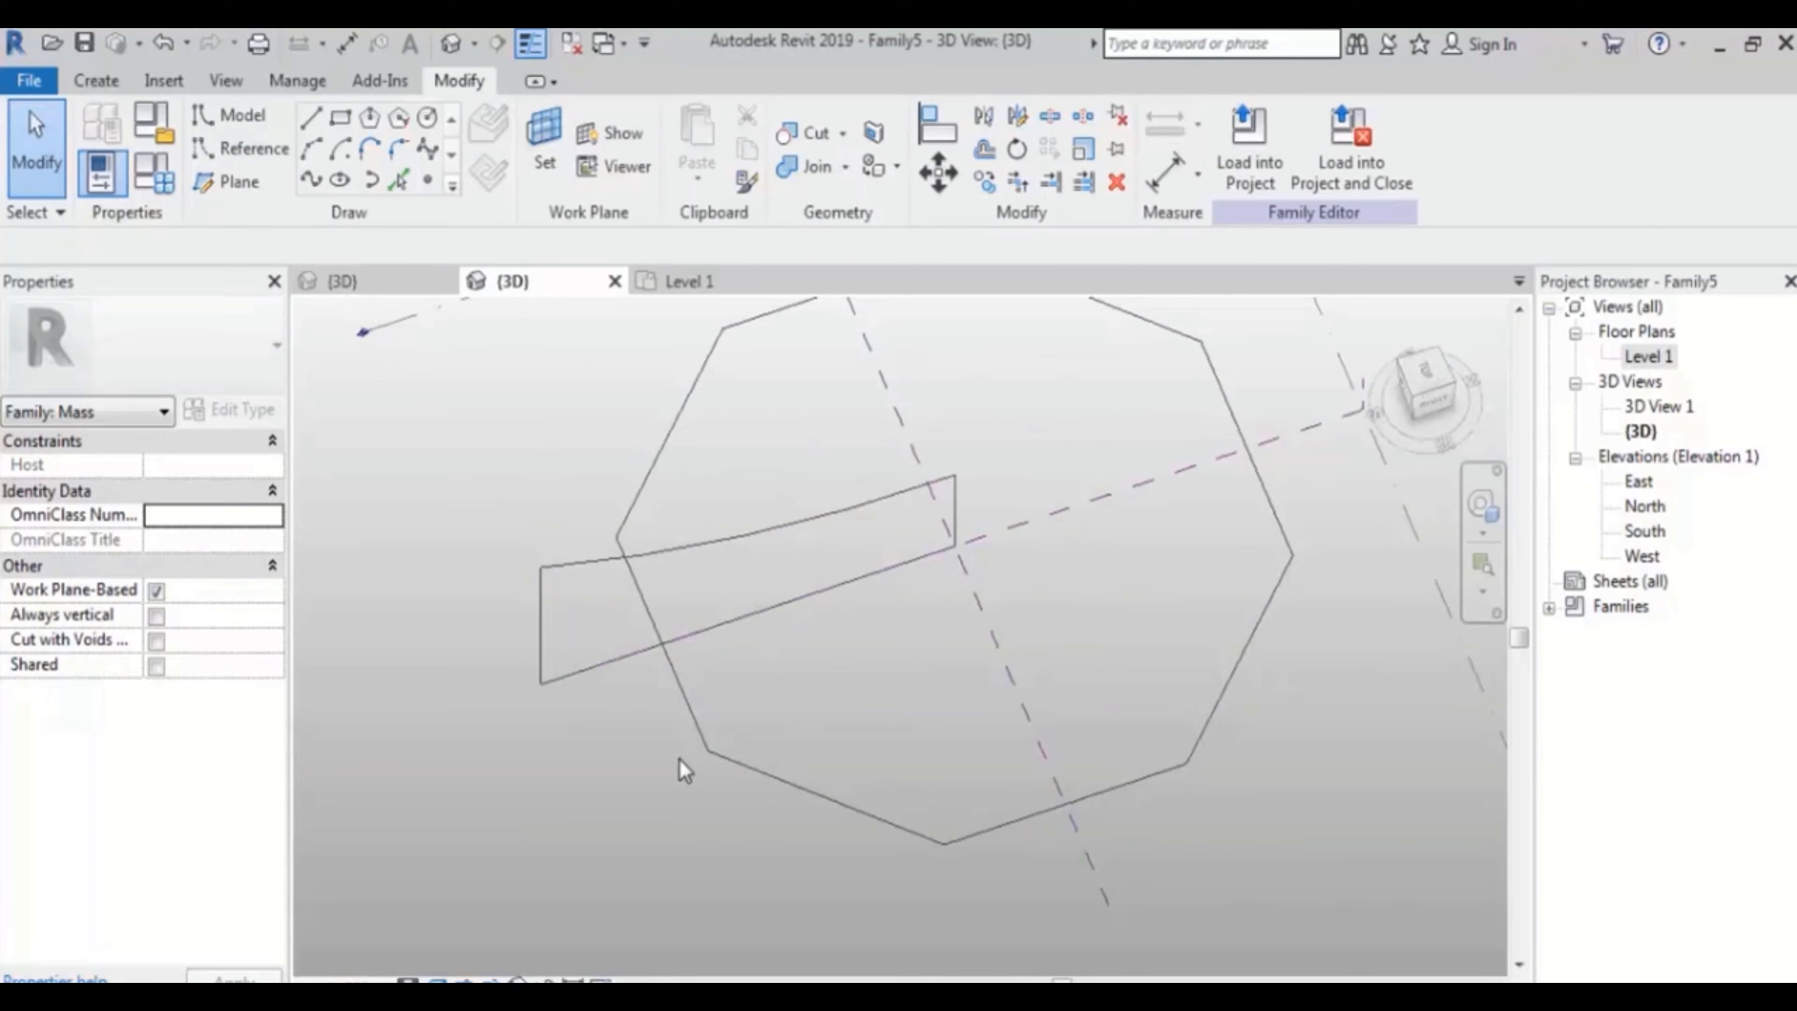
{"action": "left_click", "coordinate": [247, 183]}
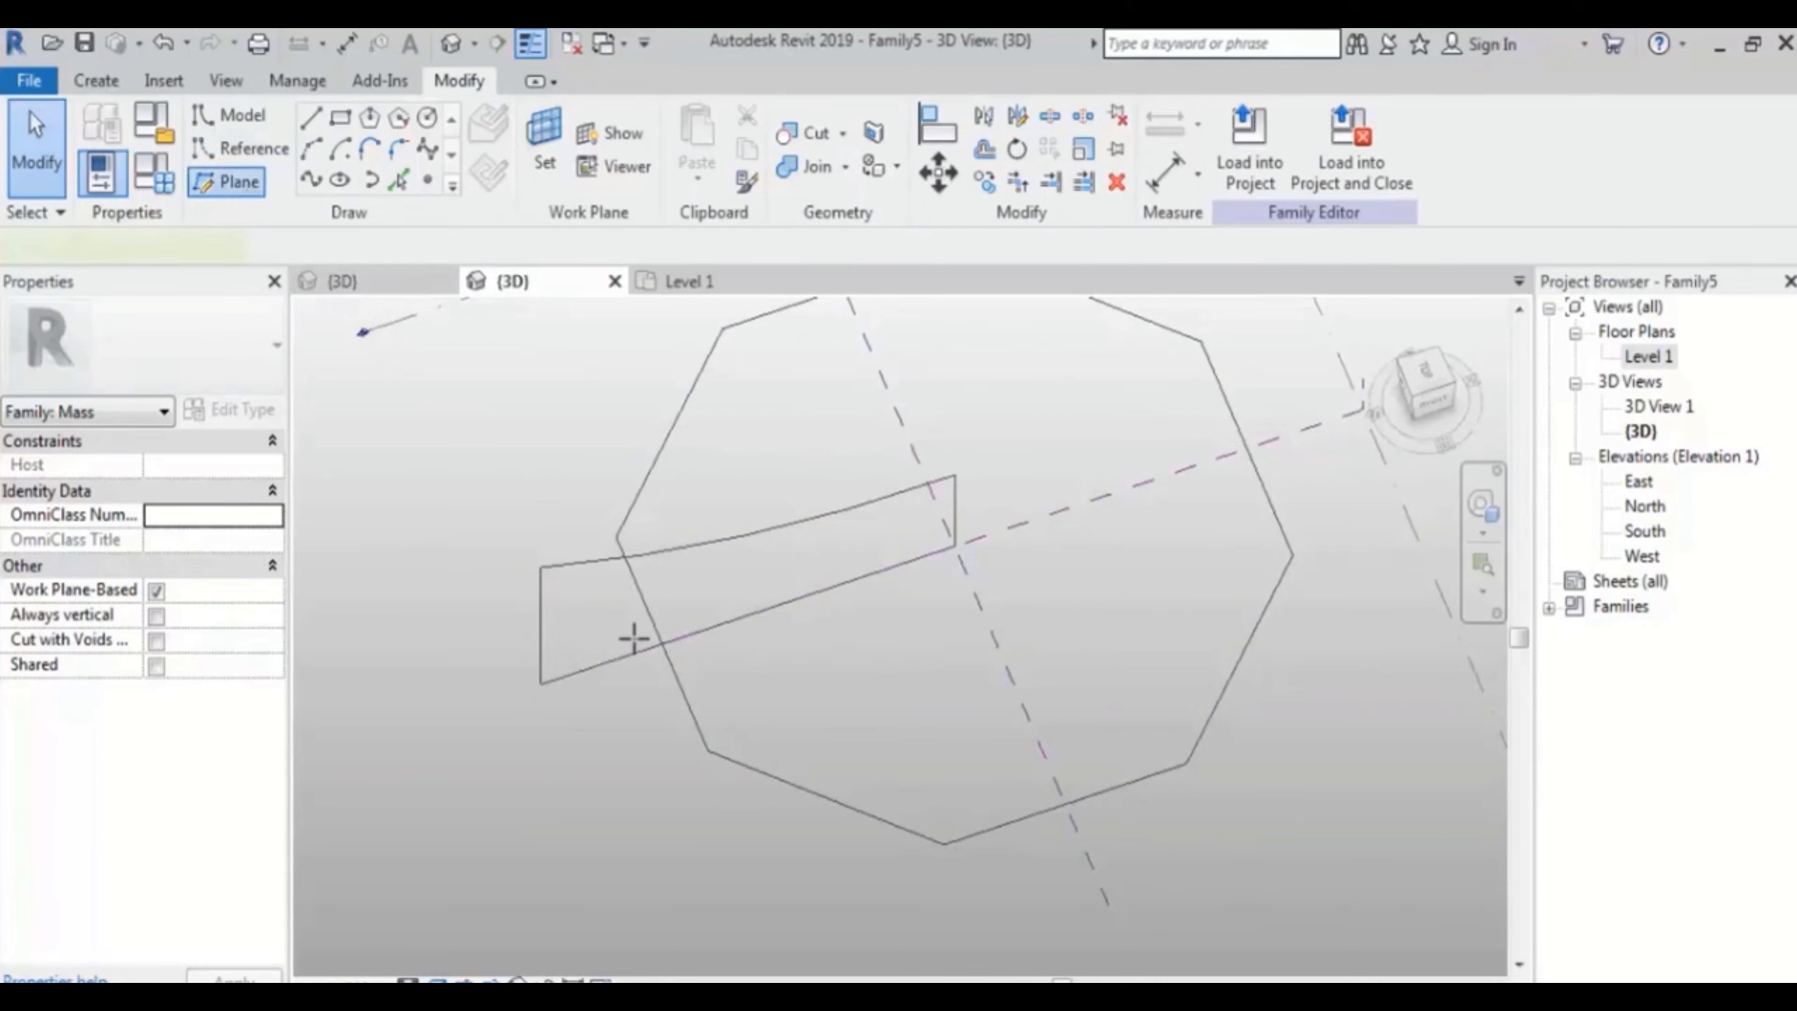
{"action": "scroll", "coordinate": [966, 641], "scroll_direction": "down", "scroll_amount": 3}
{"action": "key", "text": "Escape"}
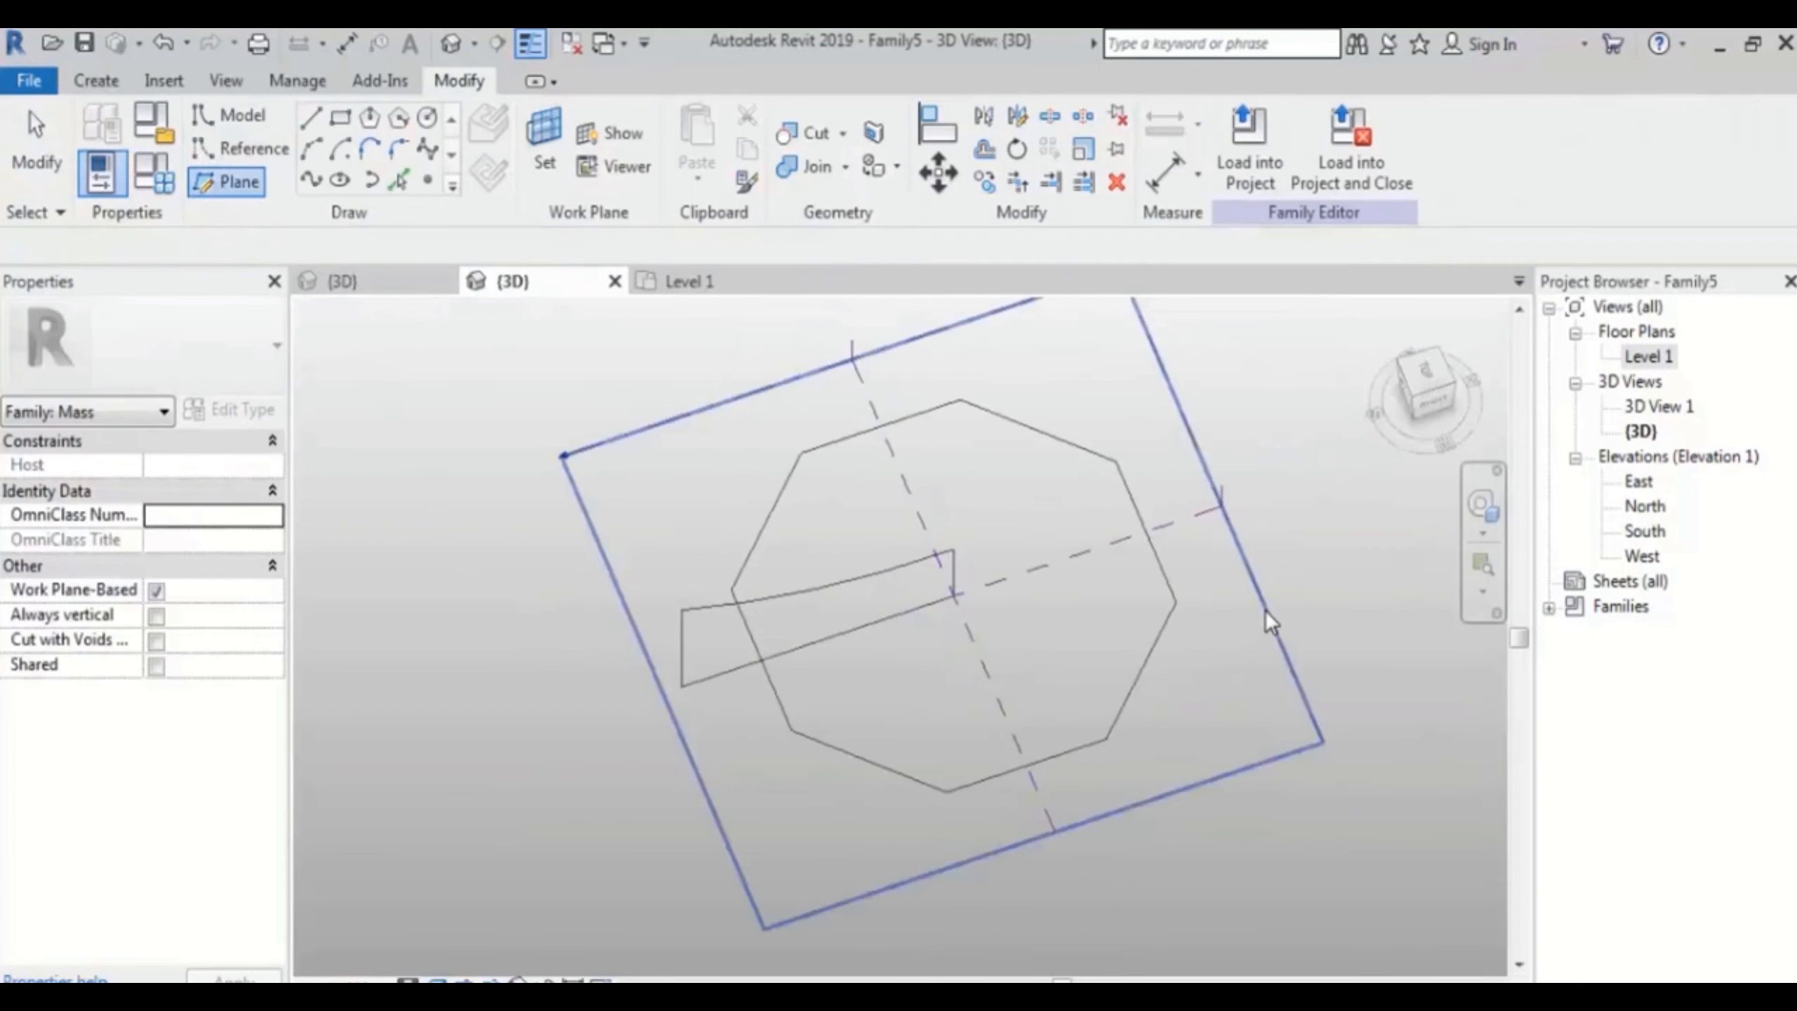
Step: Draw a reference plane on Level 1 from the octagon's centre to its nearest corner beside the base line
{"action": "left_click", "coordinate": [1265, 609]}
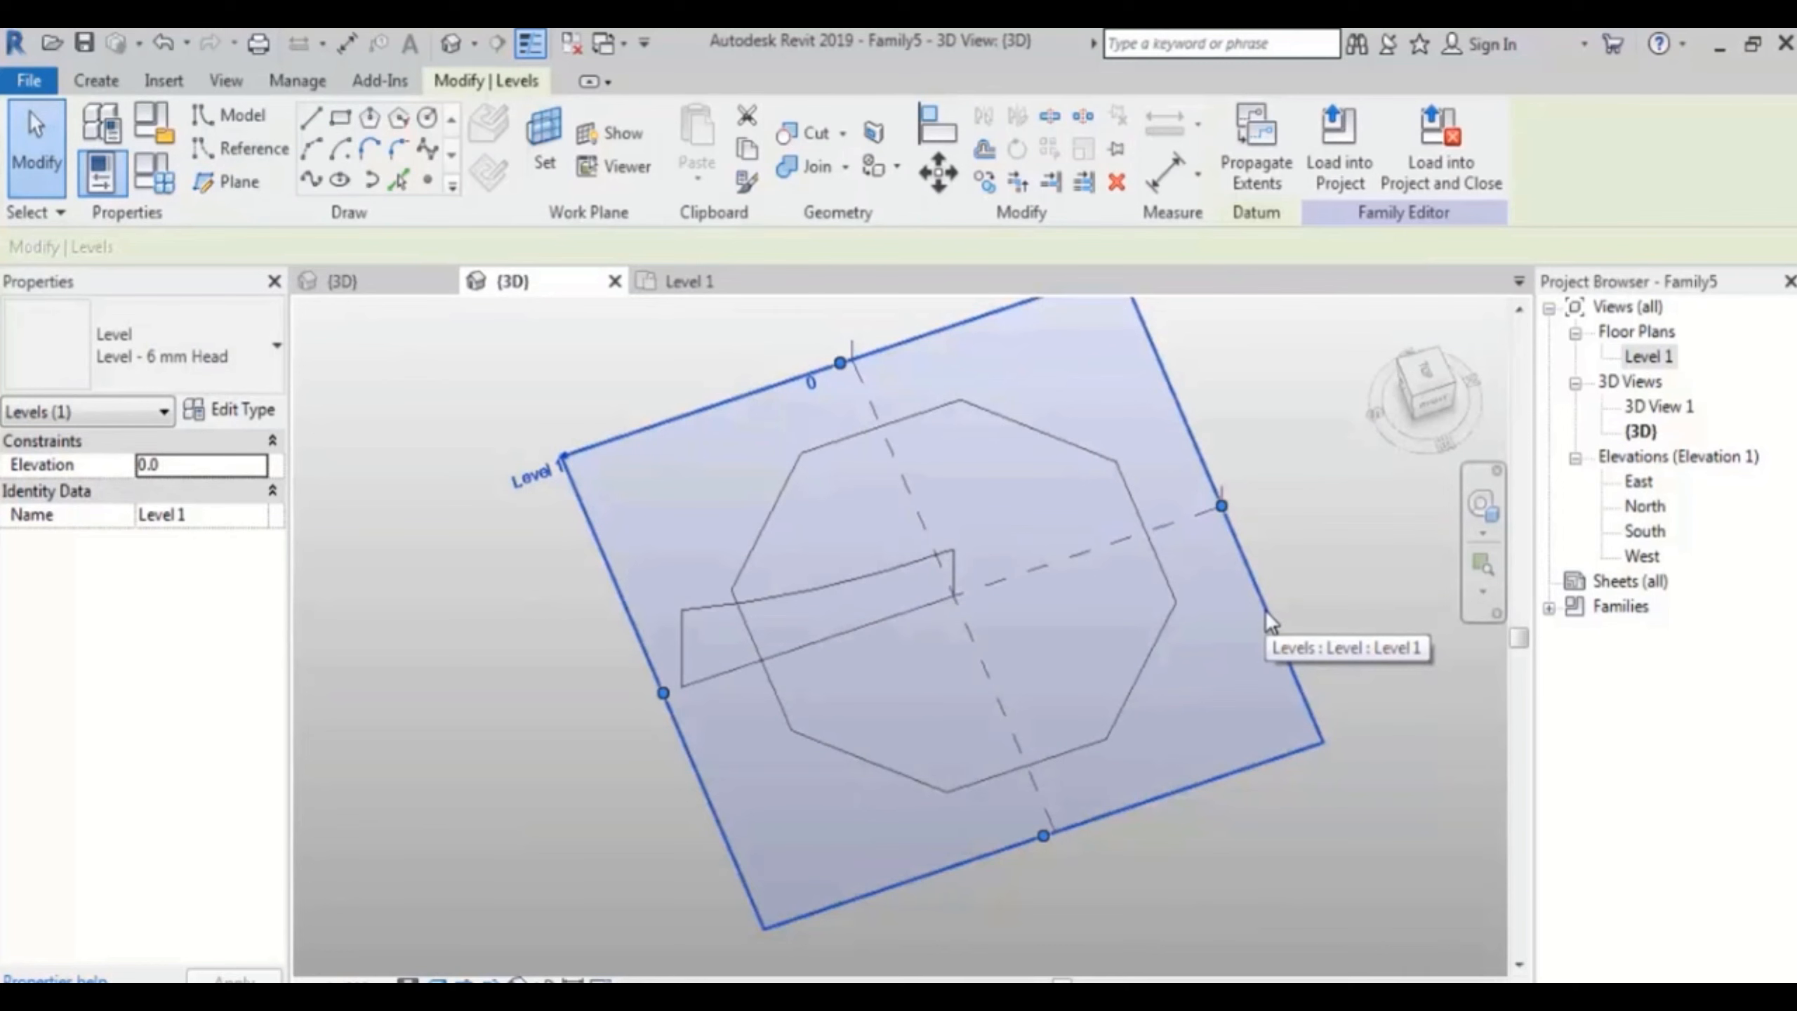
{"action": "left_click", "coordinate": [226, 181]}
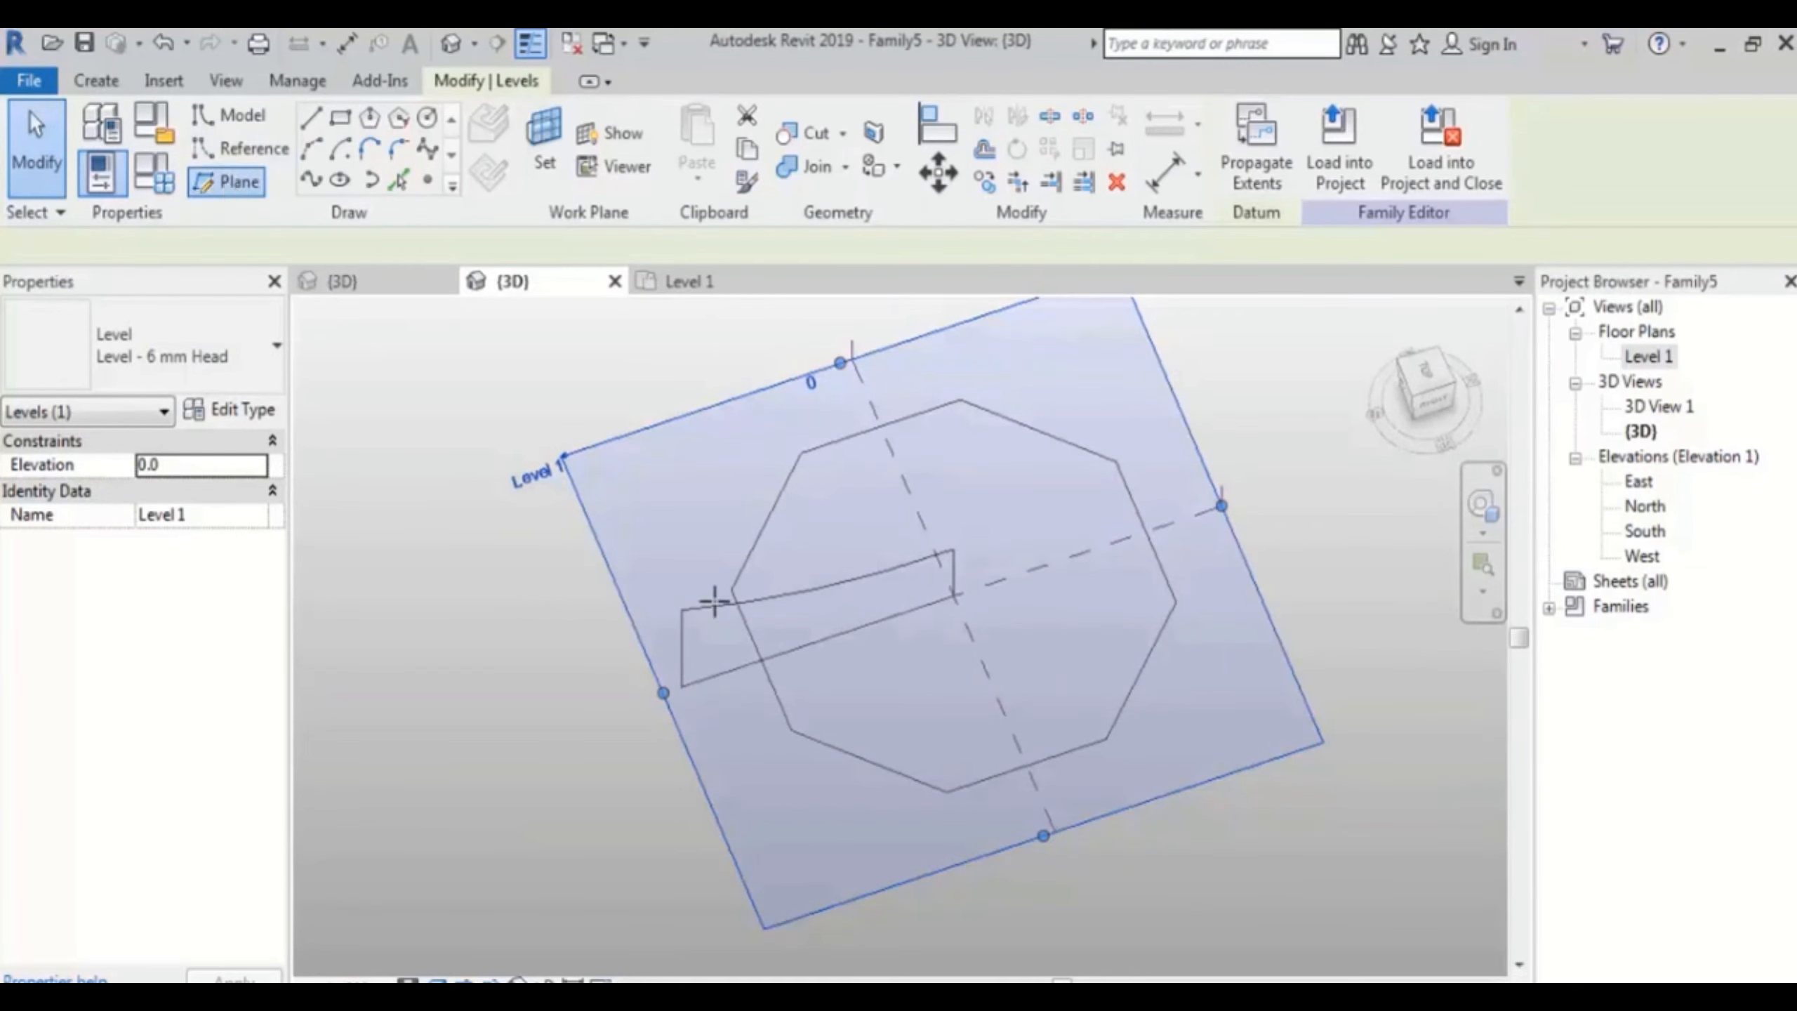
{"action": "left_click", "coordinate": [954, 594]}
{"action": "scroll", "coordinate": [817, 759], "scroll_direction": "up", "scroll_amount": 2}
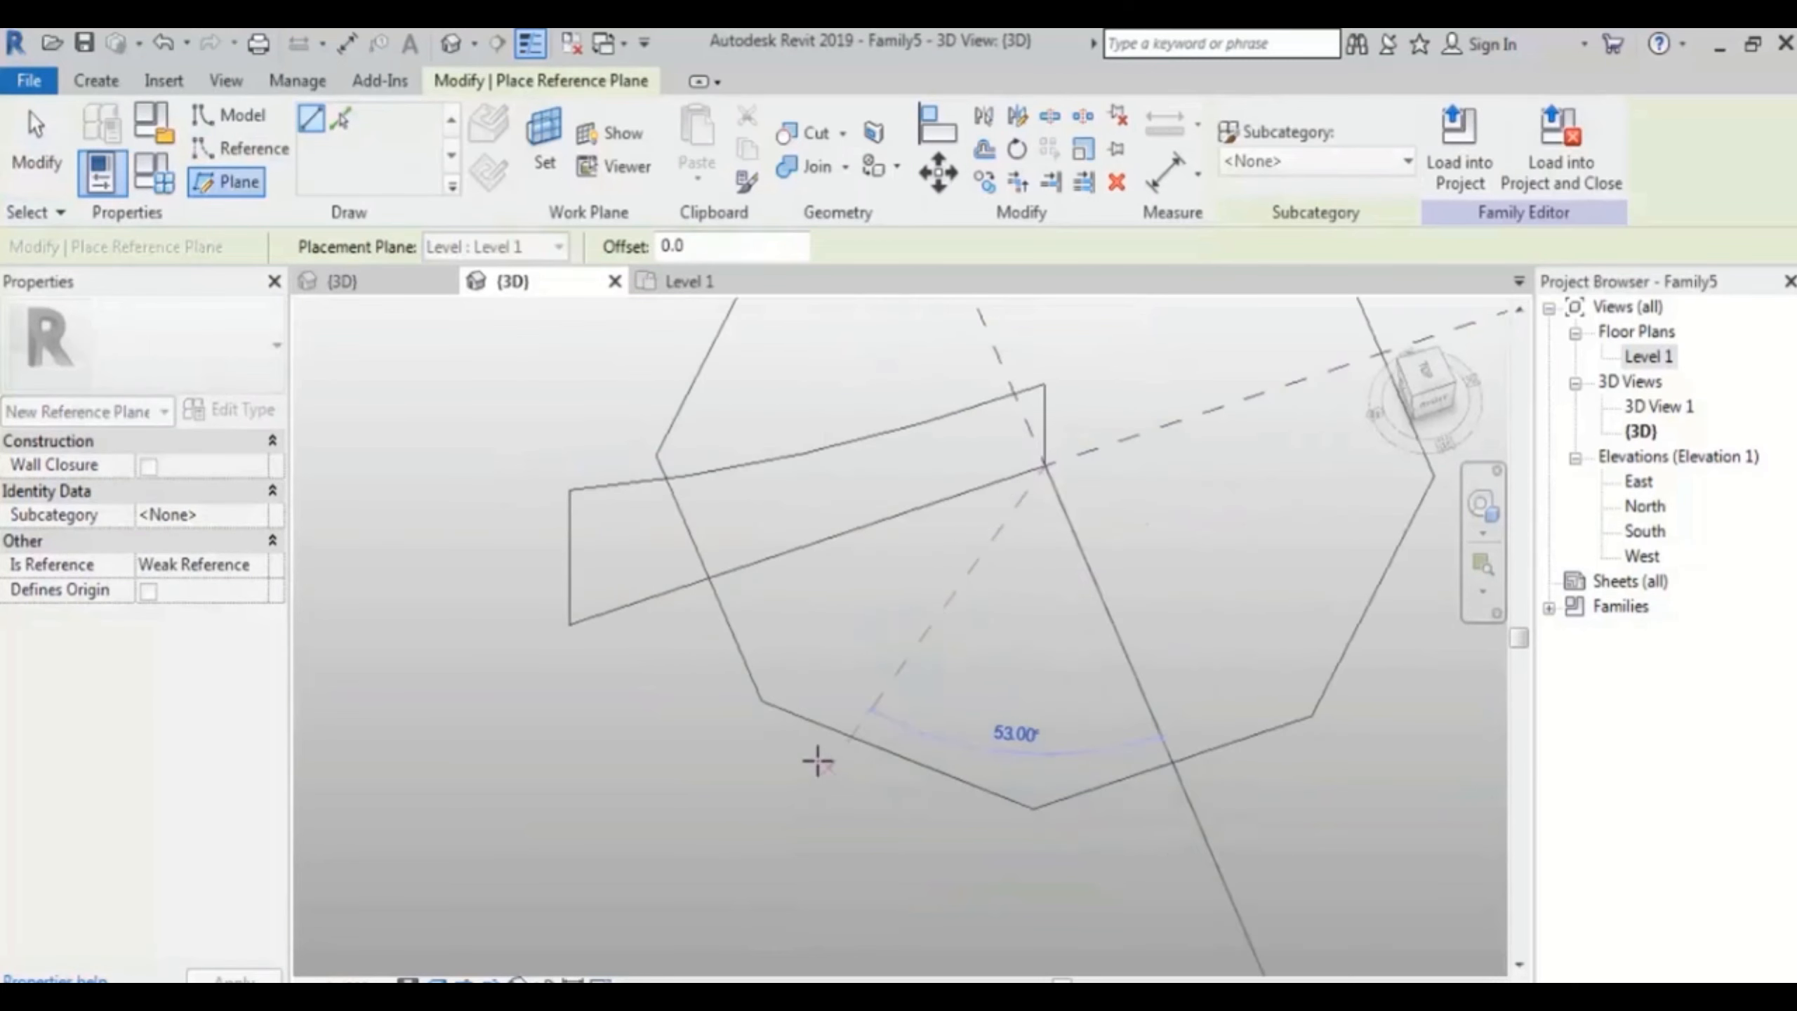
{"action": "left_click", "coordinate": [764, 704]}
{"action": "key", "text": "Escape"}
{"action": "key", "text": "Escape"}
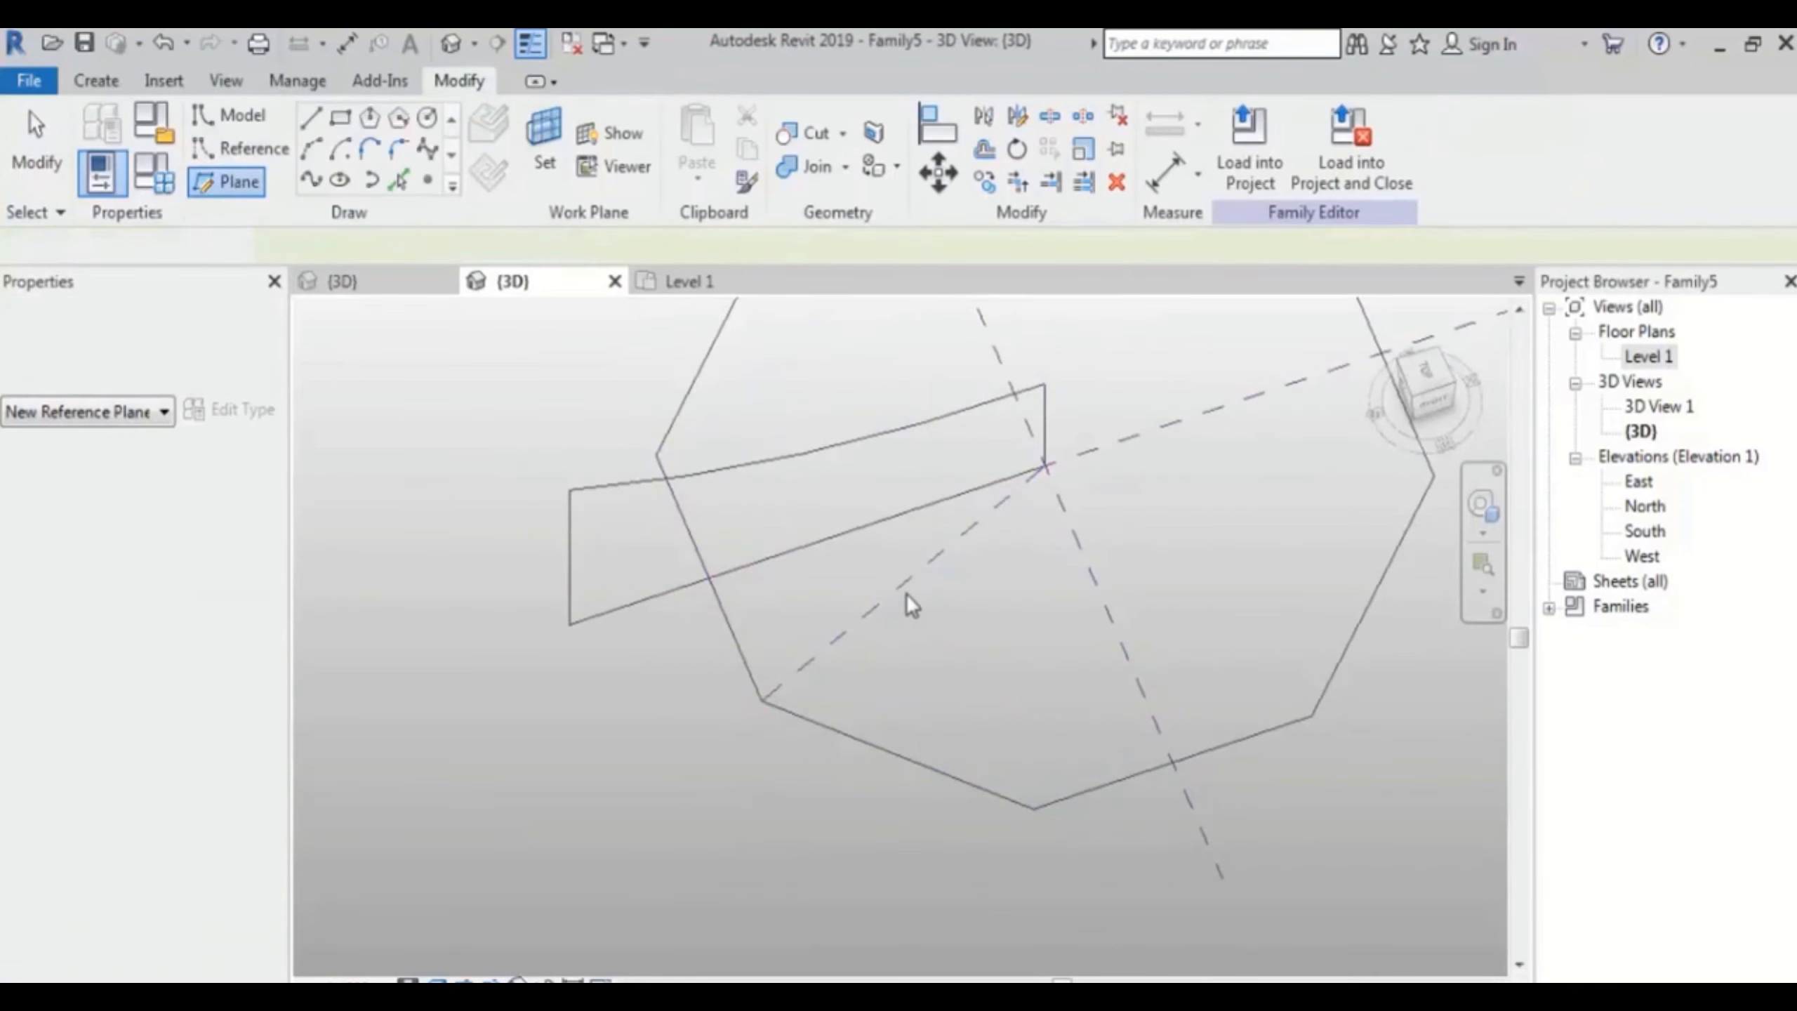
Step: Following the Los Manantiales section, draw an arc of radius about 63317 on the diagonal reference plane, from the central line's top to the octagon corner
{"action": "left_click", "coordinate": [905, 592]}
{"action": "middle_click_drag", "start_coordinate": [905, 592], "coordinate": [983, 571], "text": "shift"}
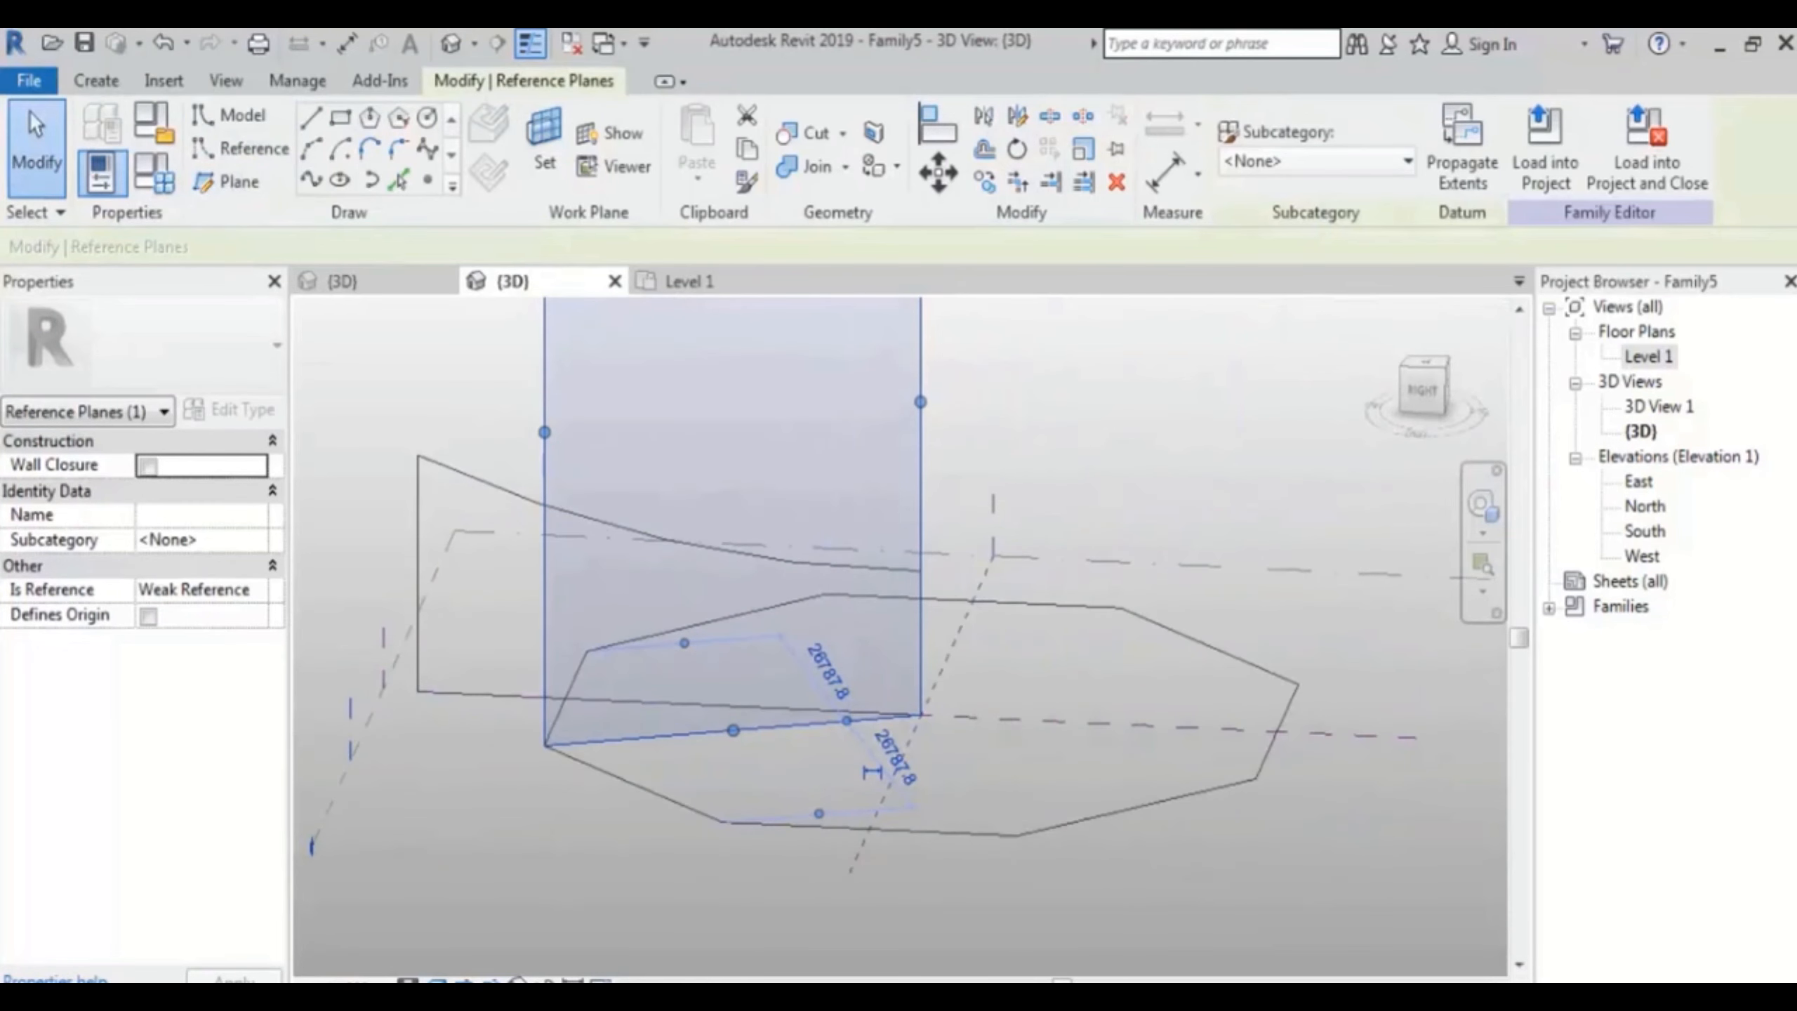
{"action": "key", "text": "alt+Tab"}
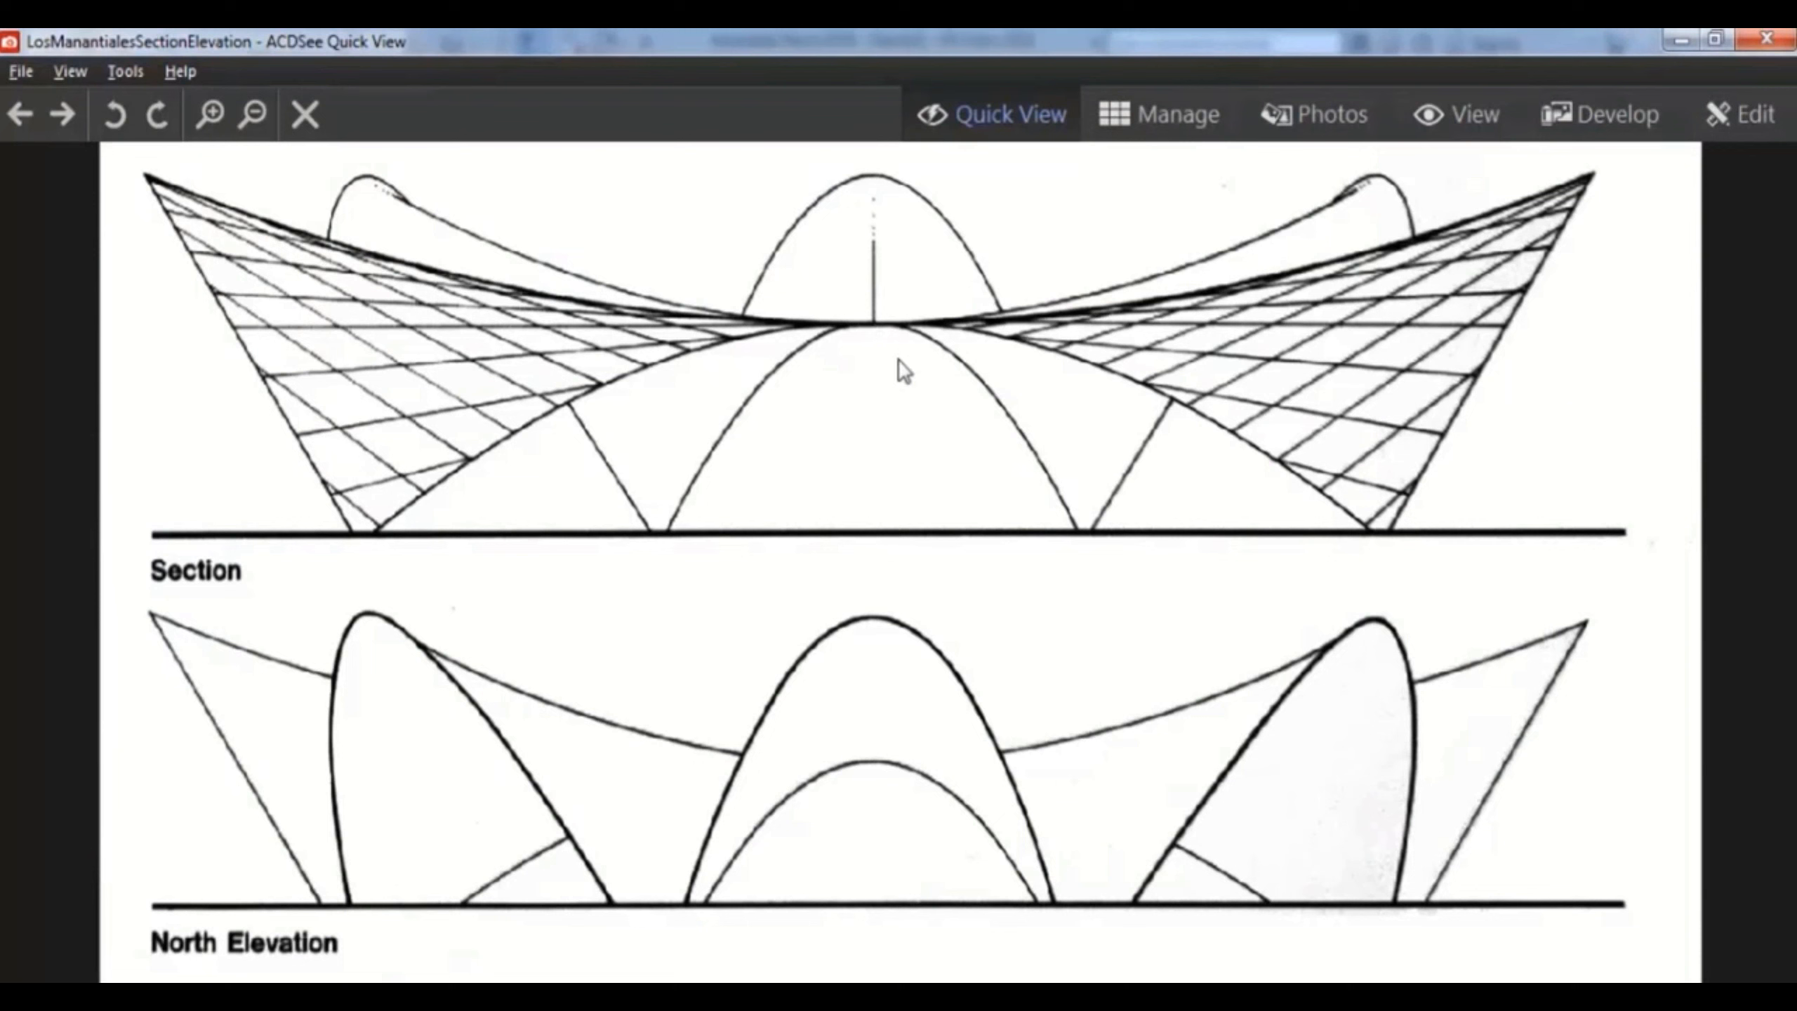
{"action": "key", "text": "alt+Tab"}
{"action": "middle_click_drag", "start_coordinate": [653, 713], "coordinate": [656, 737], "text": "shift"}
{"action": "left_click", "coordinate": [310, 150]}
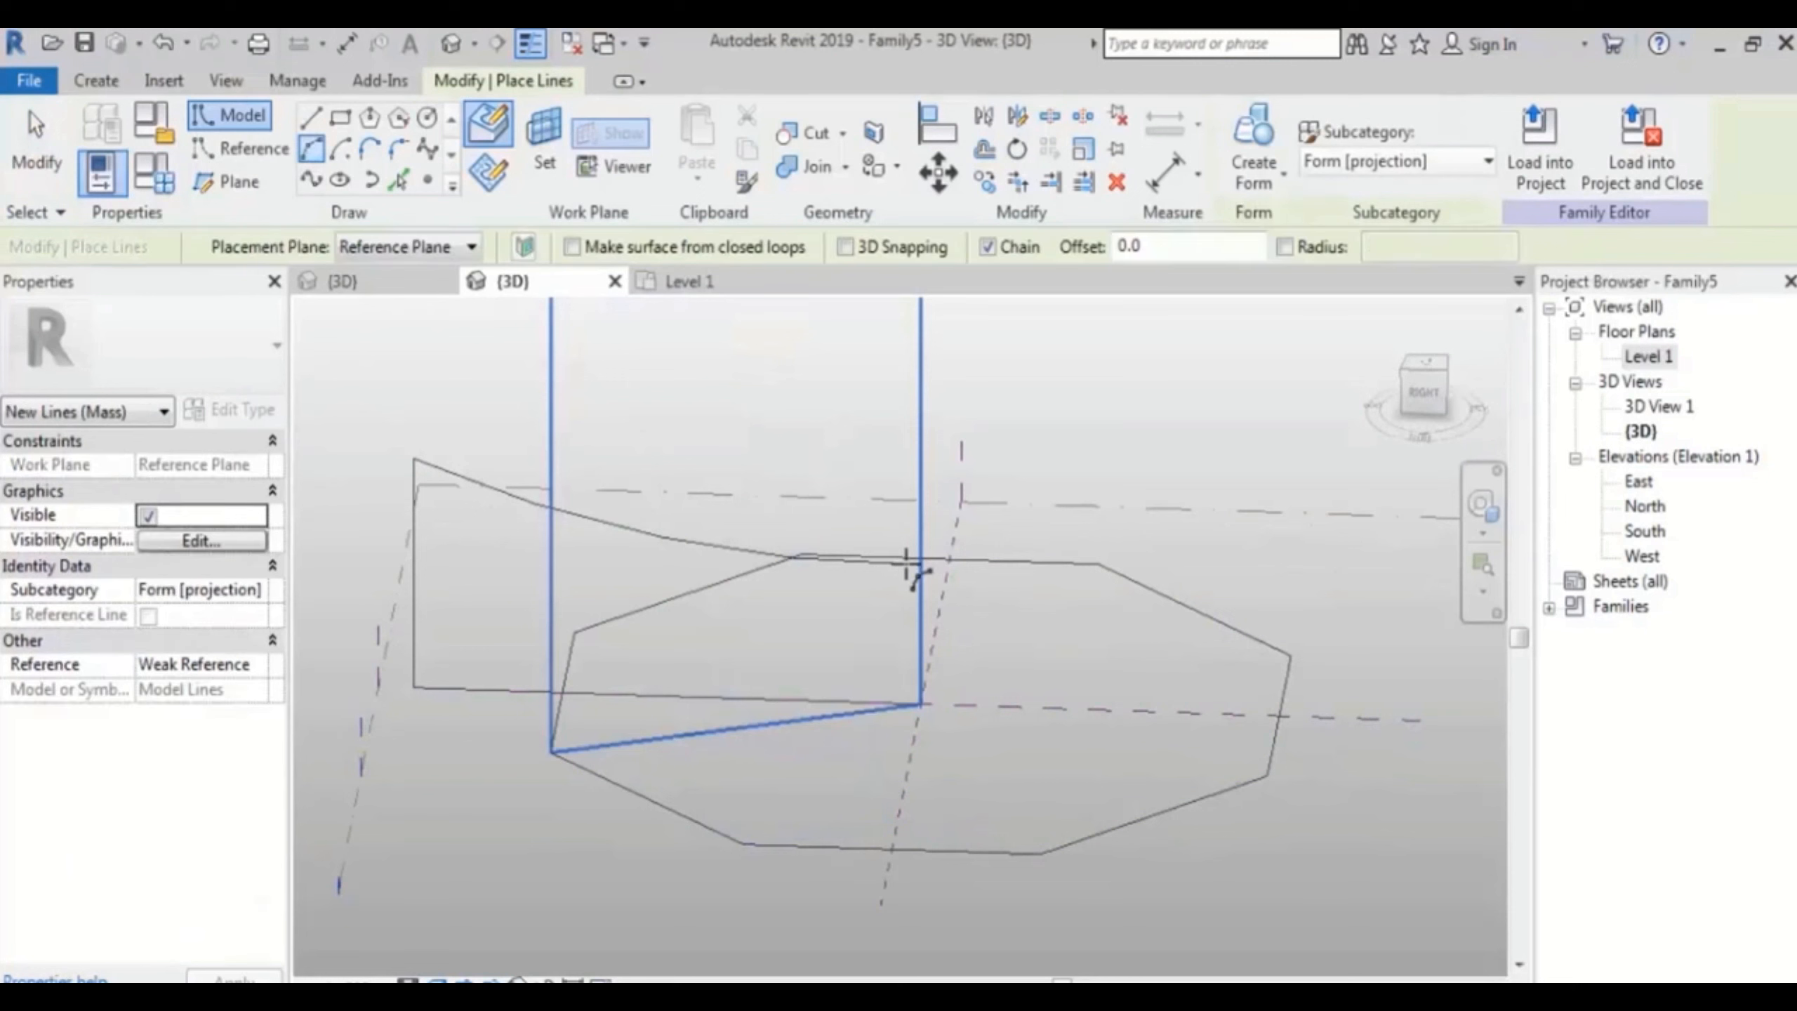
{"action": "left_click", "coordinate": [919, 565]}
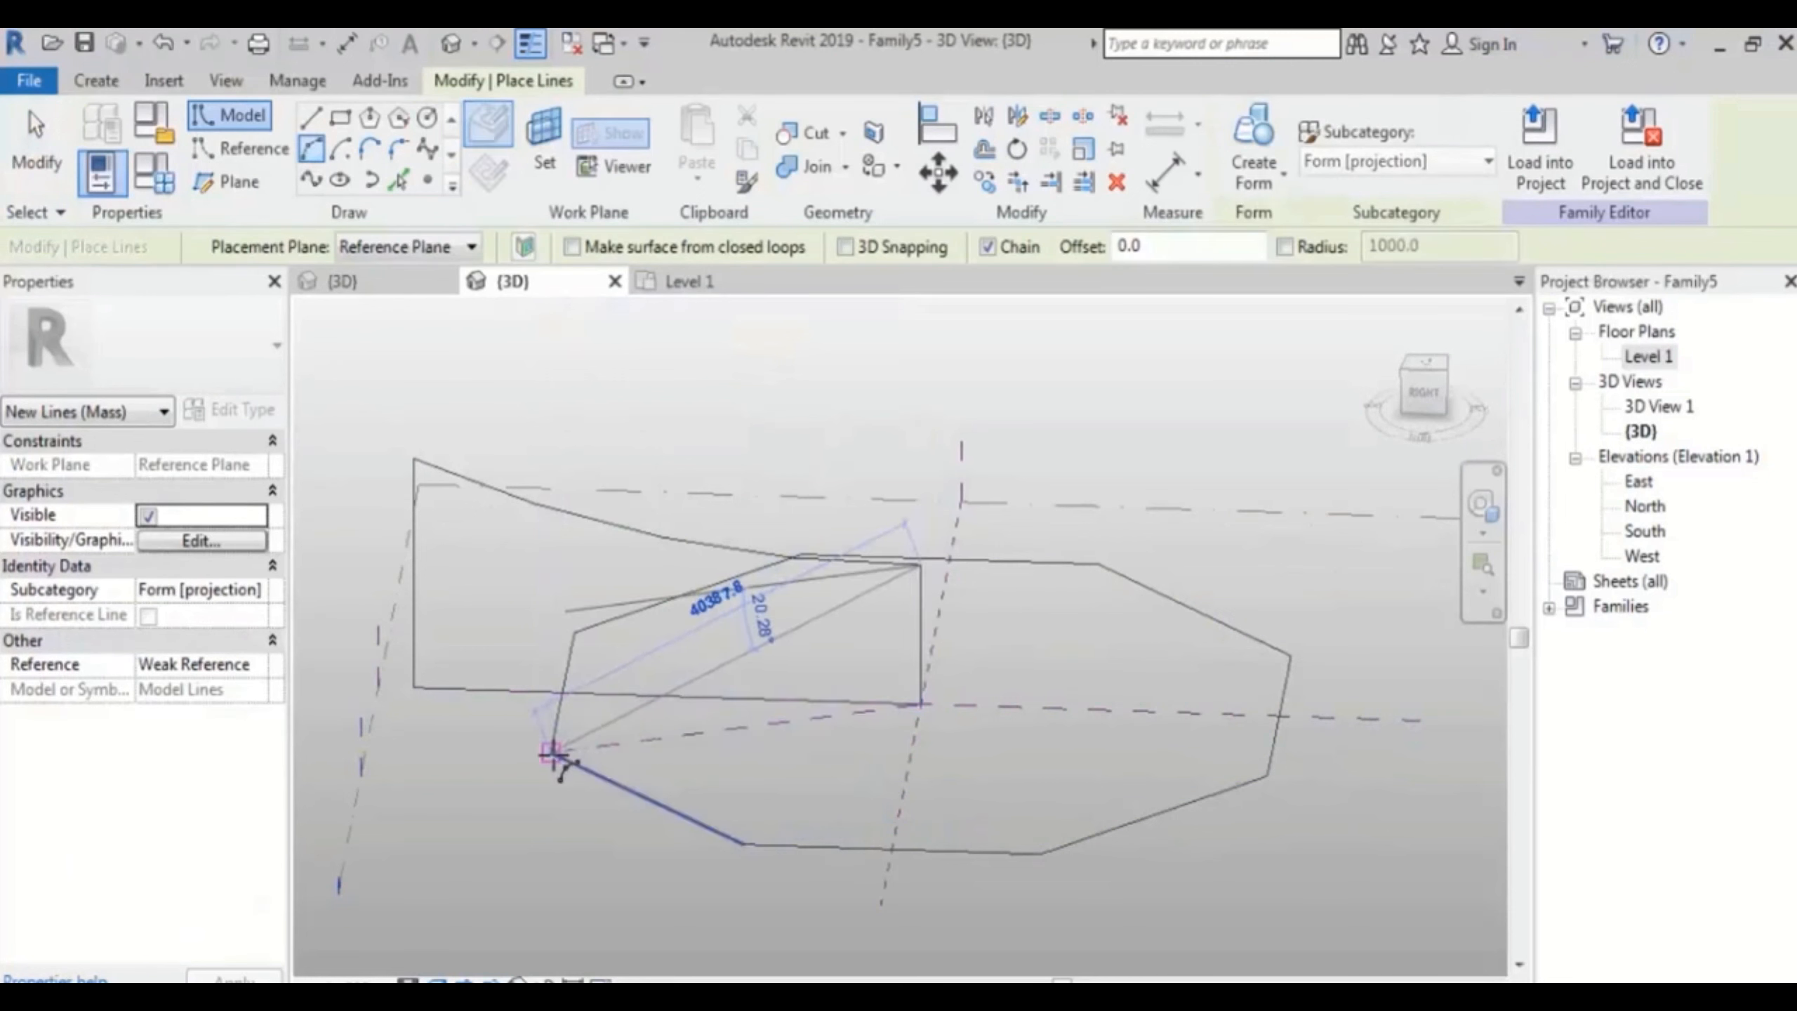
{"action": "left_click", "coordinate": [553, 750]}
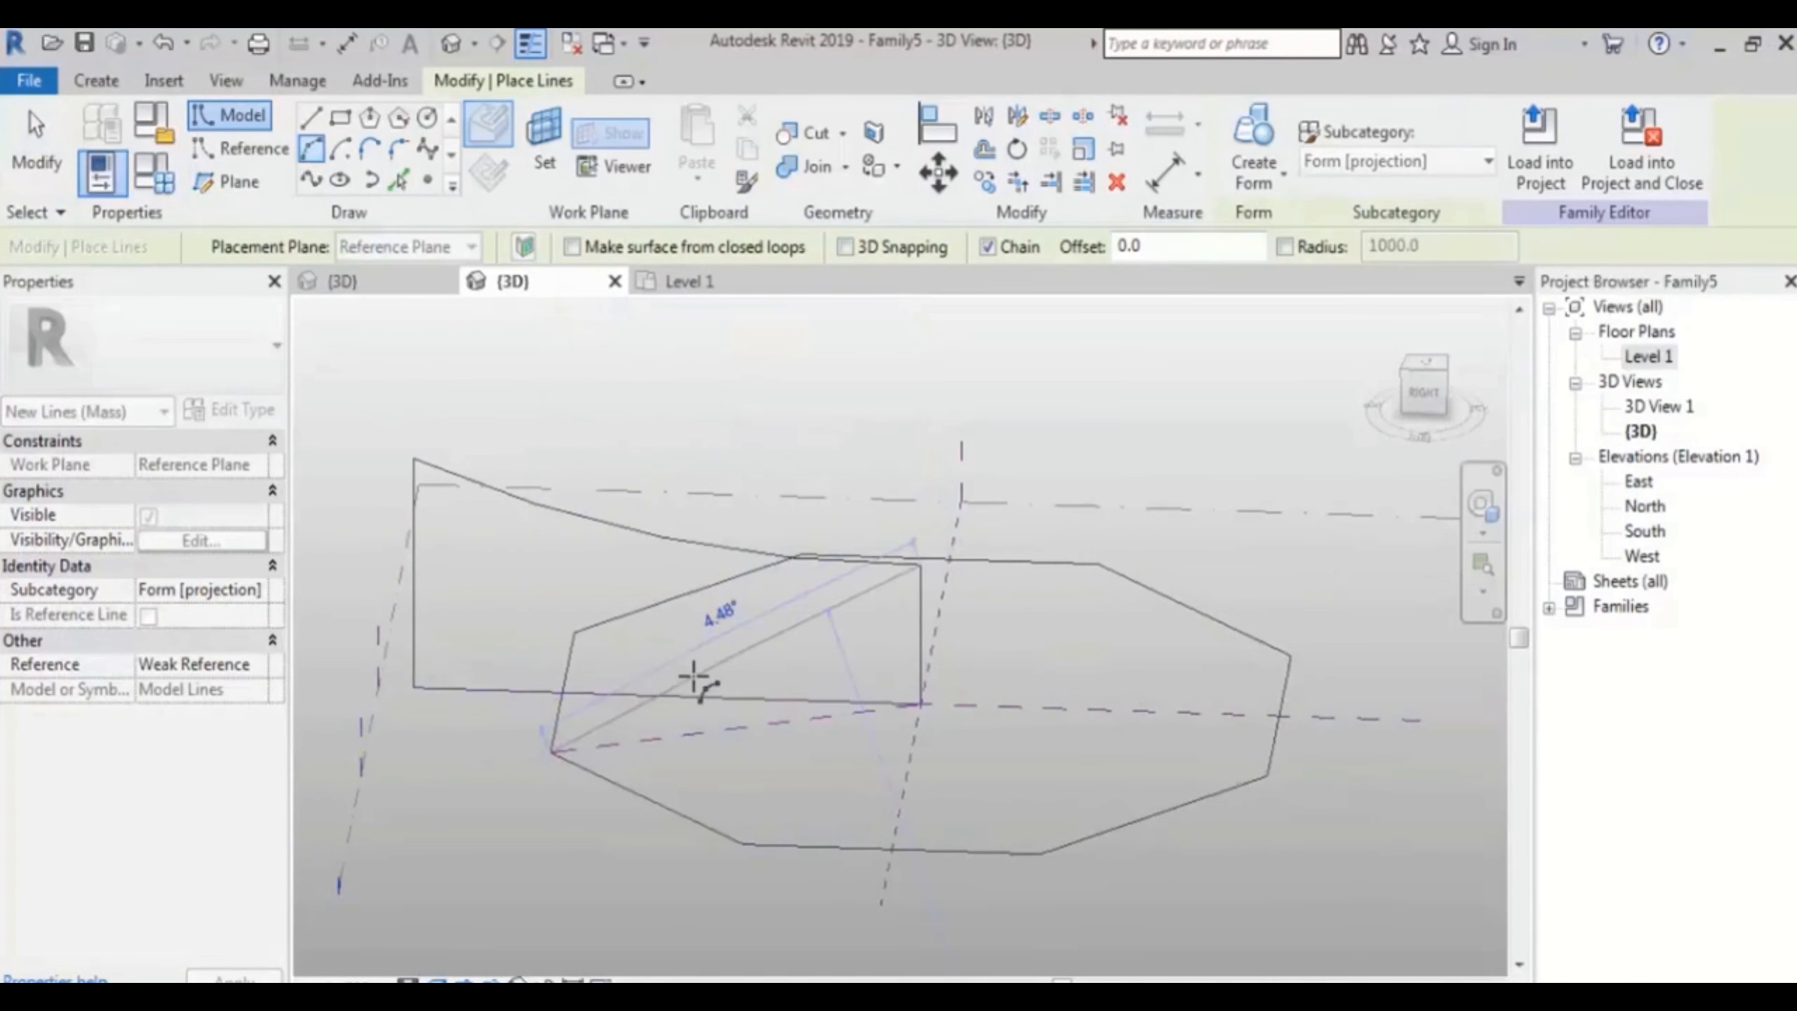
{"action": "left_click", "coordinate": [715, 638]}
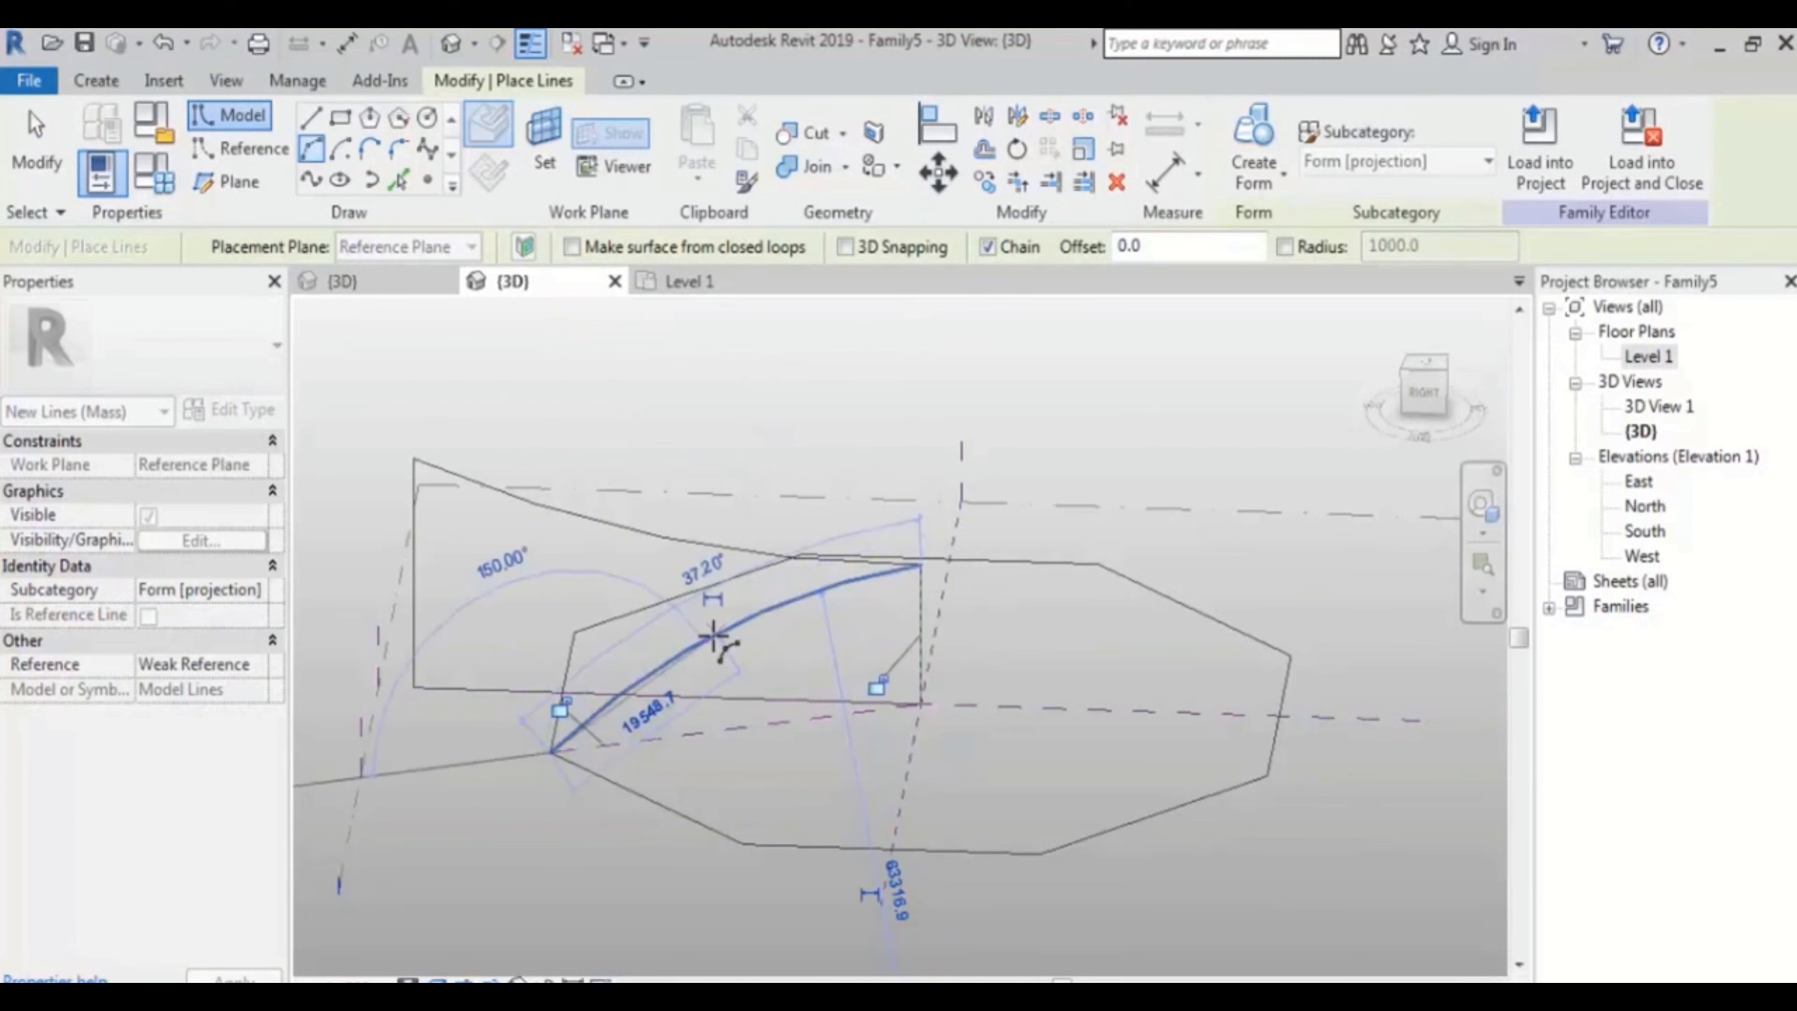
{"action": "key", "text": "Escape"}
{"action": "key", "text": "Escape"}
{"action": "middle_click_drag", "start_coordinate": [842, 594], "coordinate": [873, 720], "text": "shift"}
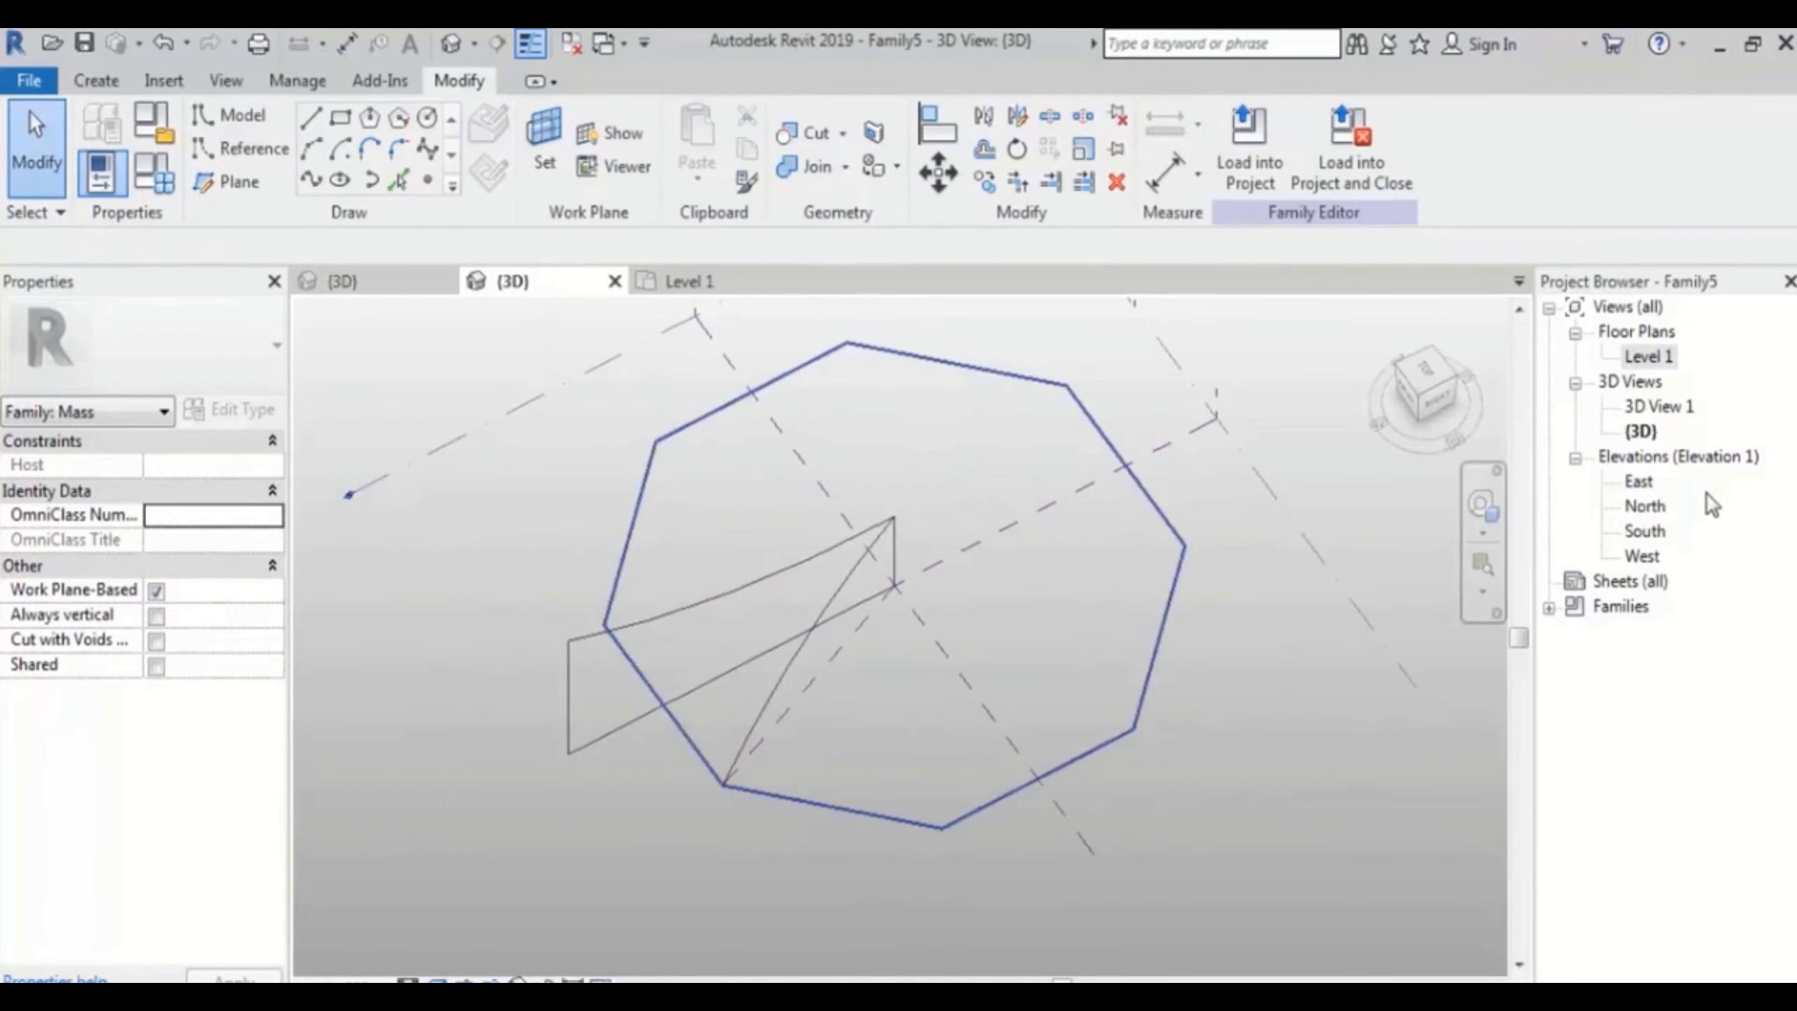
Step: In the Level 1 plan, mirror the diagonal arc and its reference plane about the vertical centre plane, and return to the 3D view
{"action": "double_click", "coordinate": [1647, 356]}
{"action": "scroll", "coordinate": [798, 623], "scroll_direction": "up", "scroll_amount": 3}
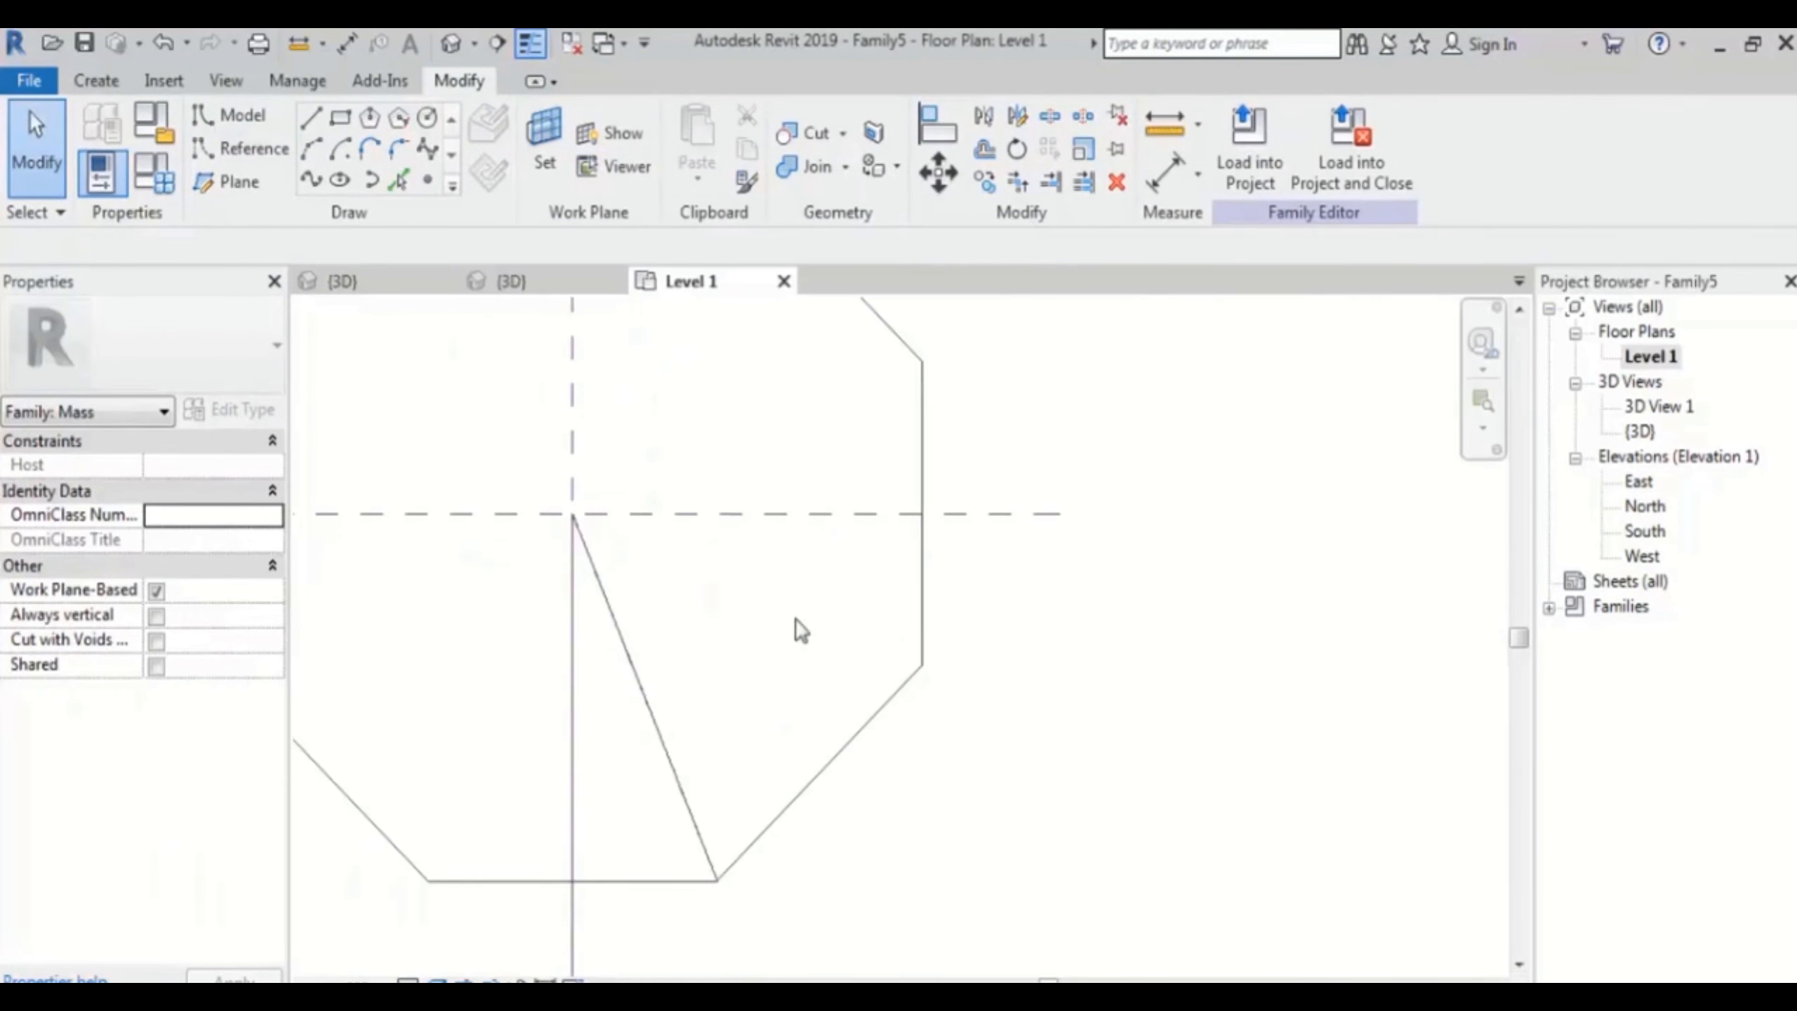
{"action": "left_click_drag", "start_coordinate": [735, 655], "coordinate": [665, 751]}
{"action": "middle_click_drag", "start_coordinate": [725, 697], "coordinate": [806, 606]}
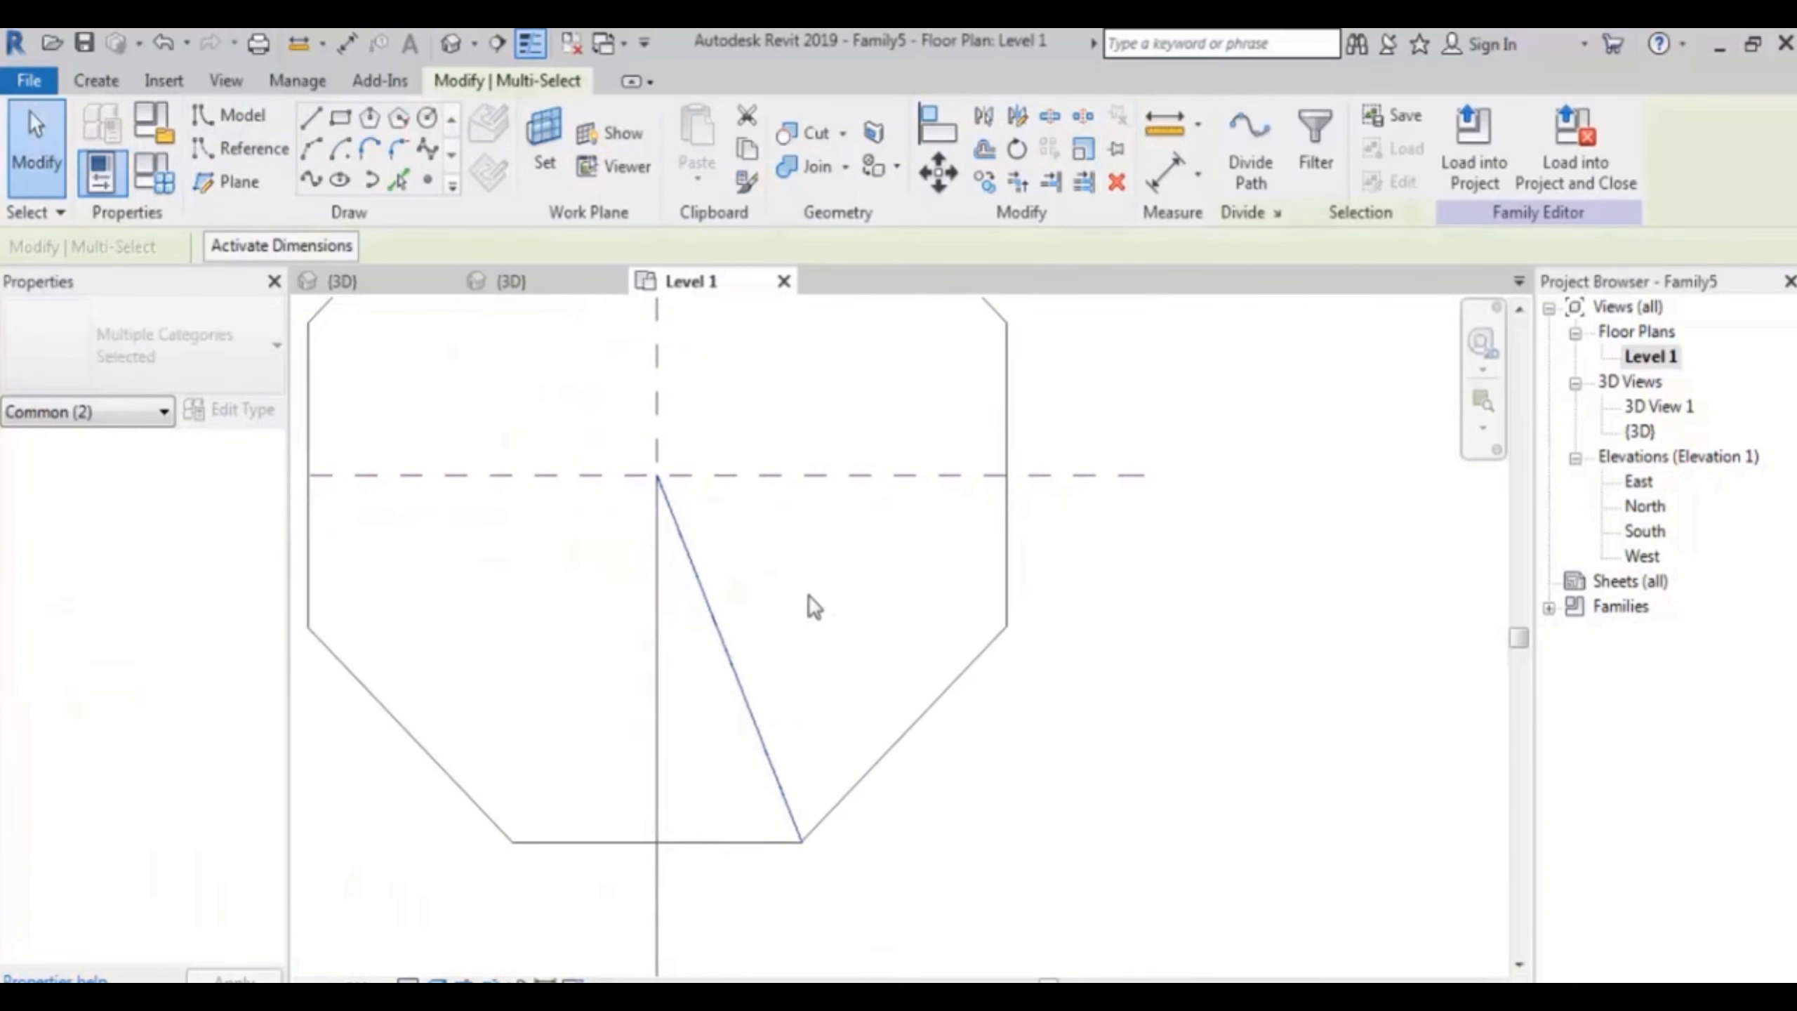
{"action": "left_click", "coordinate": [983, 115]}
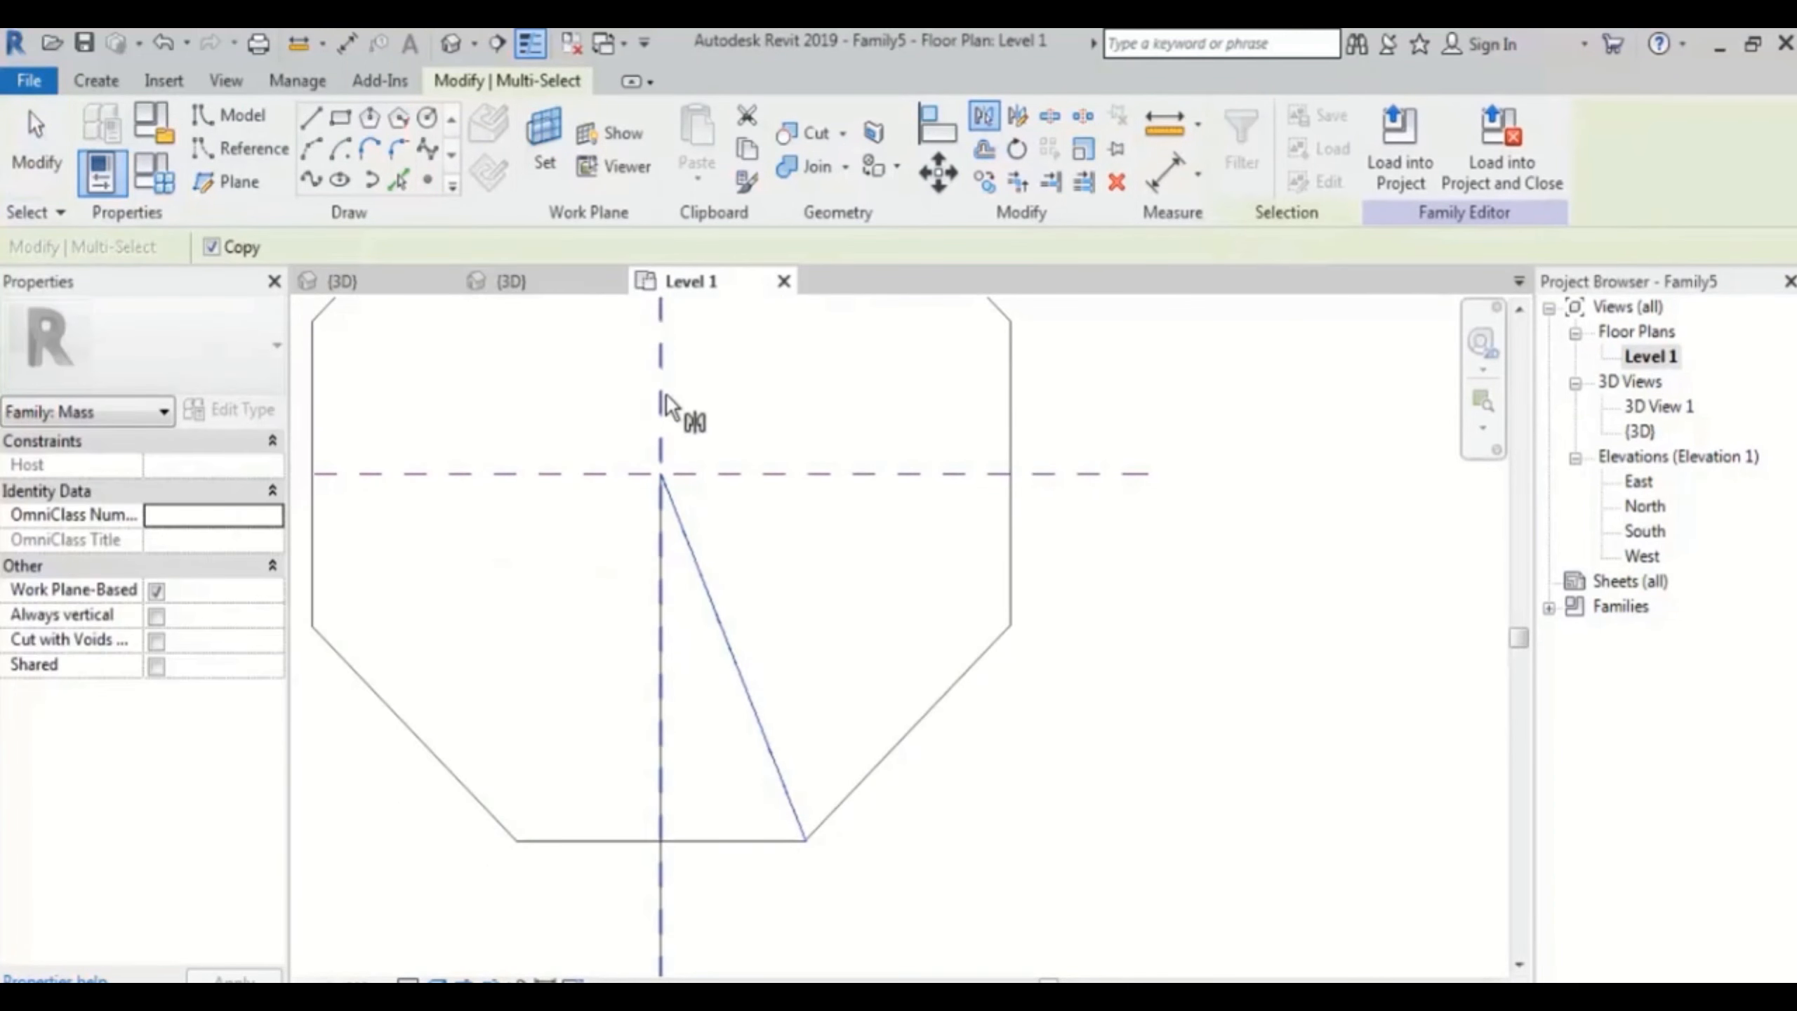
{"action": "left_click", "coordinate": [662, 407]}
{"action": "key", "text": "Escape"}
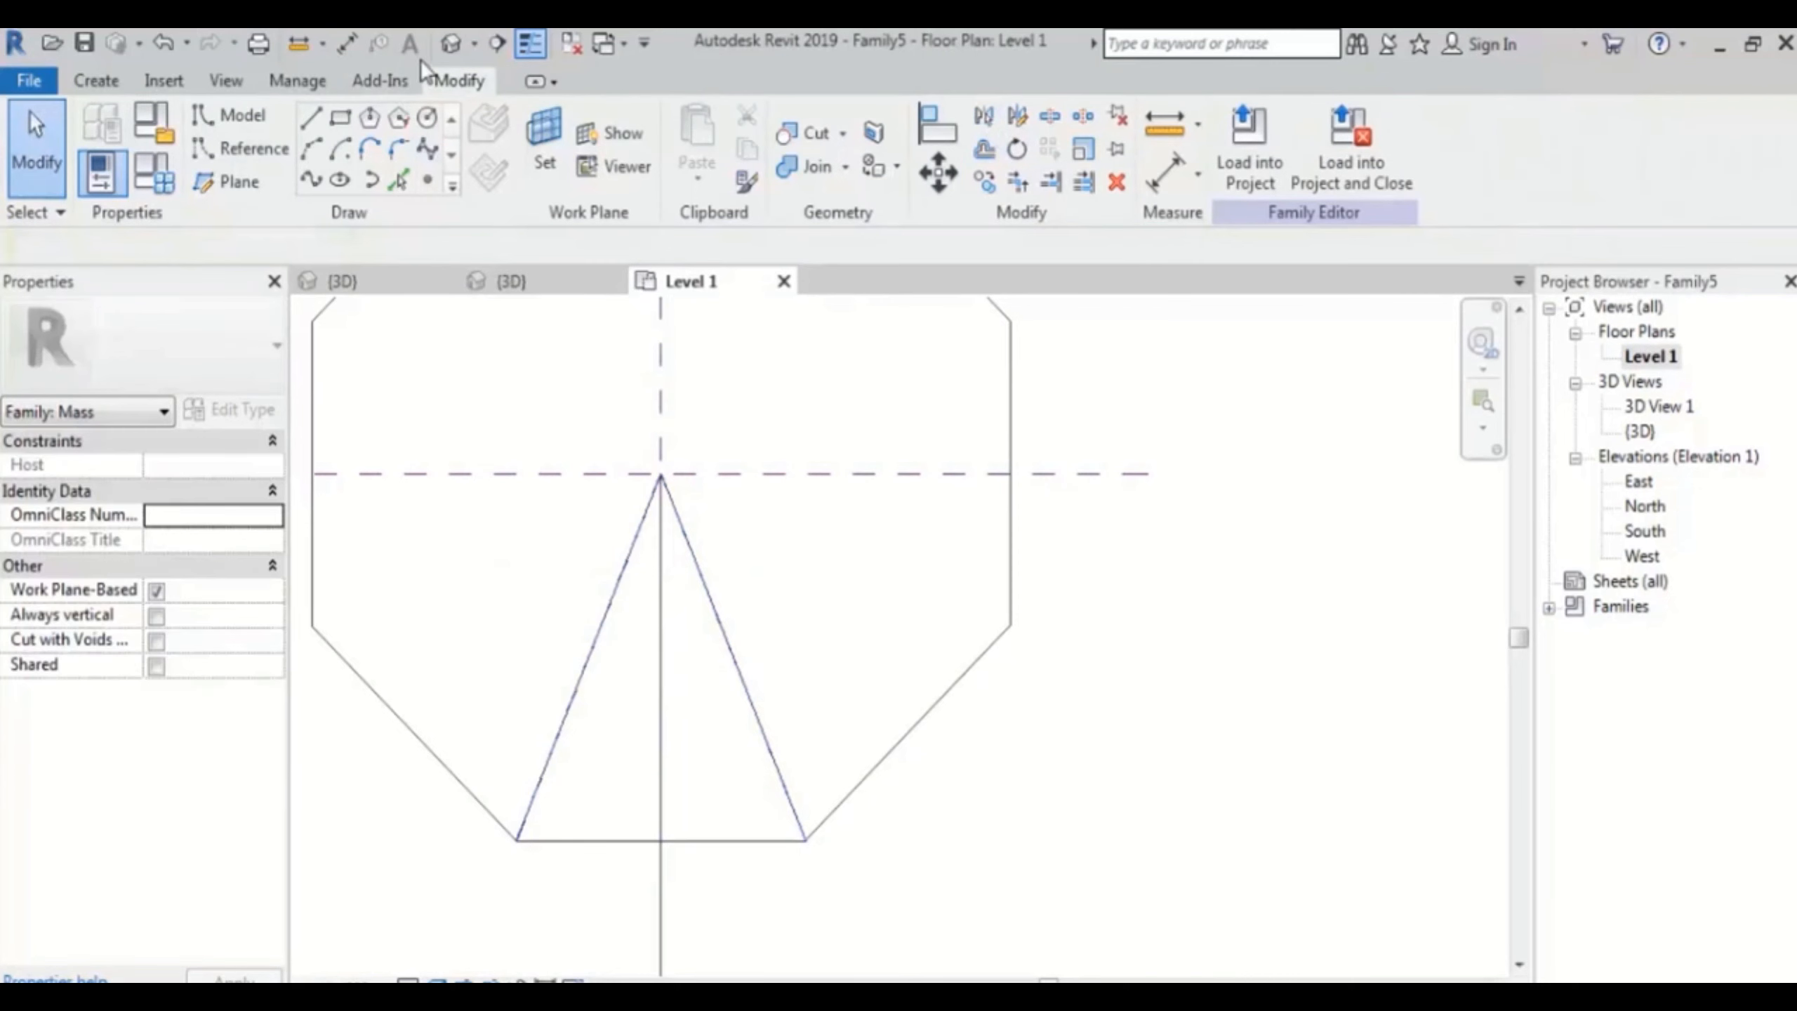
{"action": "left_click", "coordinate": [450, 45]}
{"action": "middle_click_drag", "start_coordinate": [813, 537], "coordinate": [903, 674], "text": "shift"}
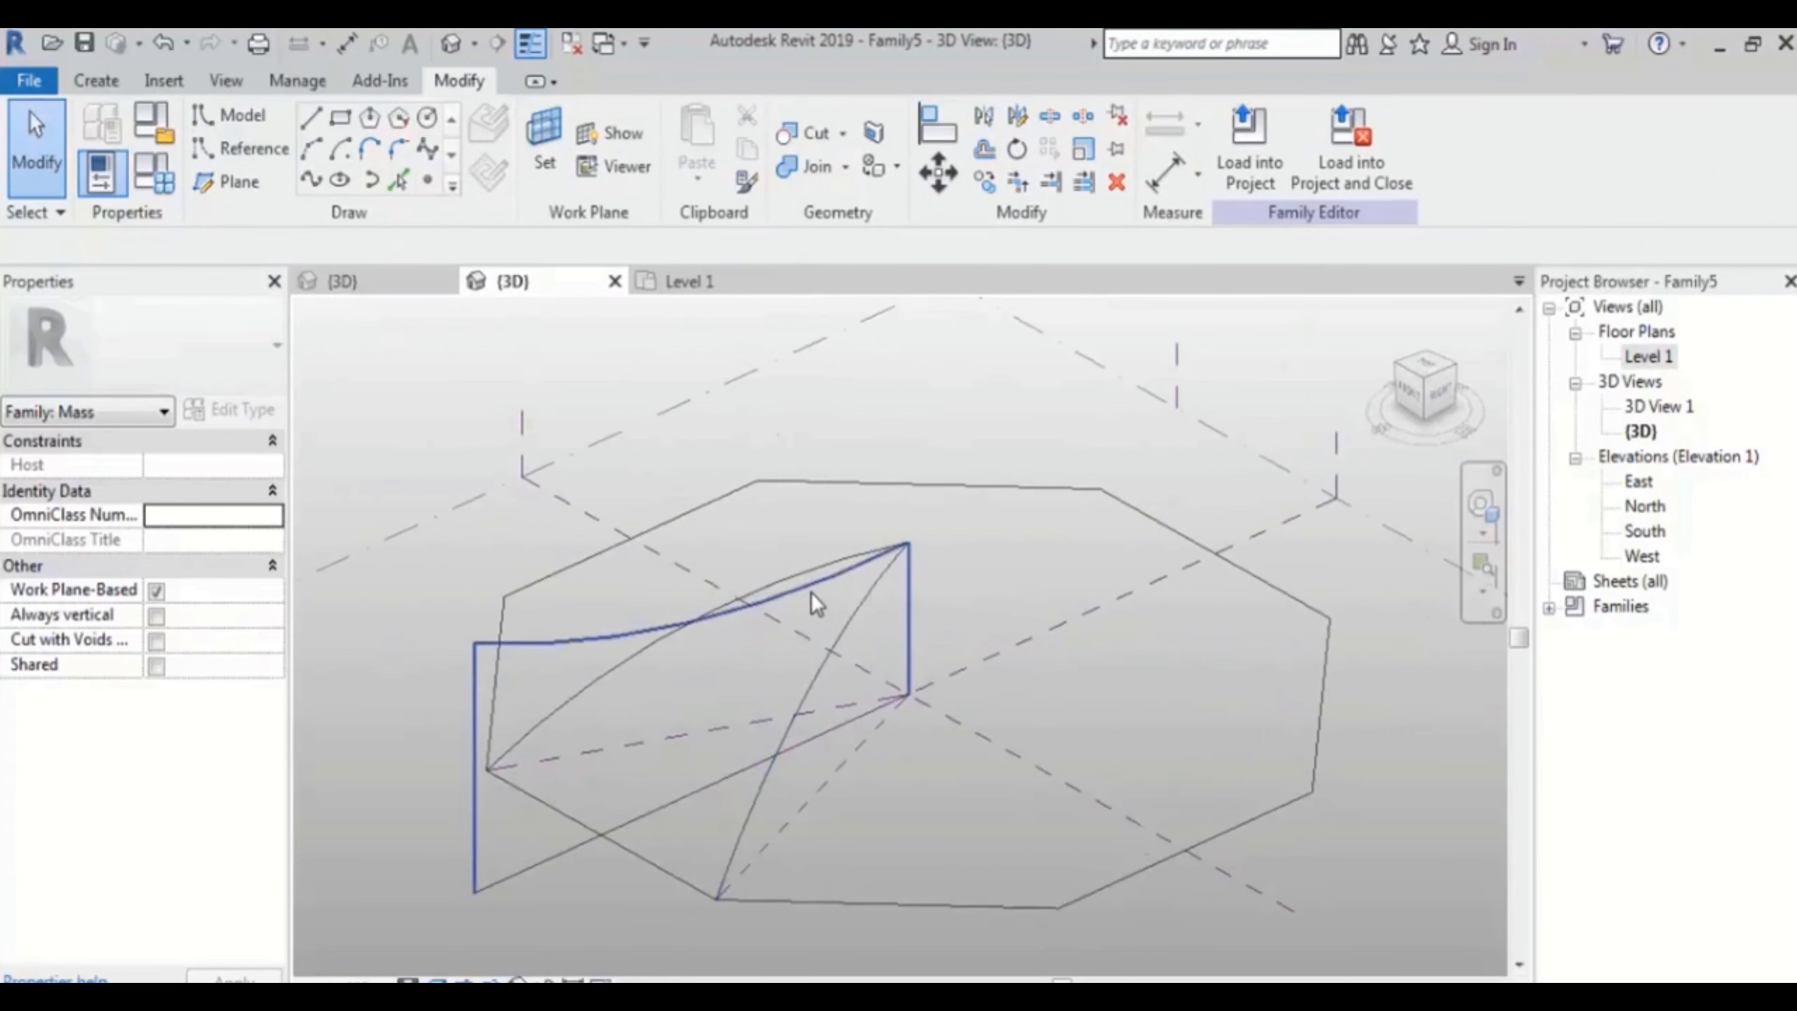
{"action": "middle_click_drag", "start_coordinate": [800, 570], "coordinate": [862, 484], "text": "shift"}
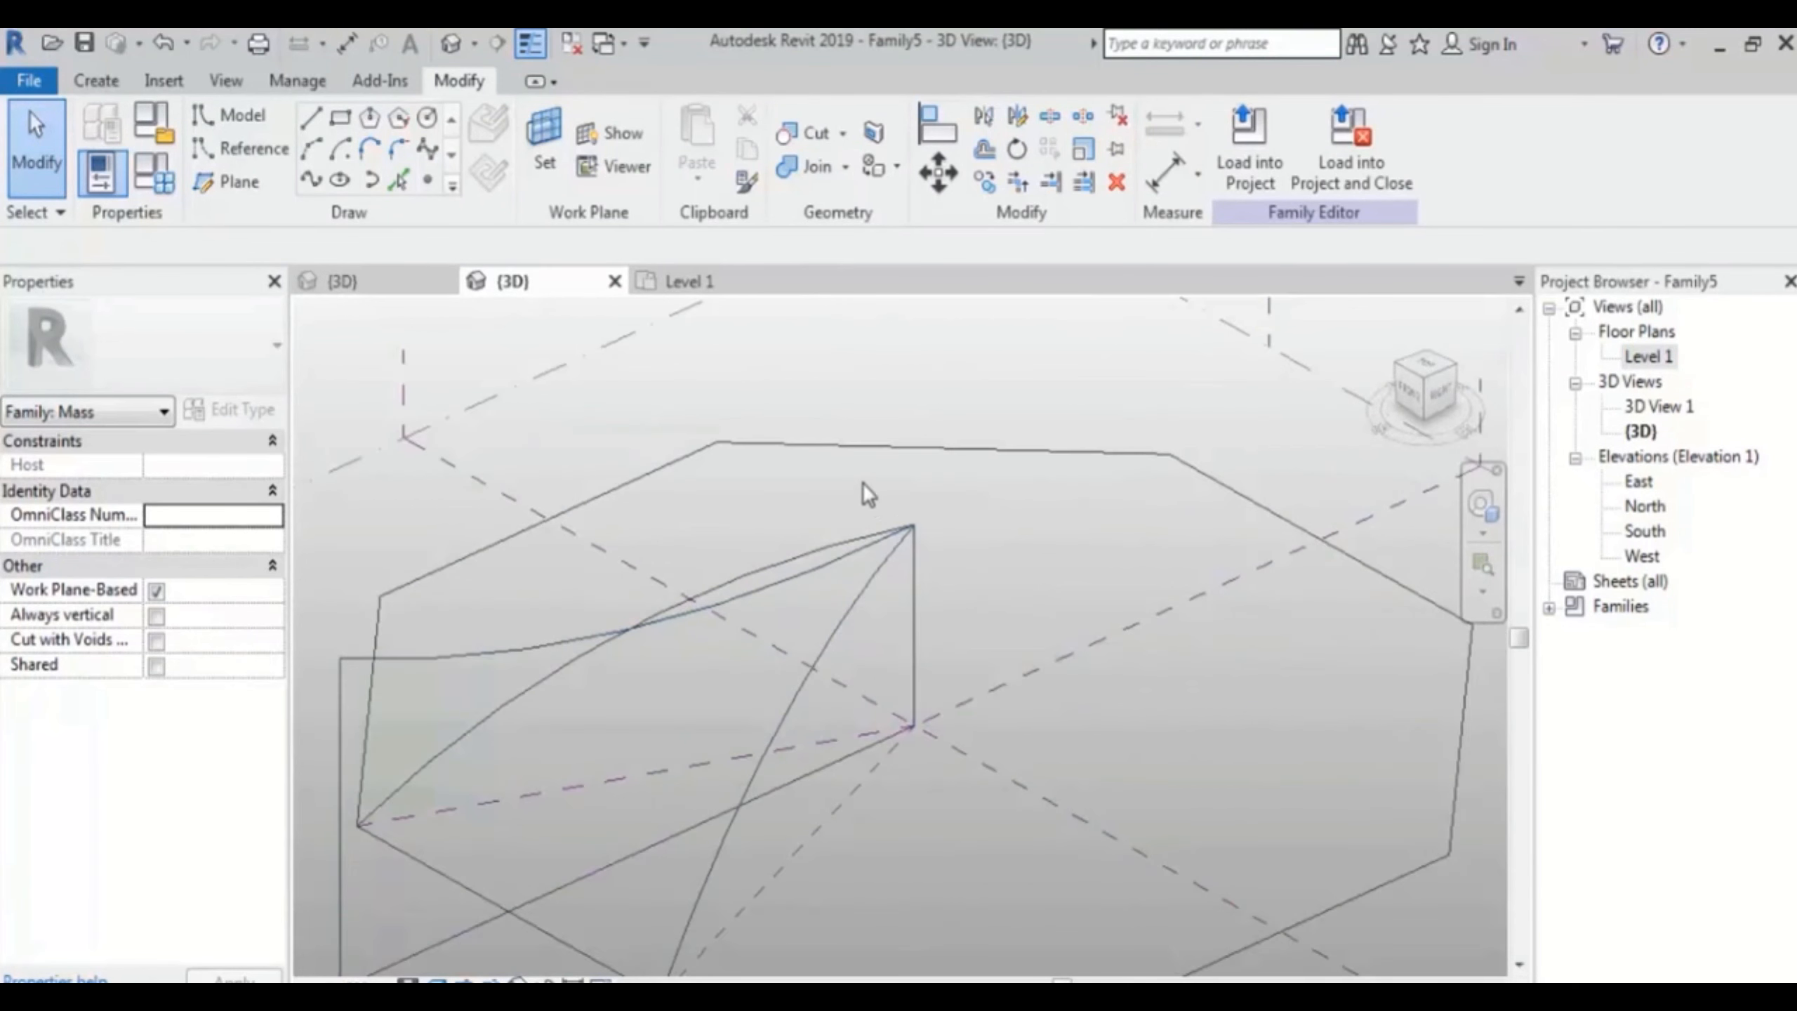
Step: Try to create a form from the three arcs meeting at the central apex
{"action": "left_click", "coordinate": [840, 629]}
{"action": "middle_click_drag", "start_coordinate": [840, 630], "coordinate": [1209, 471], "text": "shift"}
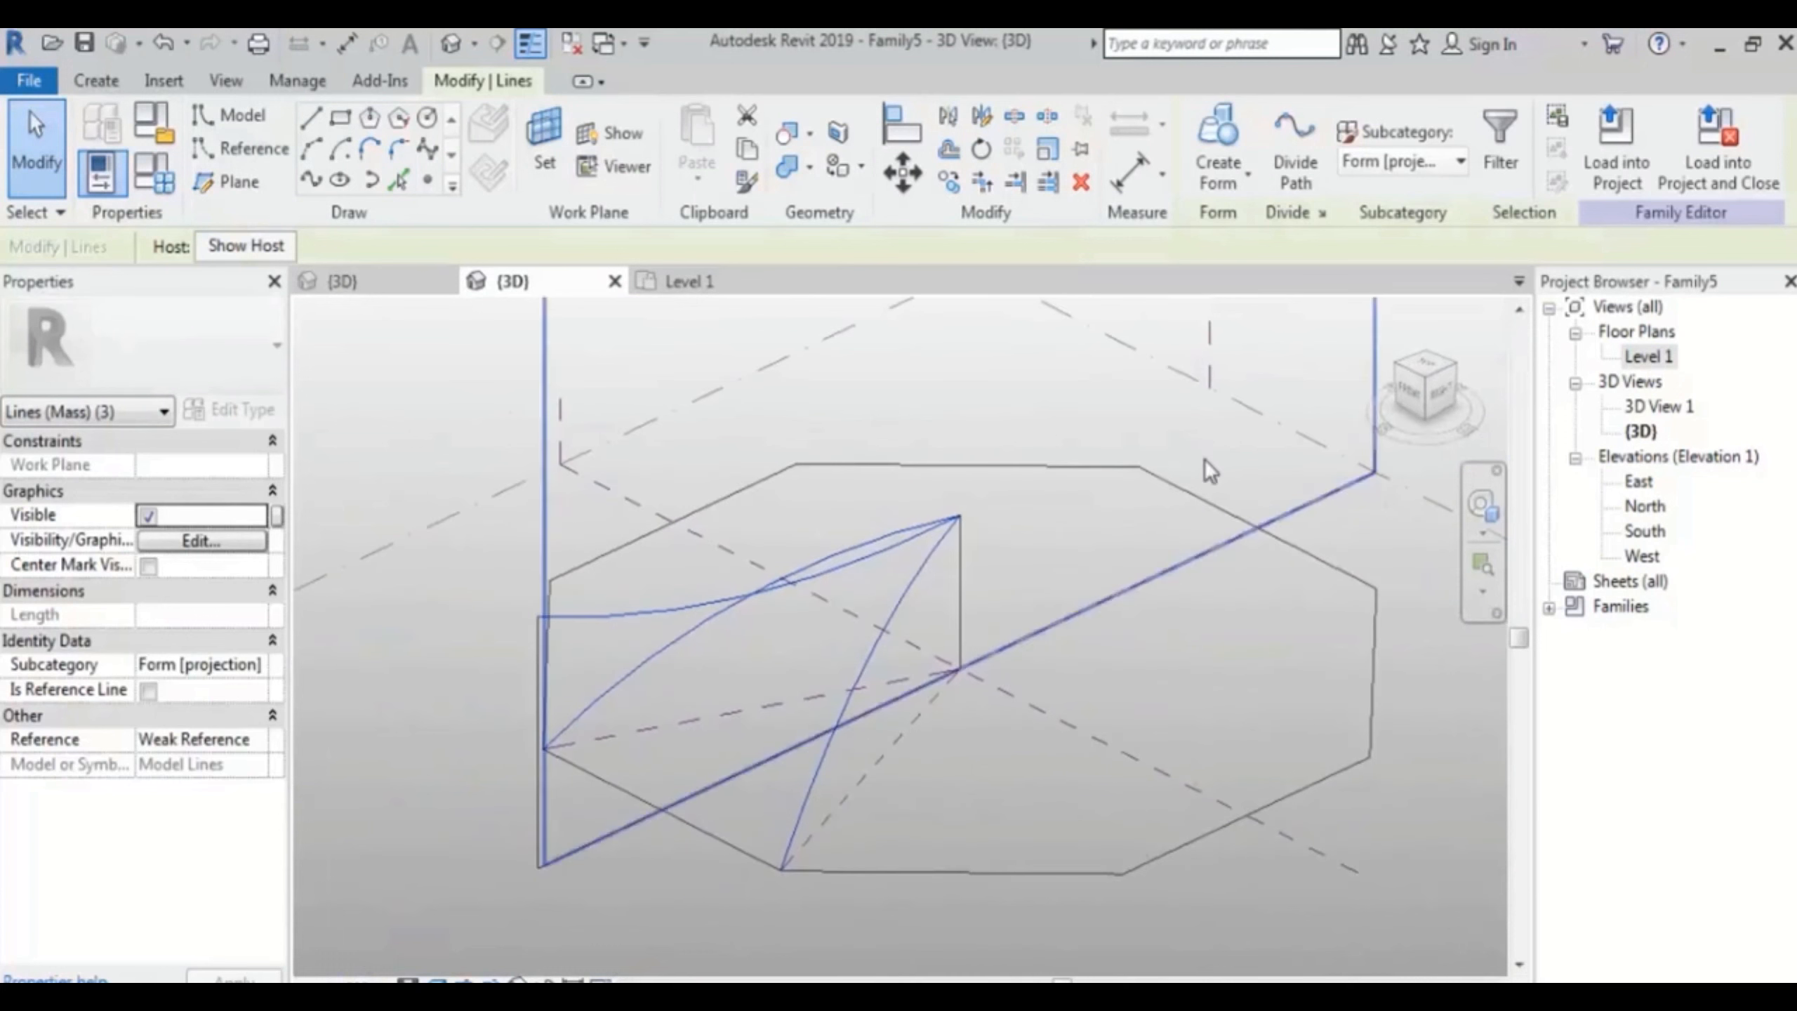
{"action": "left_click", "coordinate": [1218, 142]}
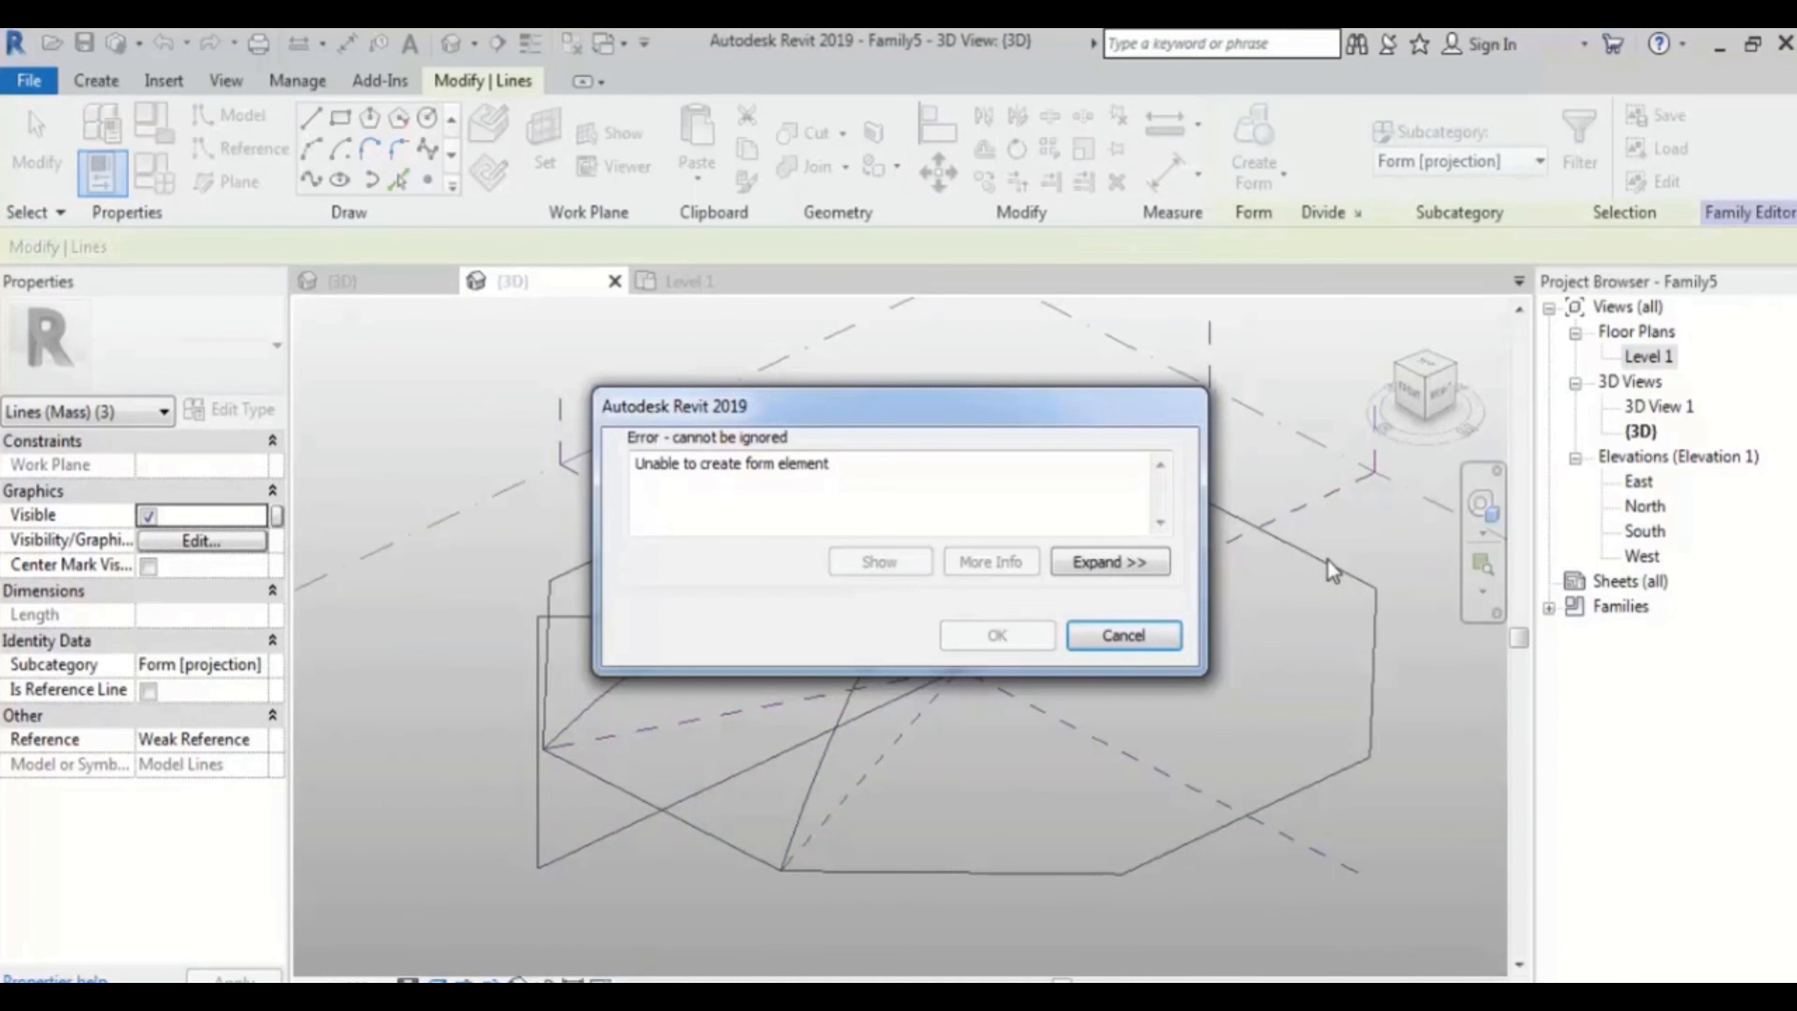
{"action": "key", "text": "Escape"}
{"action": "key", "text": "Escape"}
Step: Reselect the two diagonal arcs and the sagging centre arc individually, create a form from them, and inspect the surface
{"action": "middle_click_drag", "start_coordinate": [966, 725], "coordinate": [1058, 621], "text": "shift"}
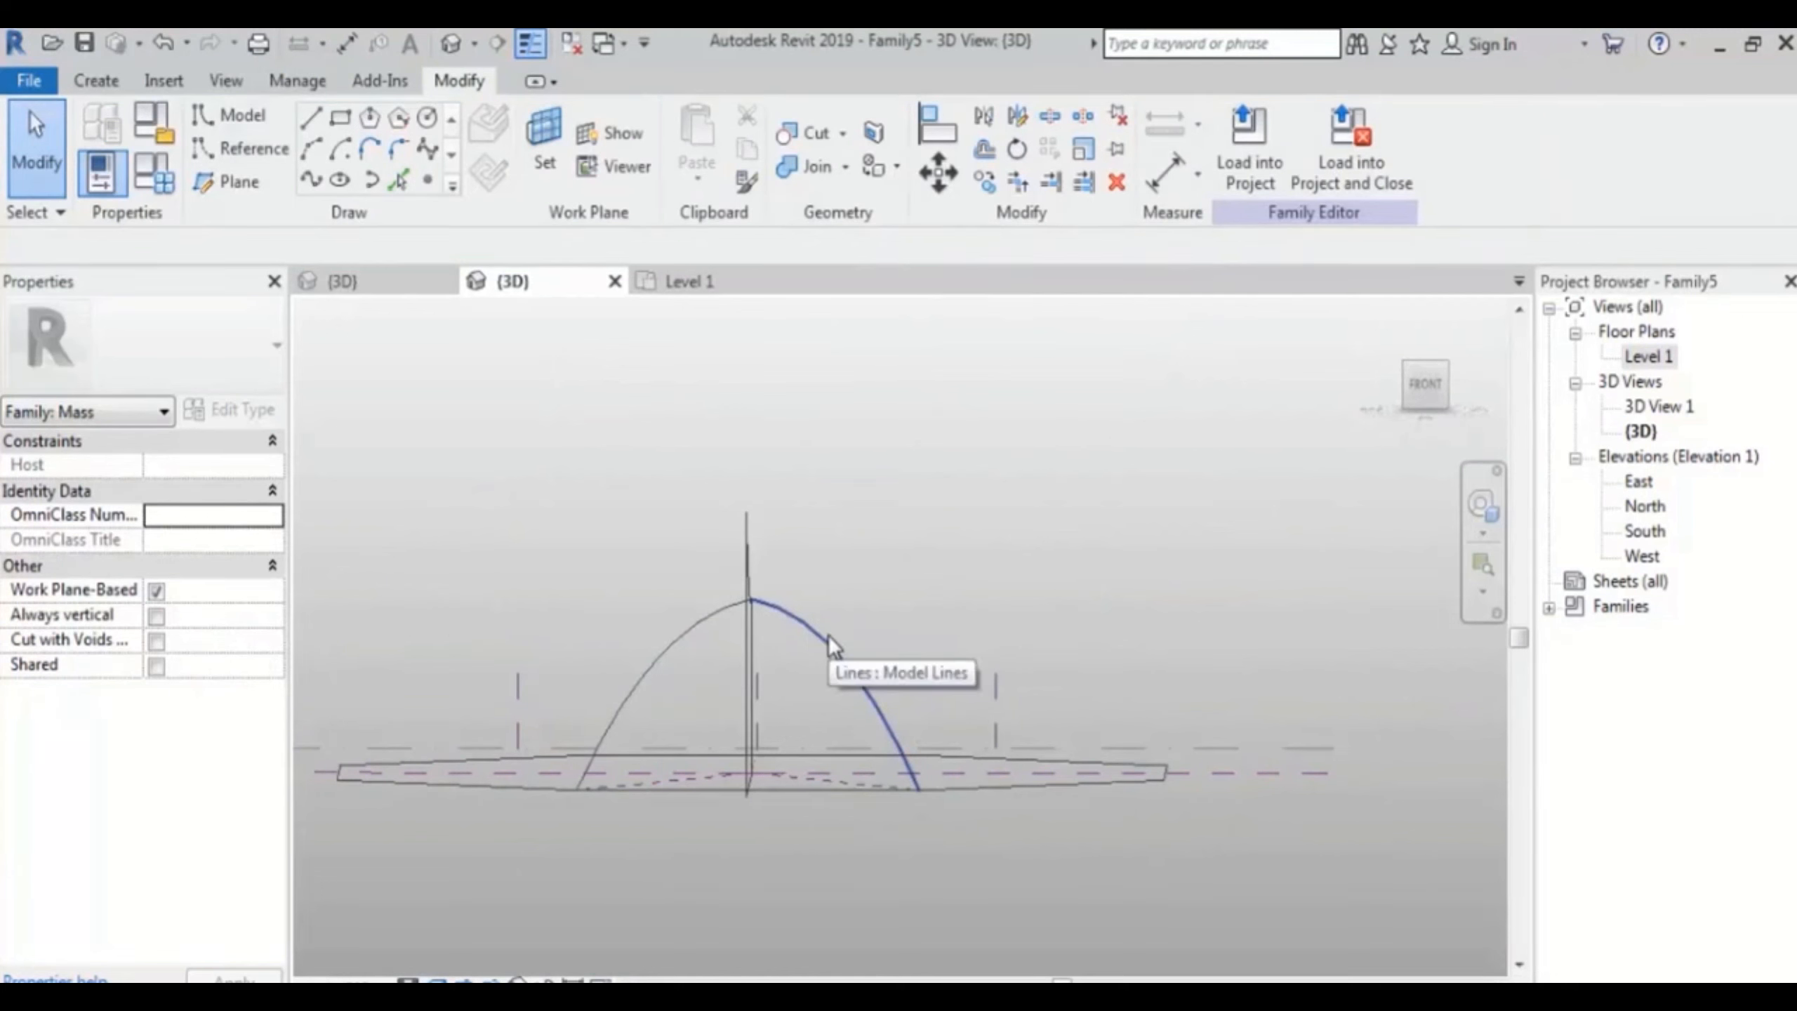
{"action": "middle_click_drag", "start_coordinate": [828, 635], "coordinate": [1004, 566], "text": "shift"}
{"action": "scroll", "coordinate": [1025, 538], "scroll_direction": "down", "scroll_amount": 2}
{"action": "left_click", "coordinate": [980, 513]}
{"action": "key", "text": "Tab"}
{"action": "key", "text": "Tab"}
{"action": "key", "text": "Tab"}
{"action": "key", "text": "Tab"}
{"action": "key", "text": "Tab"}
{"action": "key", "text": "Tab"}
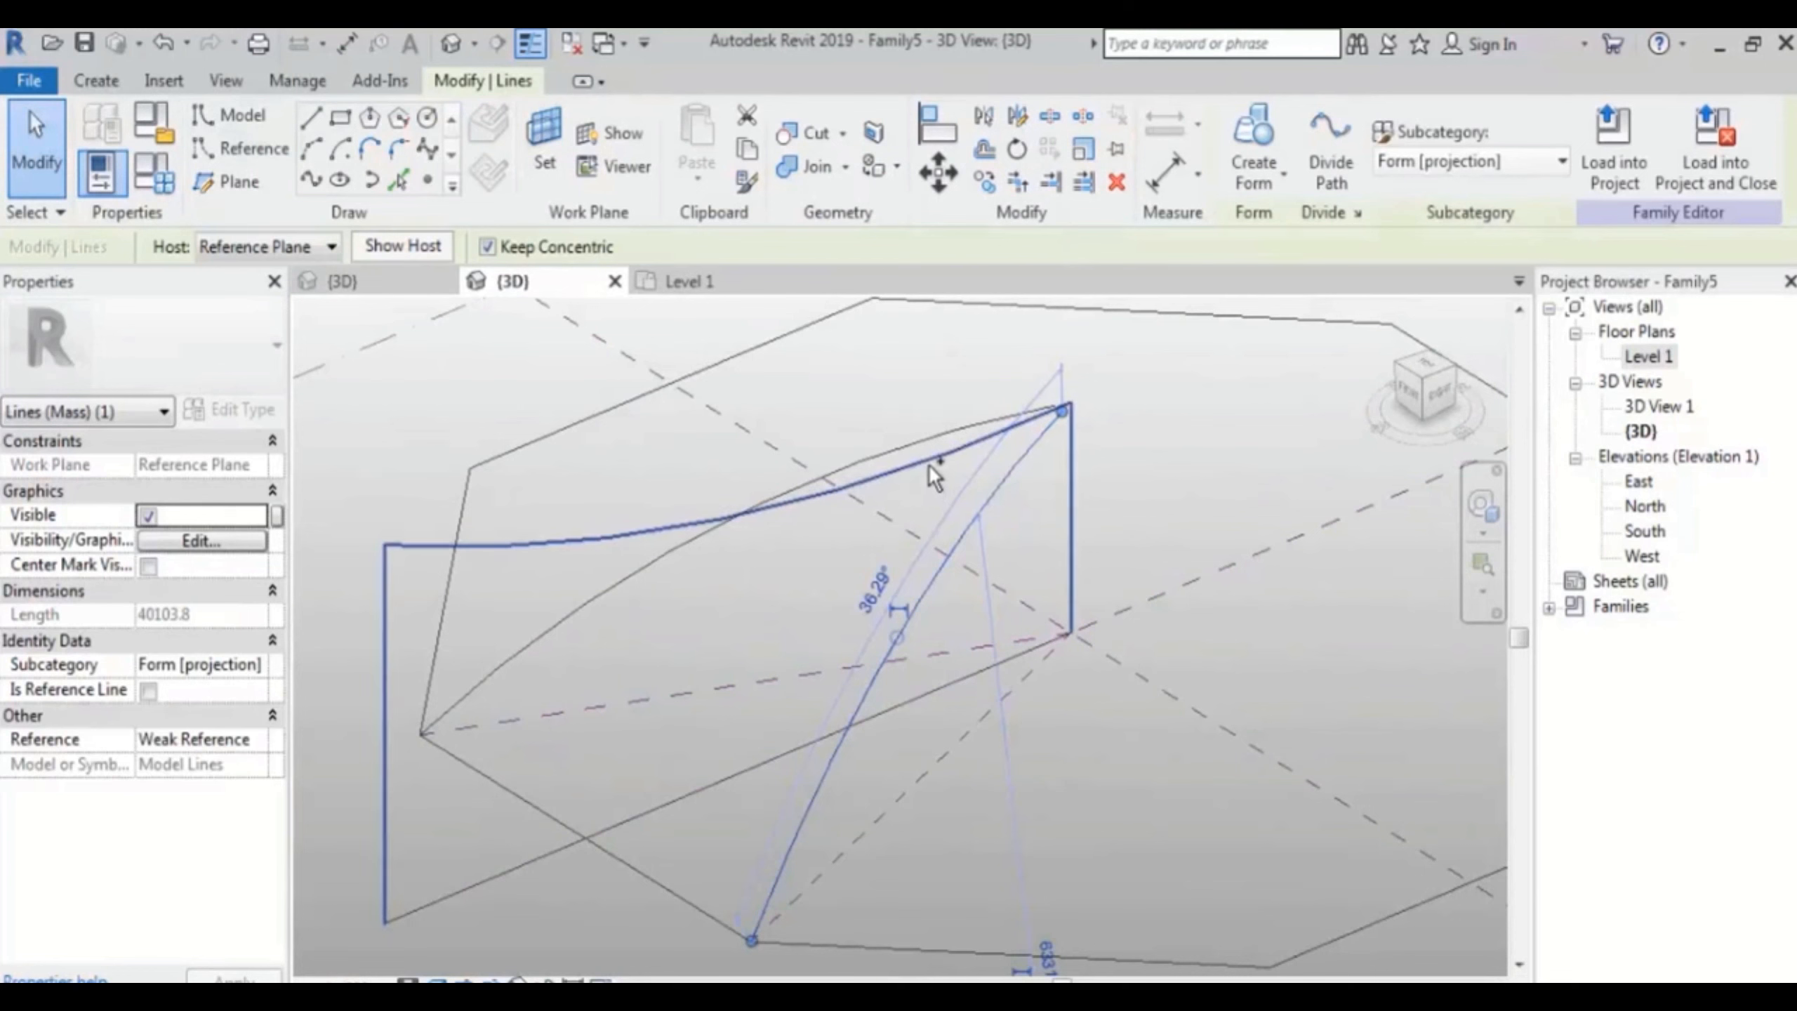
{"action": "left_click_drag", "start_coordinate": [927, 488], "coordinate": [890, 409], "text": "ctrl"}
{"action": "middle_click_drag", "start_coordinate": [1242, 361], "coordinate": [1131, 504], "text": "shift"}
{"action": "left_click", "coordinate": [1210, 166]}
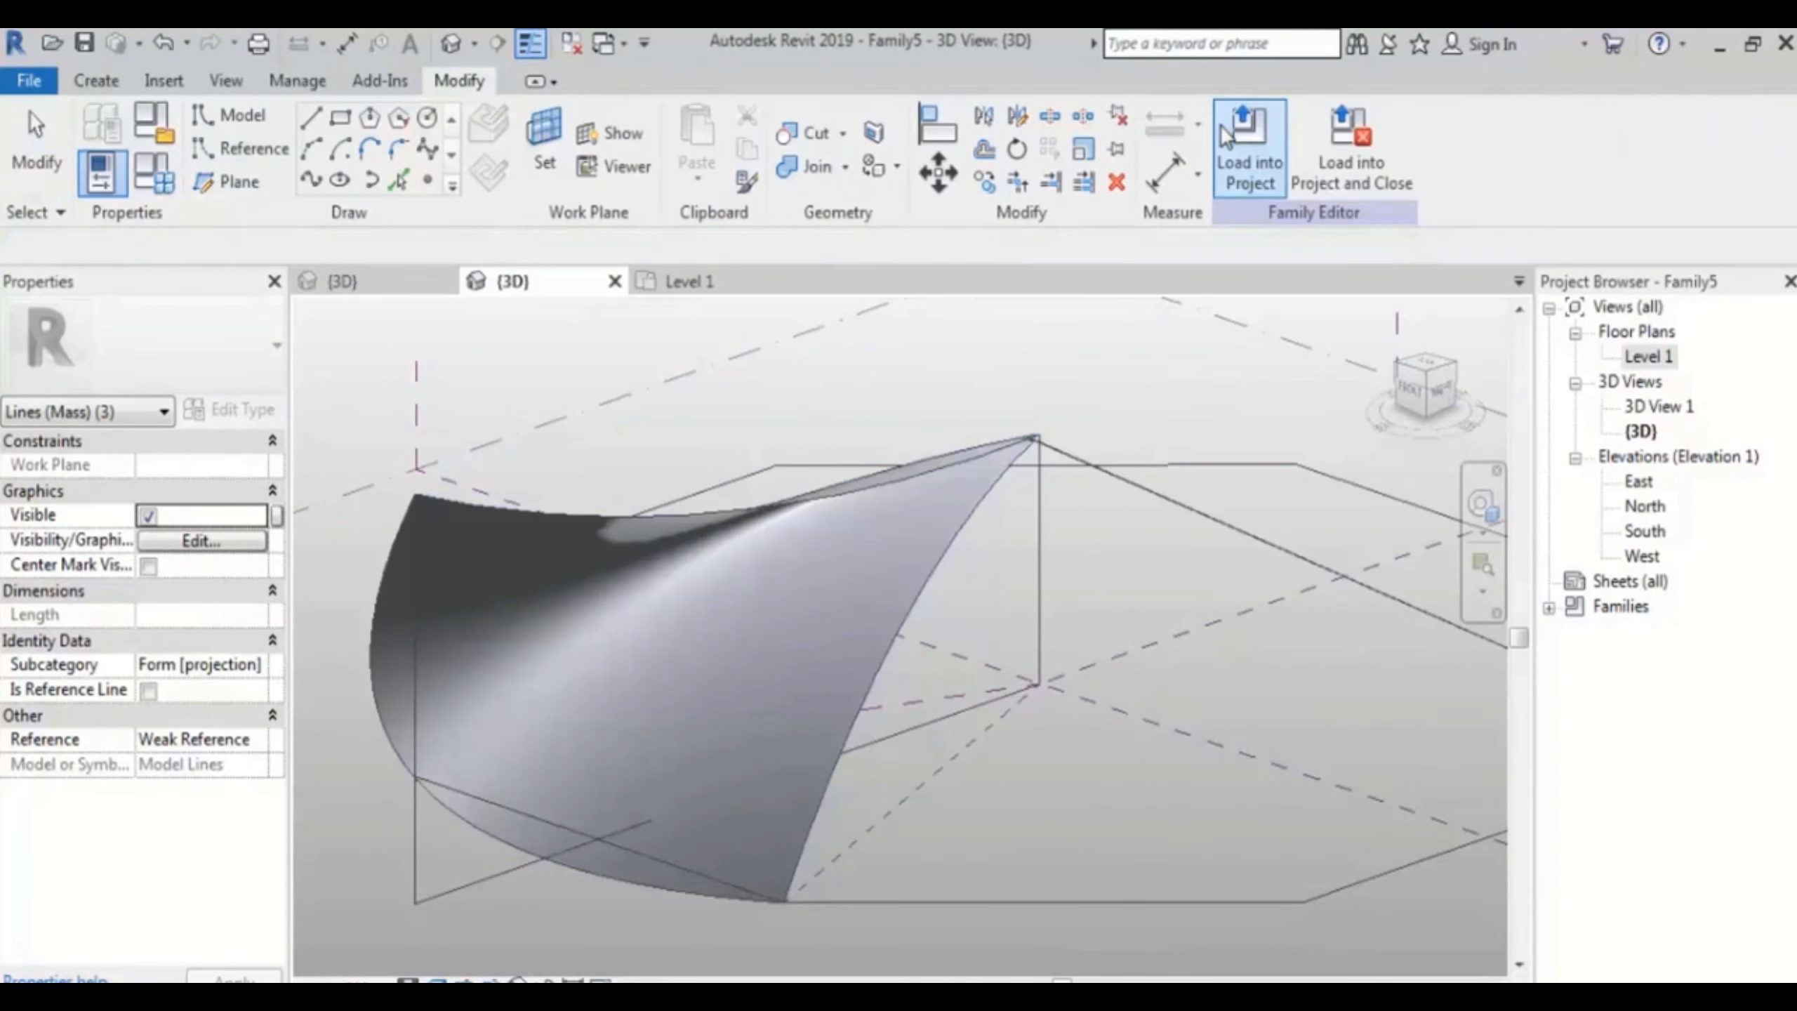
{"action": "middle_click_drag", "start_coordinate": [1071, 497], "coordinate": [907, 688], "text": "shift"}
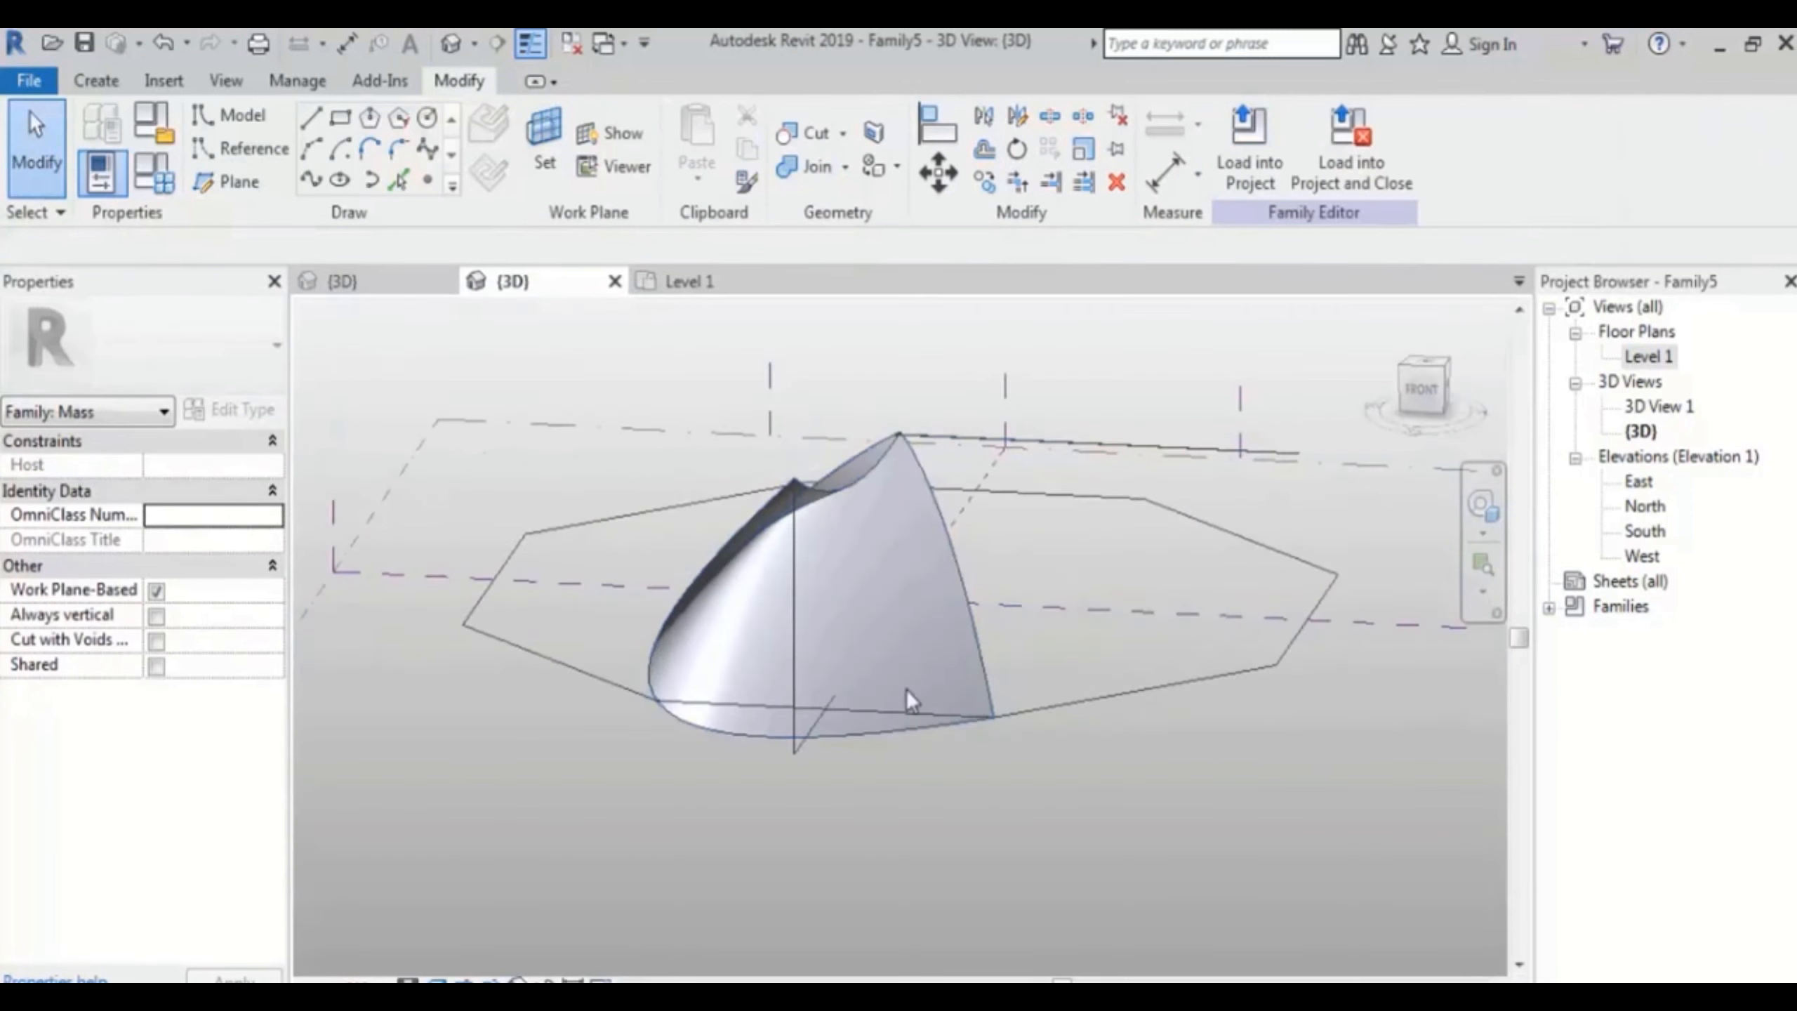
{"action": "middle_click_drag", "start_coordinate": [1146, 440], "coordinate": [1079, 543], "text": "shift"}
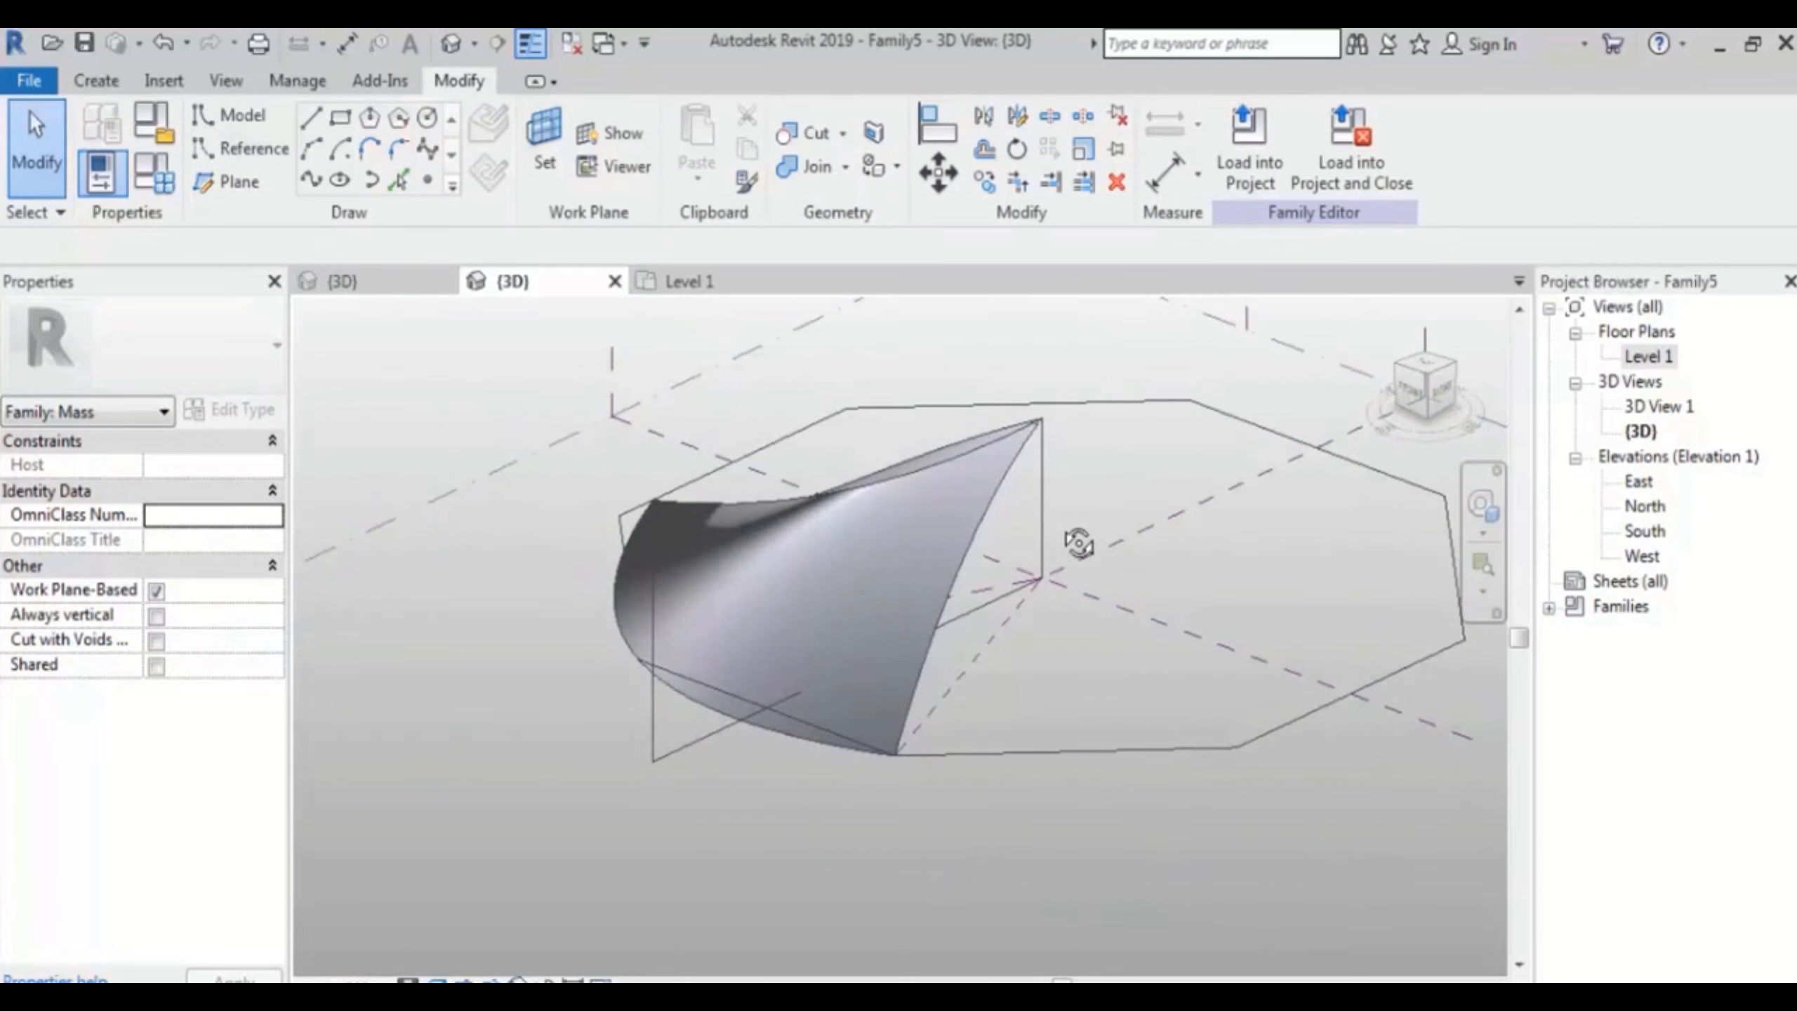
Step: Undo the form created from the three arcs
{"action": "key", "text": "ctrl+z"}
{"action": "scroll", "coordinate": [1054, 520], "scroll_direction": "down", "scroll_amount": 1}
{"action": "middle_click_drag", "start_coordinate": [1019, 556], "coordinate": [1003, 556], "text": "shift"}
Step: Try to move the southwest diagonal arc straight up by 4500
{"action": "left_click", "coordinate": [828, 651]}
{"action": "middle_click_drag", "start_coordinate": [856, 637], "coordinate": [725, 559], "text": "shift"}
{"action": "left_click", "coordinate": [724, 561]}
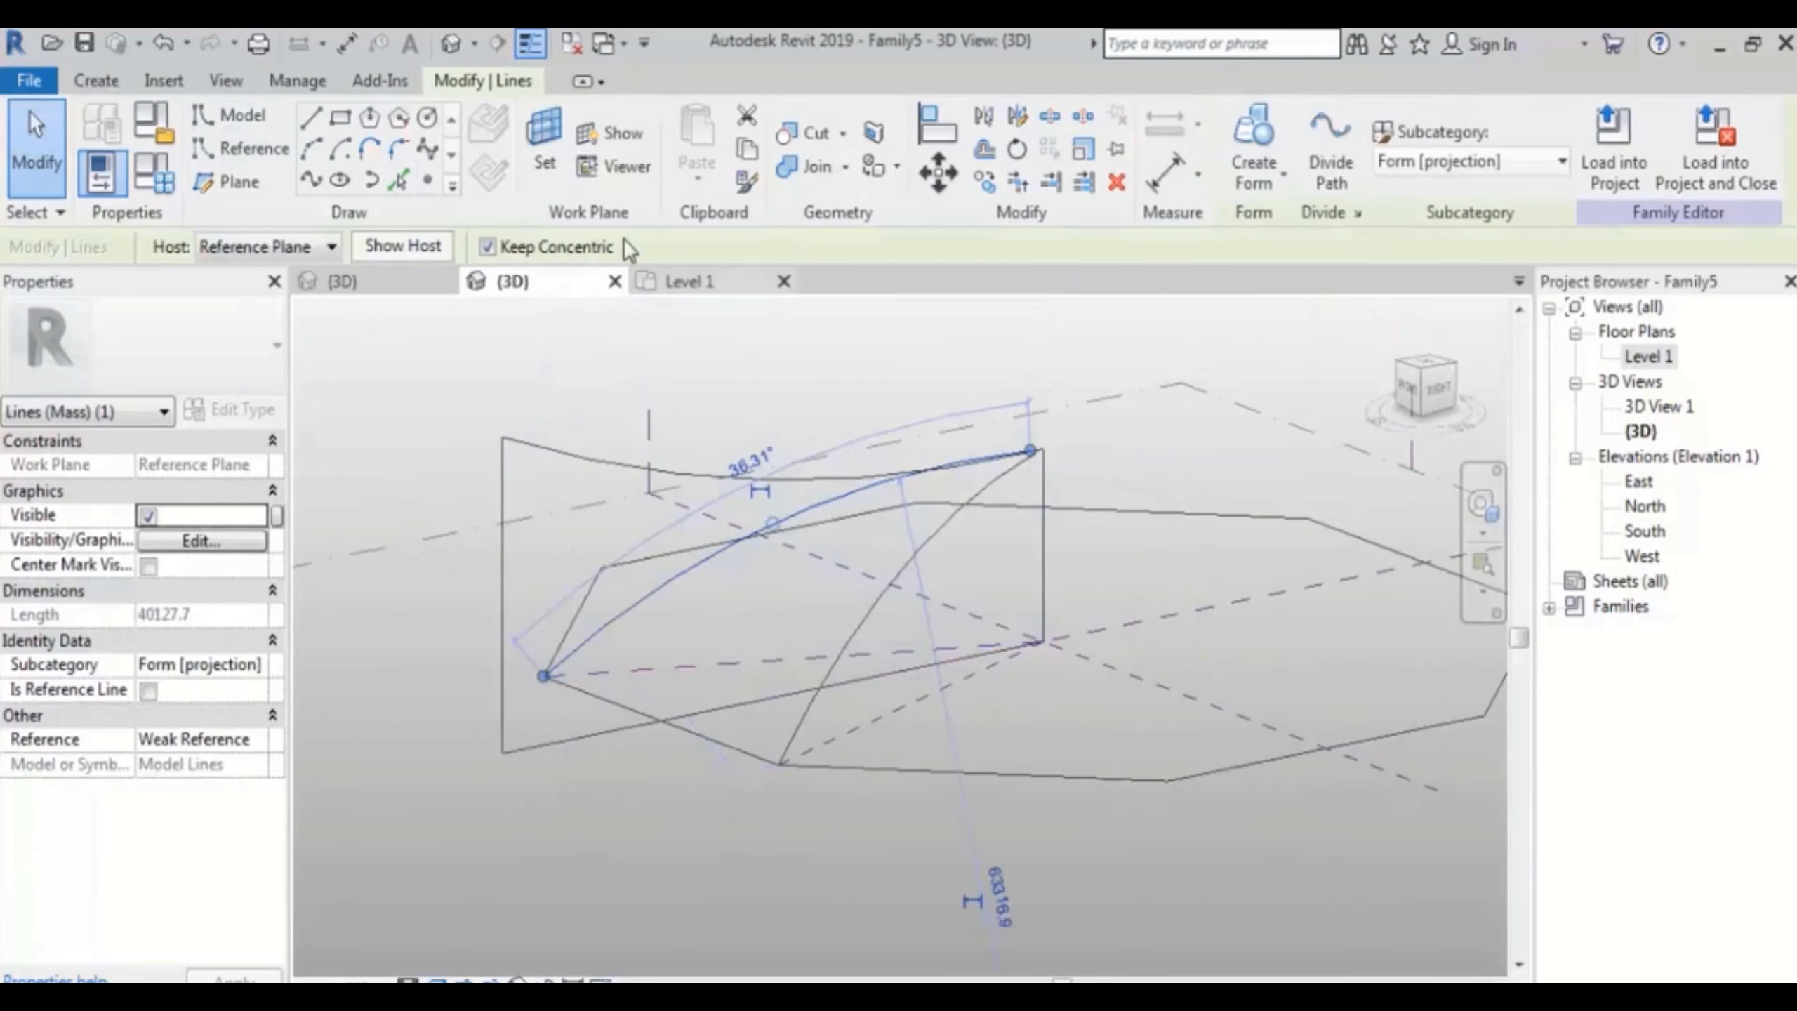
{"action": "left_click", "coordinate": [936, 176]}
{"action": "left_click", "coordinate": [441, 587]}
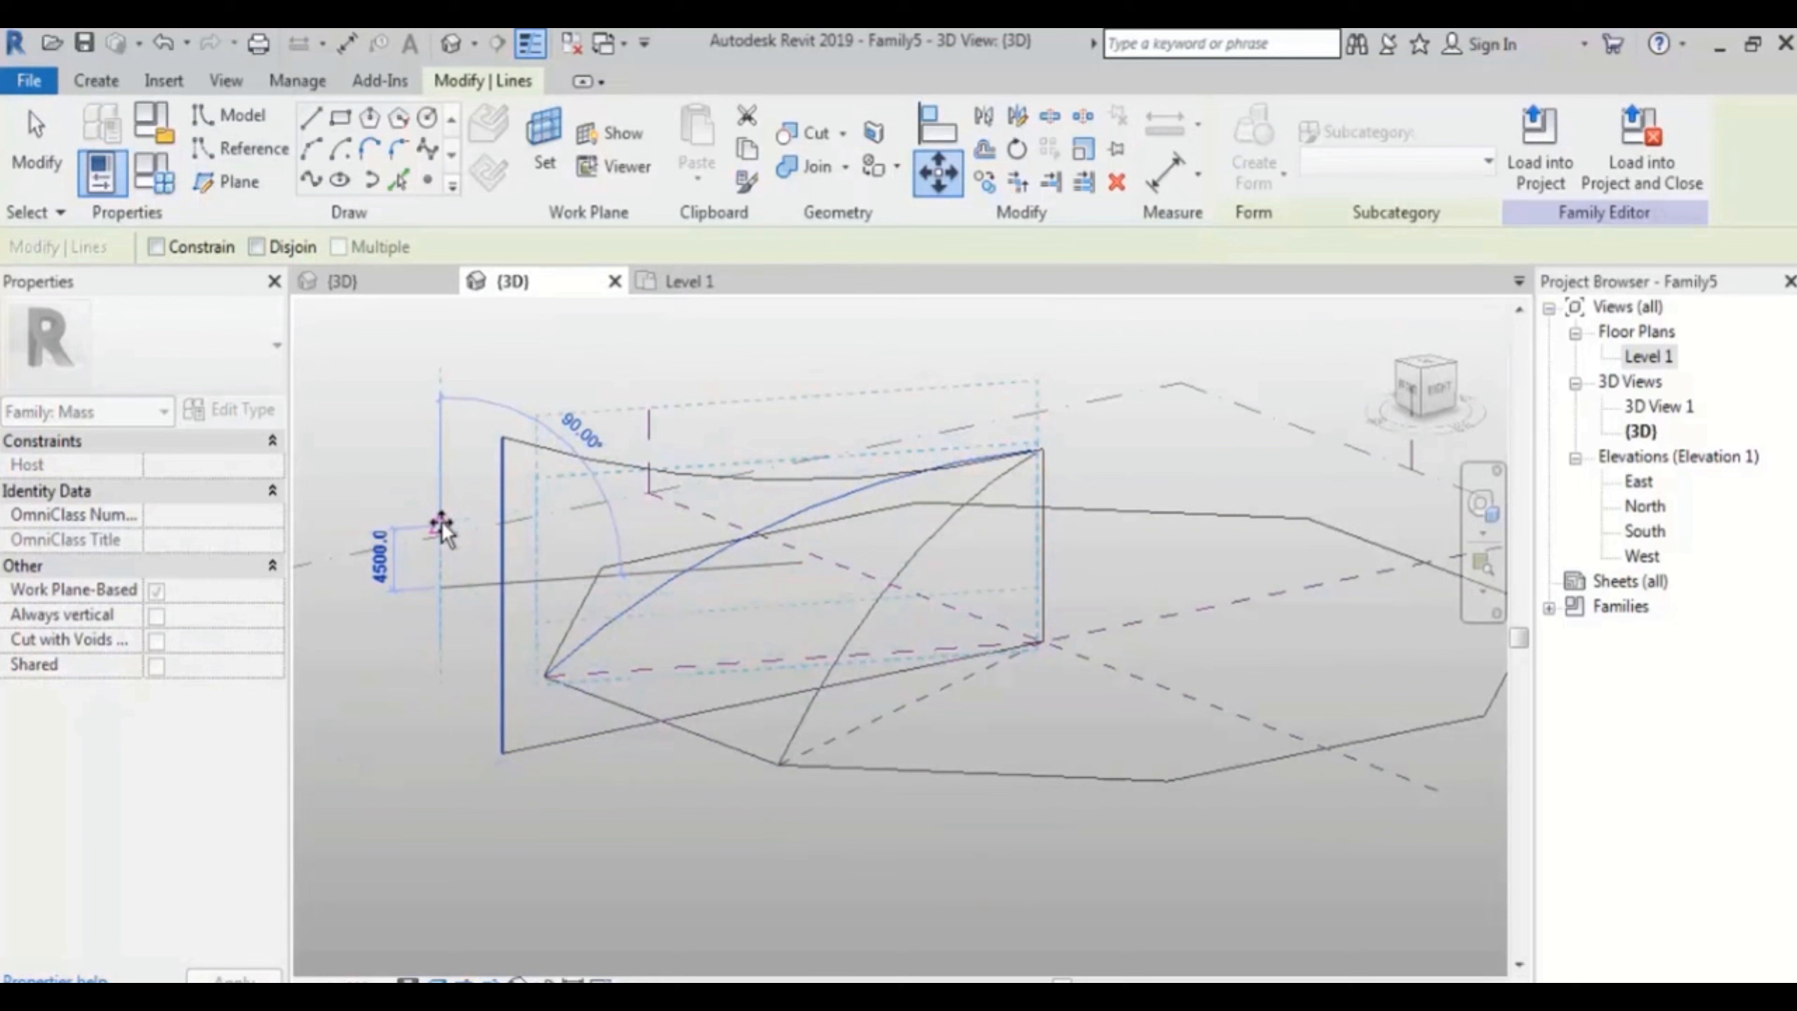
{"action": "left_click", "coordinate": [441, 525]}
{"action": "left_click", "coordinate": [682, 562]}
{"action": "middle_click_drag", "start_coordinate": [682, 564], "coordinate": [672, 704], "text": "shift"}
{"action": "key", "text": "ctrl+z"}
Step: Move the southwest diagonal arc straight up by 500, off the octagon corner
{"action": "left_click", "coordinate": [650, 574]}
{"action": "middle_click_drag", "start_coordinate": [690, 635], "coordinate": [682, 577], "text": "shift"}
{"action": "scroll", "coordinate": [534, 635], "scroll_direction": "up", "scroll_amount": 1}
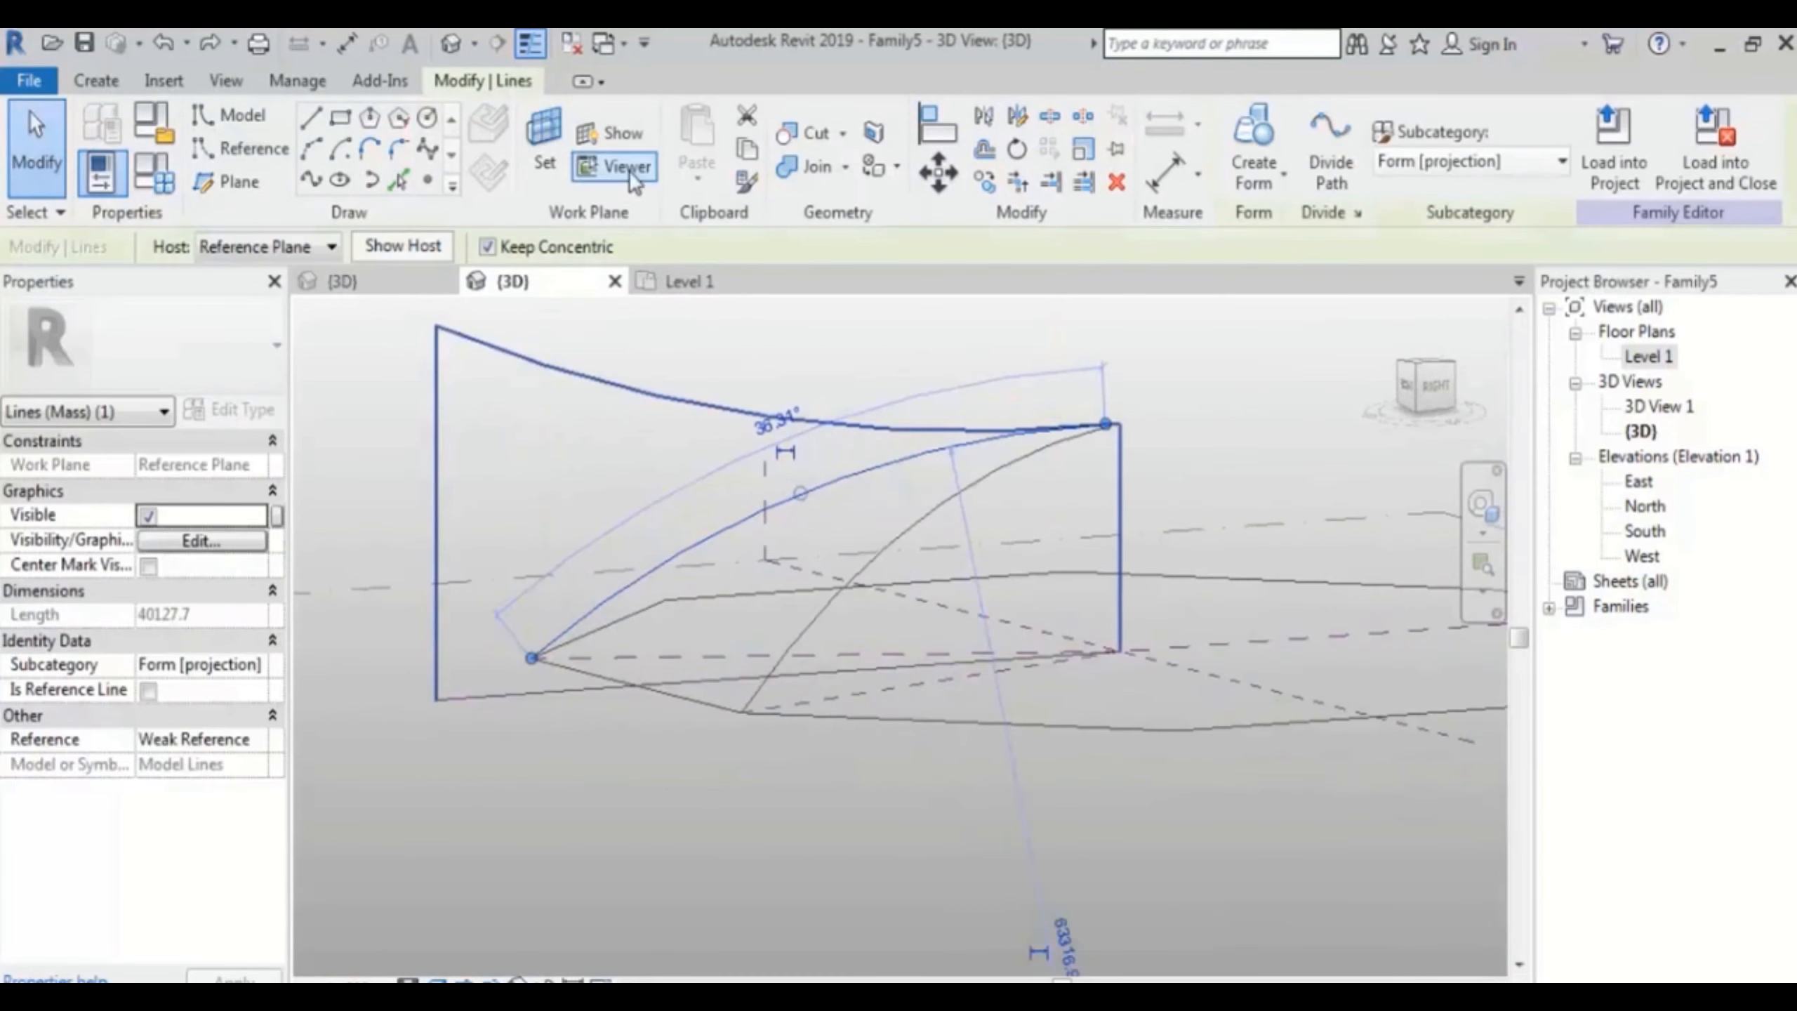
{"action": "left_click", "coordinate": [938, 172]}
{"action": "scroll", "coordinate": [596, 639], "scroll_direction": "up", "scroll_amount": 3}
{"action": "scroll", "coordinate": [496, 689], "scroll_direction": "up", "scroll_amount": 3}
{"action": "left_click", "coordinate": [431, 645]}
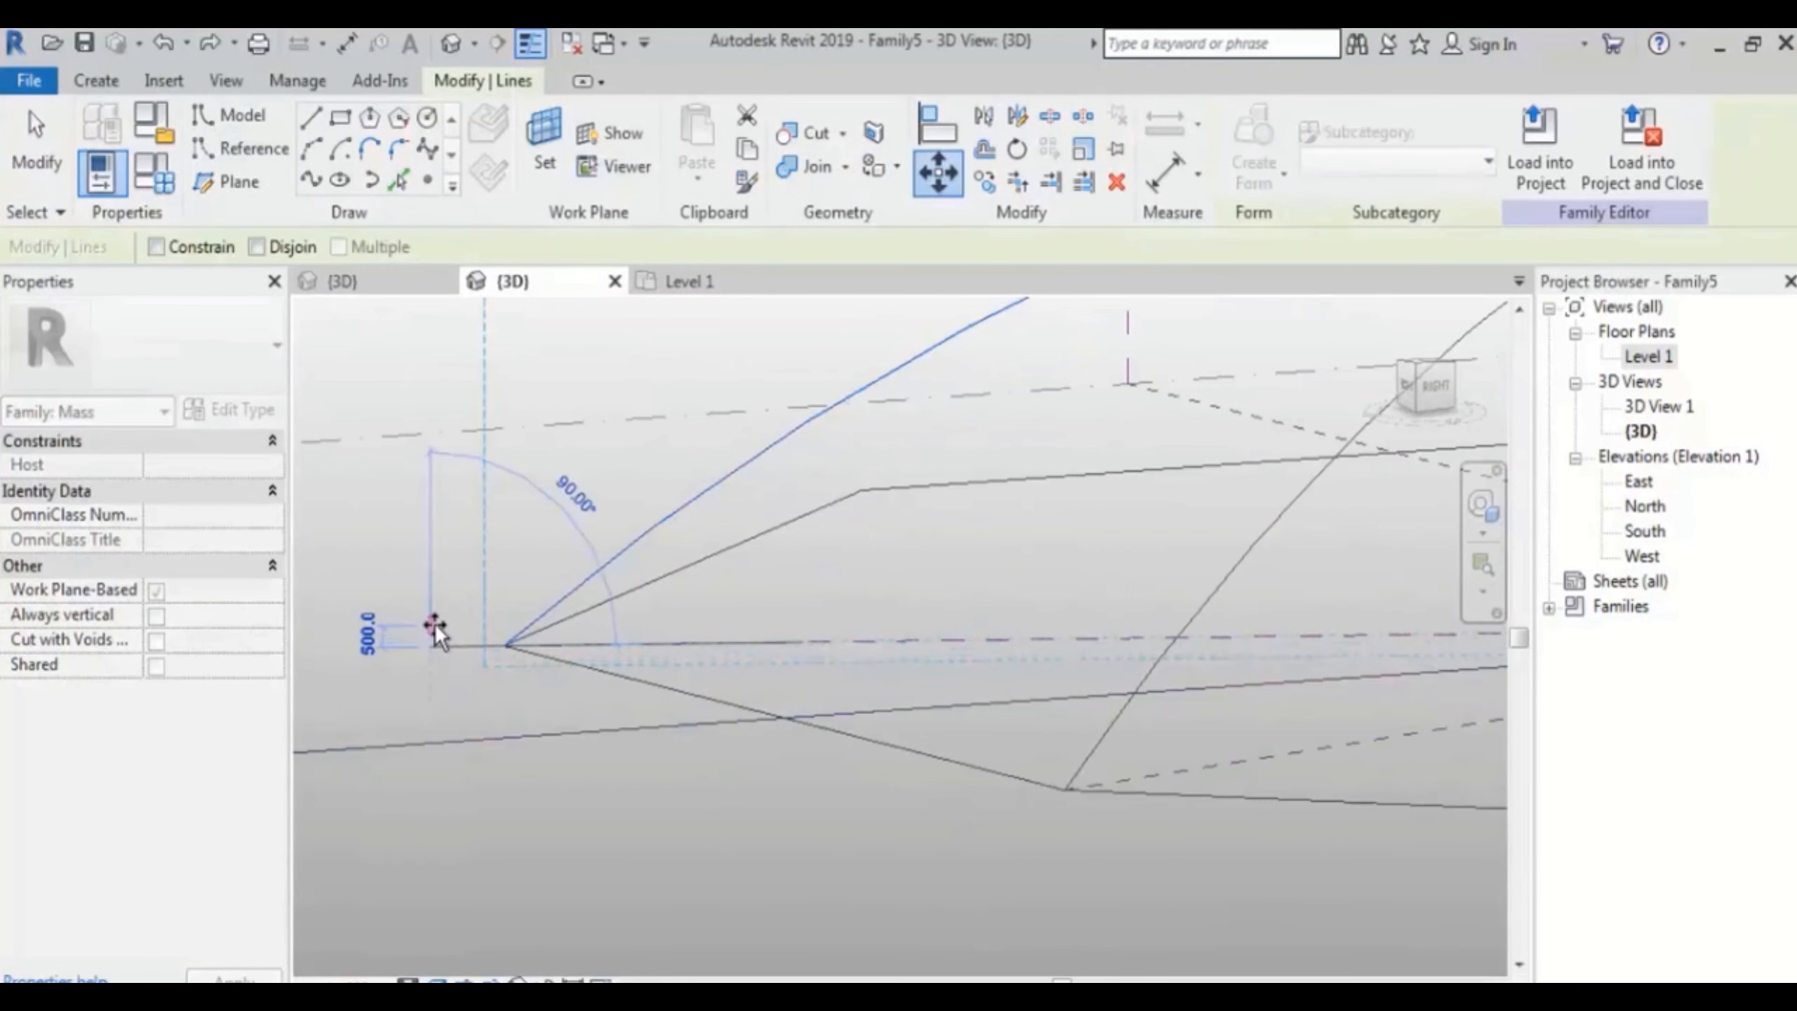
{"action": "left_click", "coordinate": [430, 626]}
{"action": "left_click", "coordinate": [547, 853]}
Step: Create a form from the two diagonal arcs and the sagging centre arc, and inspect the shell from several sides
{"action": "scroll", "coordinate": [600, 648], "scroll_direction": "down", "scroll_amount": 3}
{"action": "middle_click_drag", "start_coordinate": [831, 605], "coordinate": [878, 654], "text": "shift"}
{"action": "middle_click_drag", "start_coordinate": [1297, 456], "coordinate": [1159, 527]}
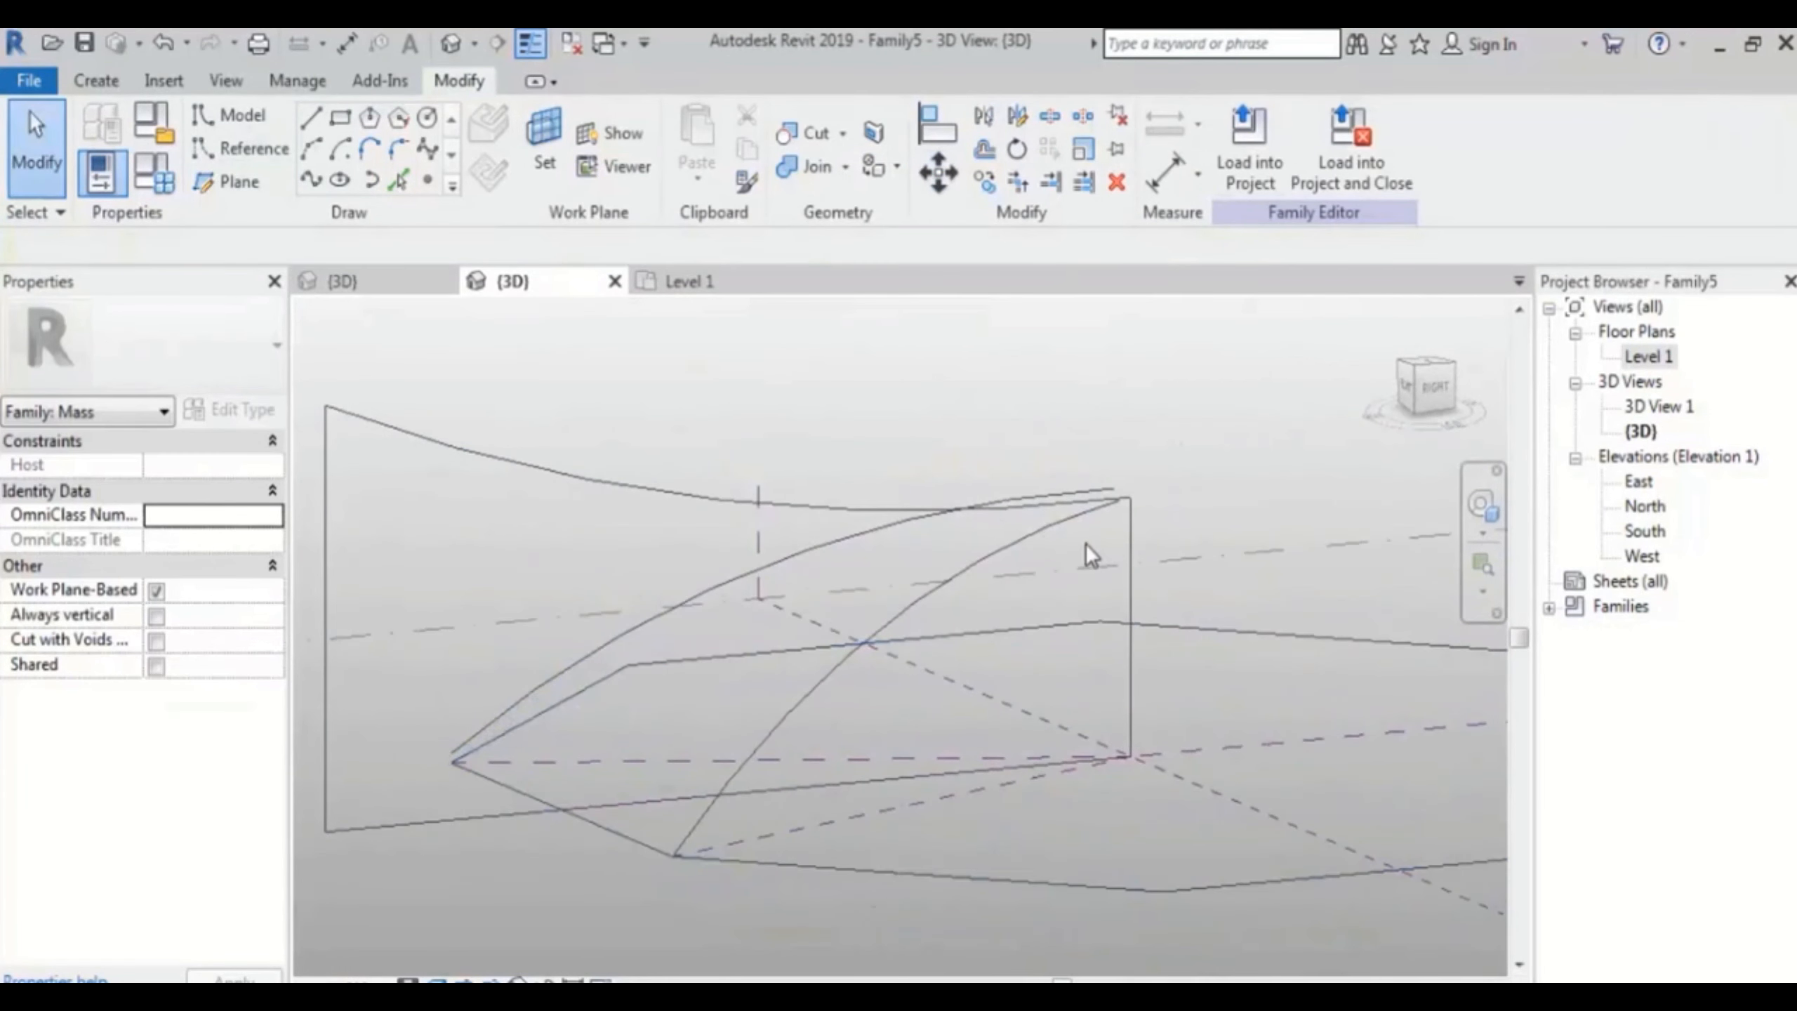
{"action": "left_click_drag", "start_coordinate": [1085, 542], "coordinate": [1047, 461]}
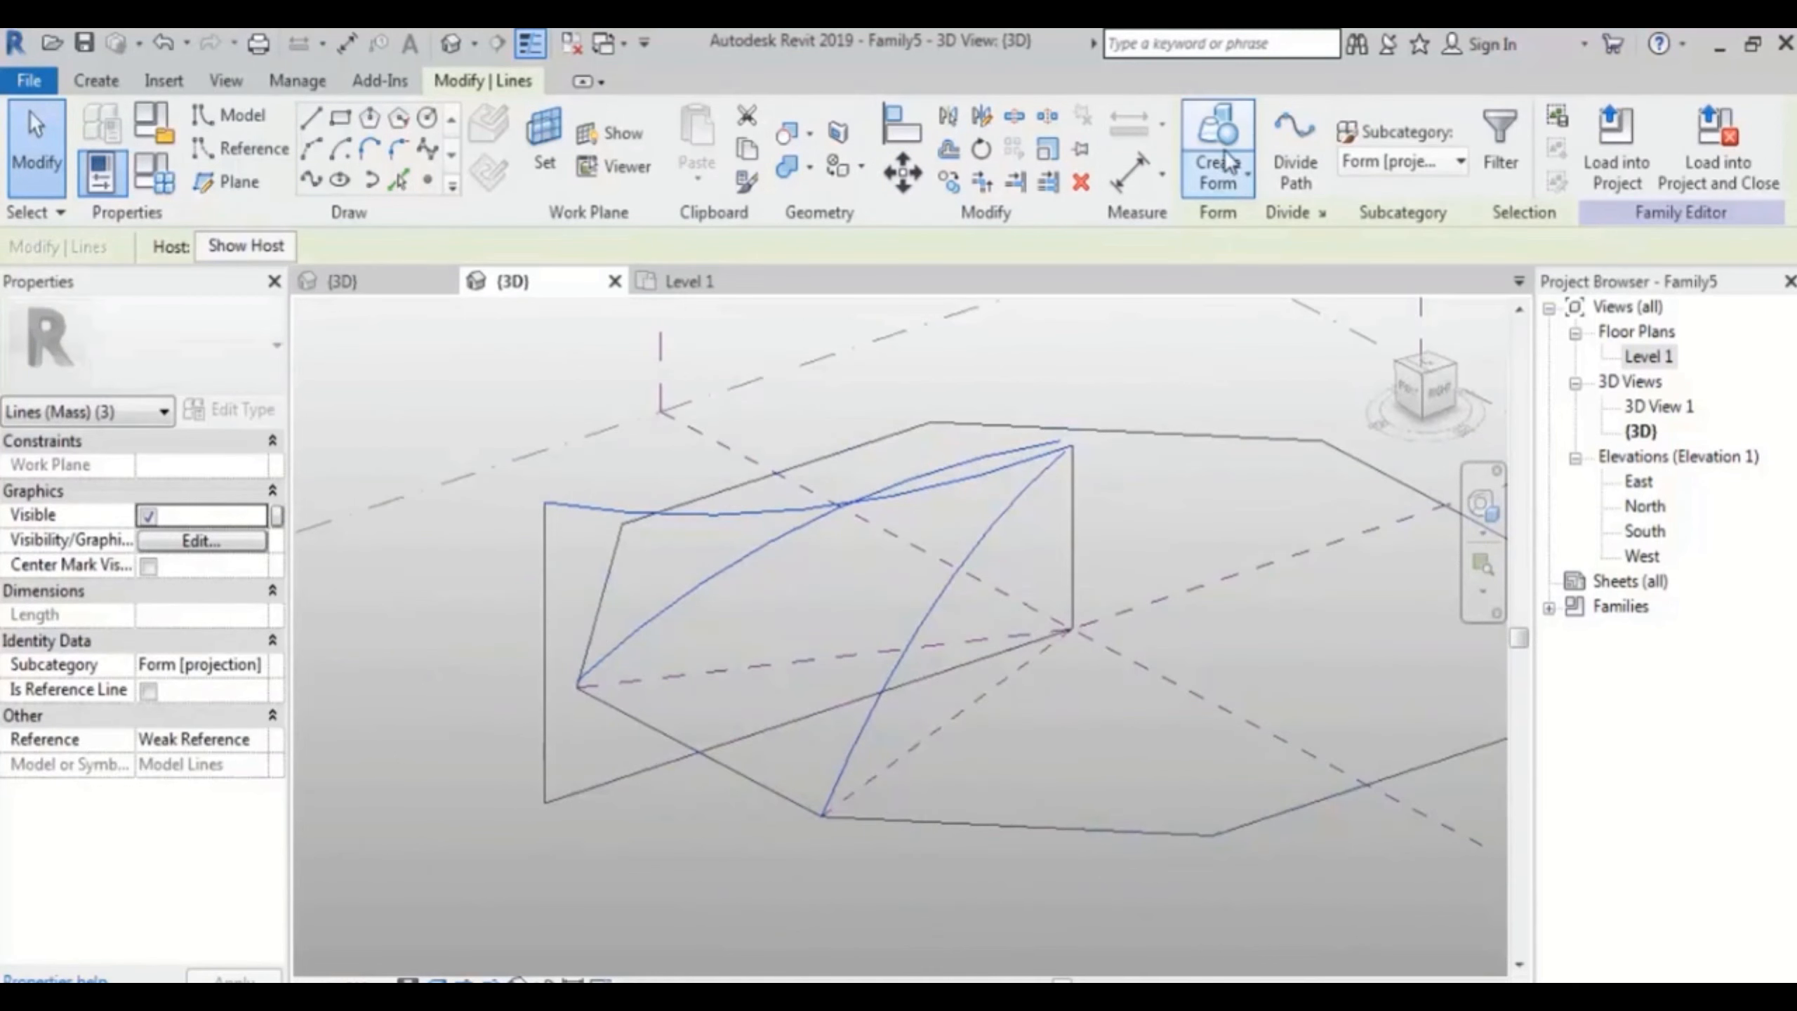
{"action": "left_click", "coordinate": [1224, 149]}
{"action": "key", "text": "Escape"}
{"action": "middle_click_drag", "start_coordinate": [988, 630], "coordinate": [406, 697], "text": "shift"}
{"action": "scroll", "coordinate": [1023, 665], "scroll_direction": "up", "scroll_amount": 2}
{"action": "middle_click_drag", "start_coordinate": [1023, 652], "coordinate": [662, 737], "text": "shift"}
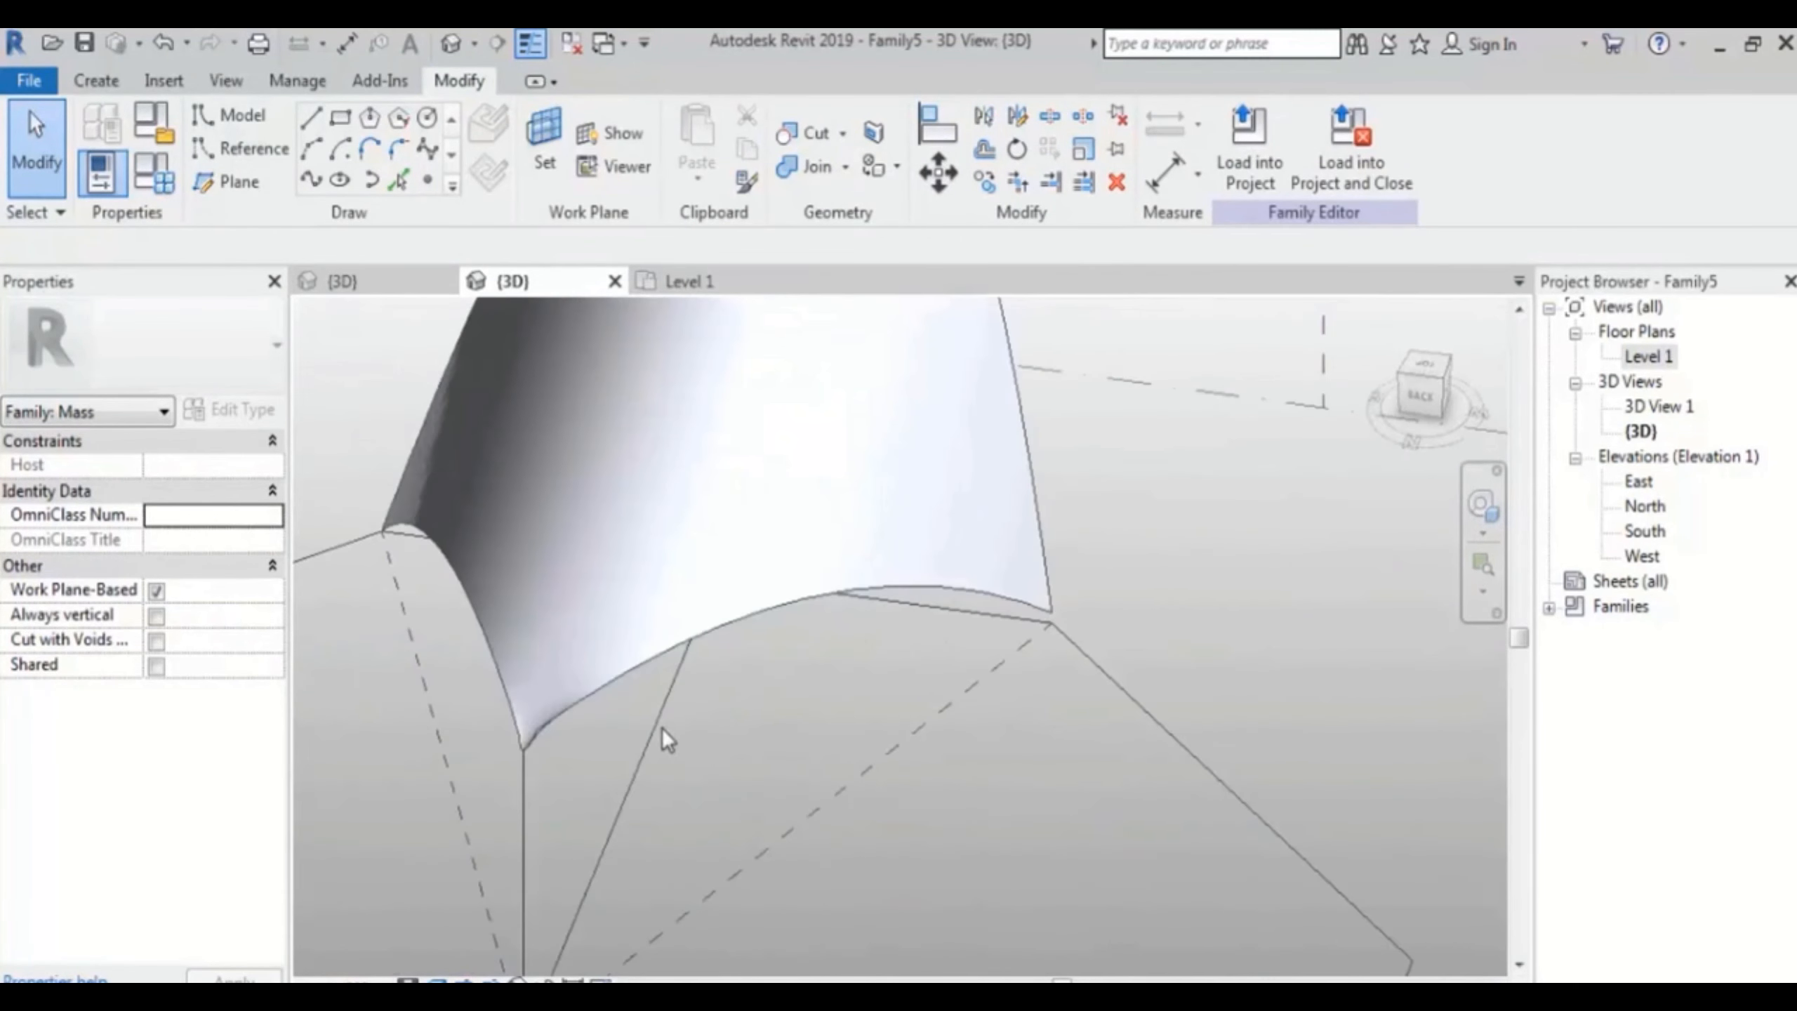
{"action": "middle_click_drag", "start_coordinate": [690, 671], "coordinate": [802, 533], "text": "shift"}
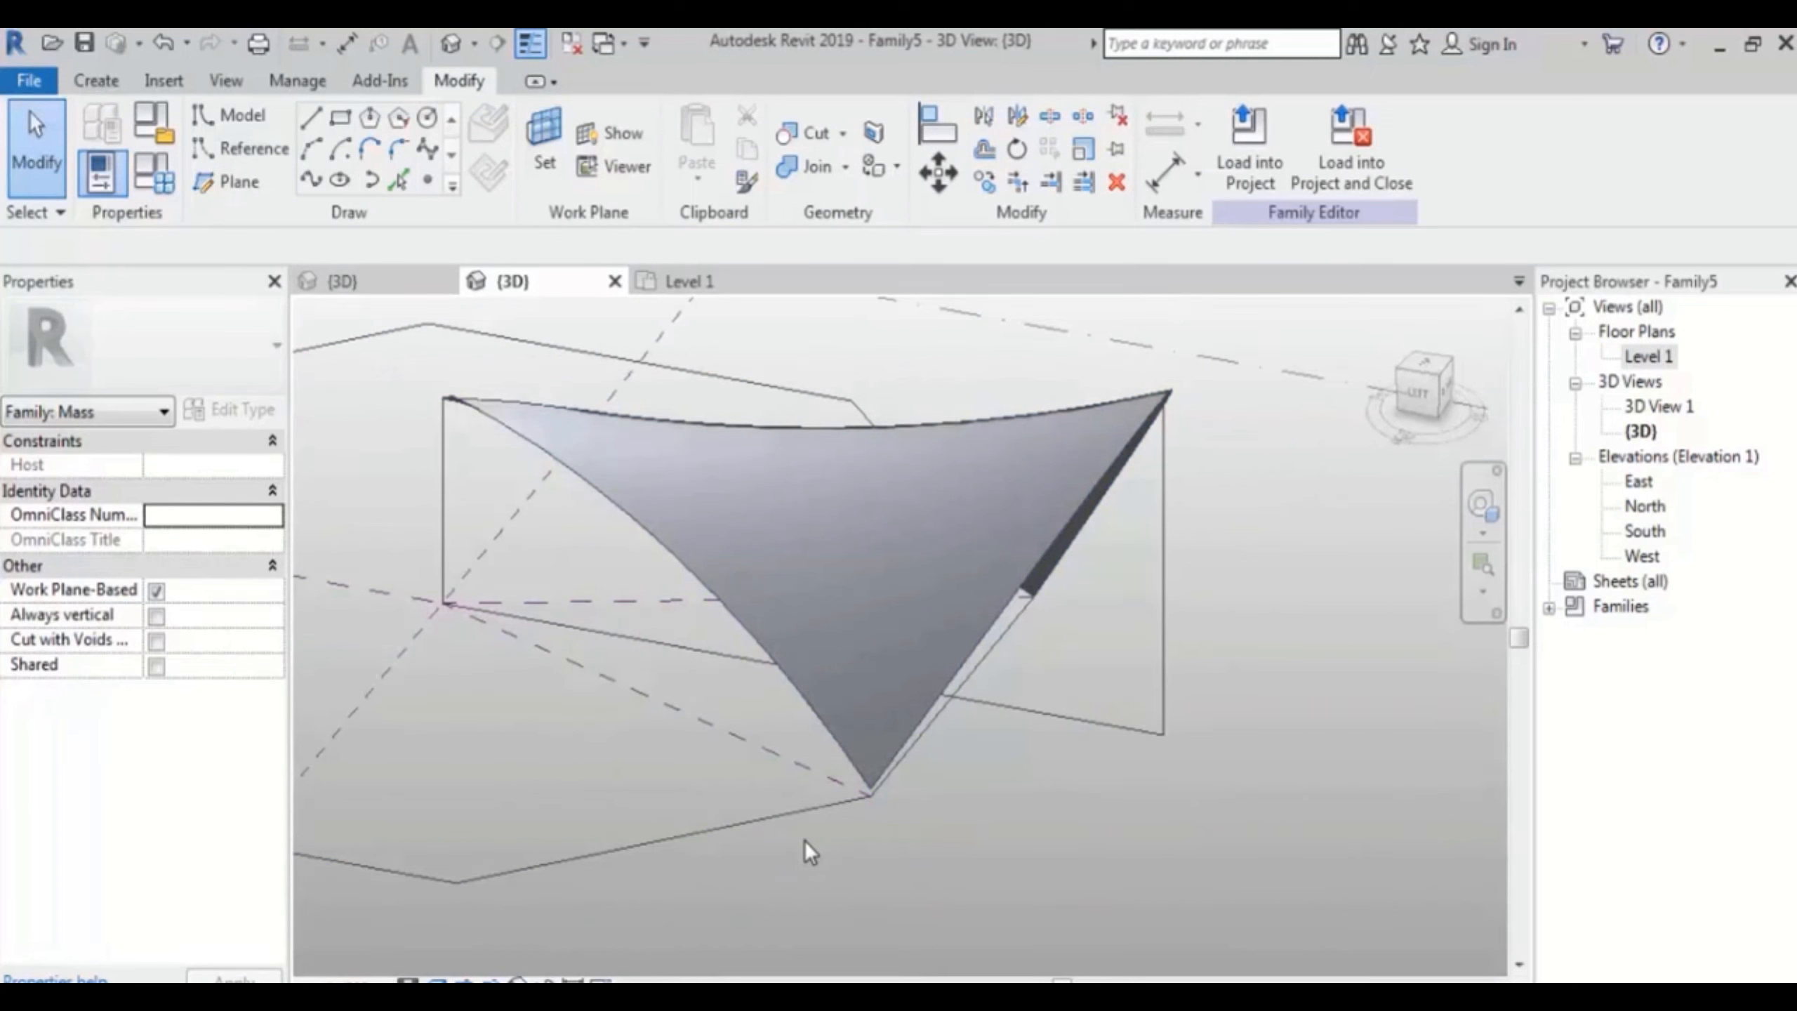
Step: Edit the form's southwest diagonal profile and move its arc back down to meet the octagon corner
{"action": "left_click", "coordinate": [963, 550]}
{"action": "left_click", "coordinate": [1243, 149]}
{"action": "left_click", "coordinate": [747, 629]}
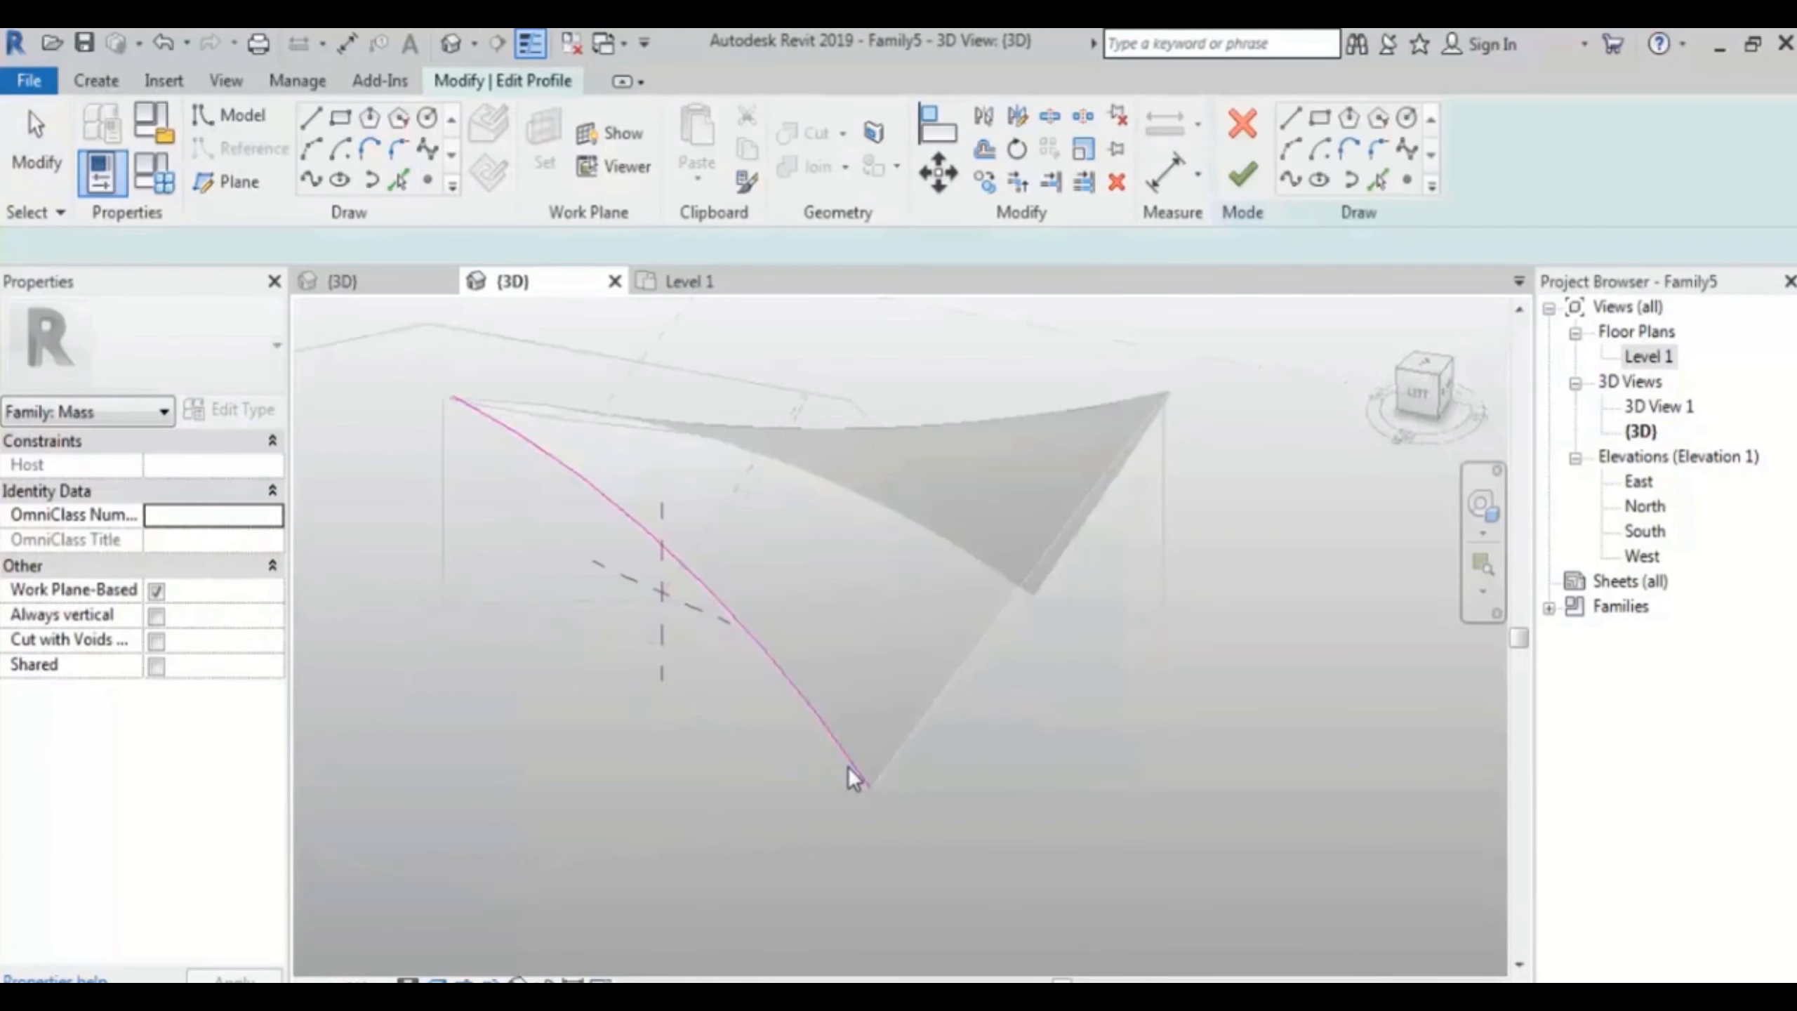
{"action": "scroll", "coordinate": [846, 818], "scroll_direction": "up", "scroll_amount": 3}
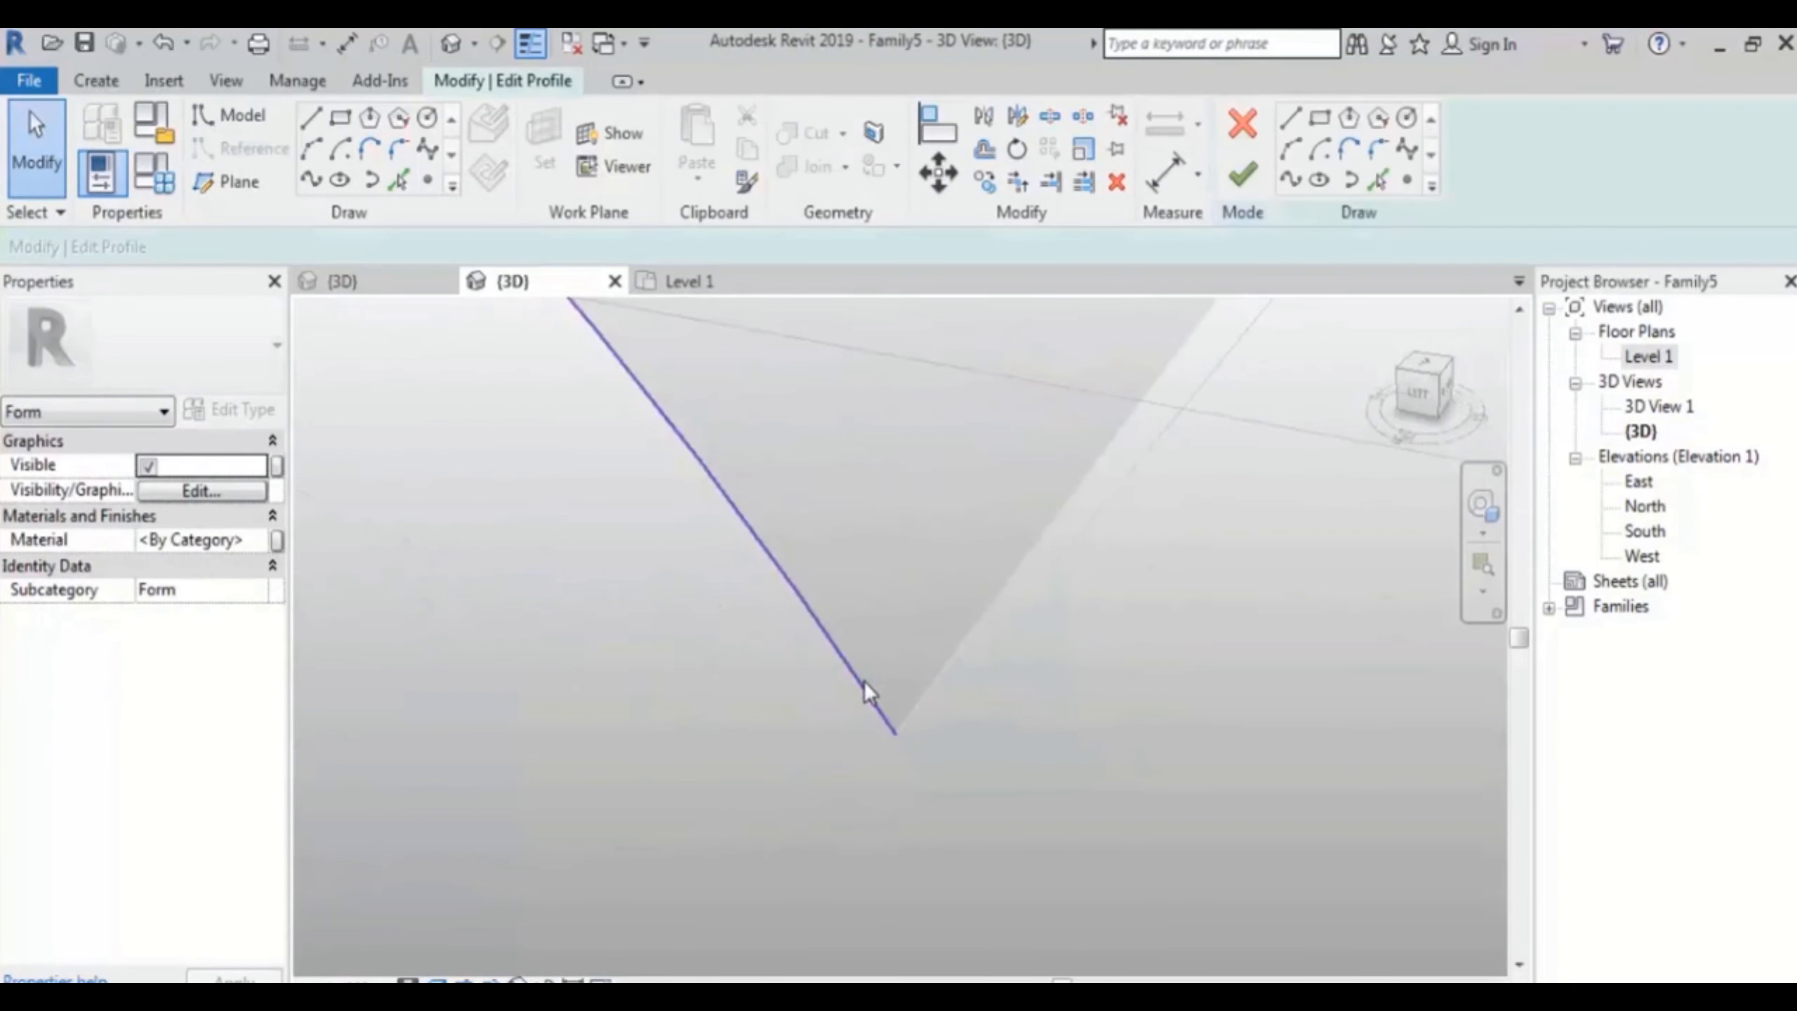
{"action": "left_click", "coordinate": [870, 683]}
{"action": "left_click", "coordinate": [948, 187]}
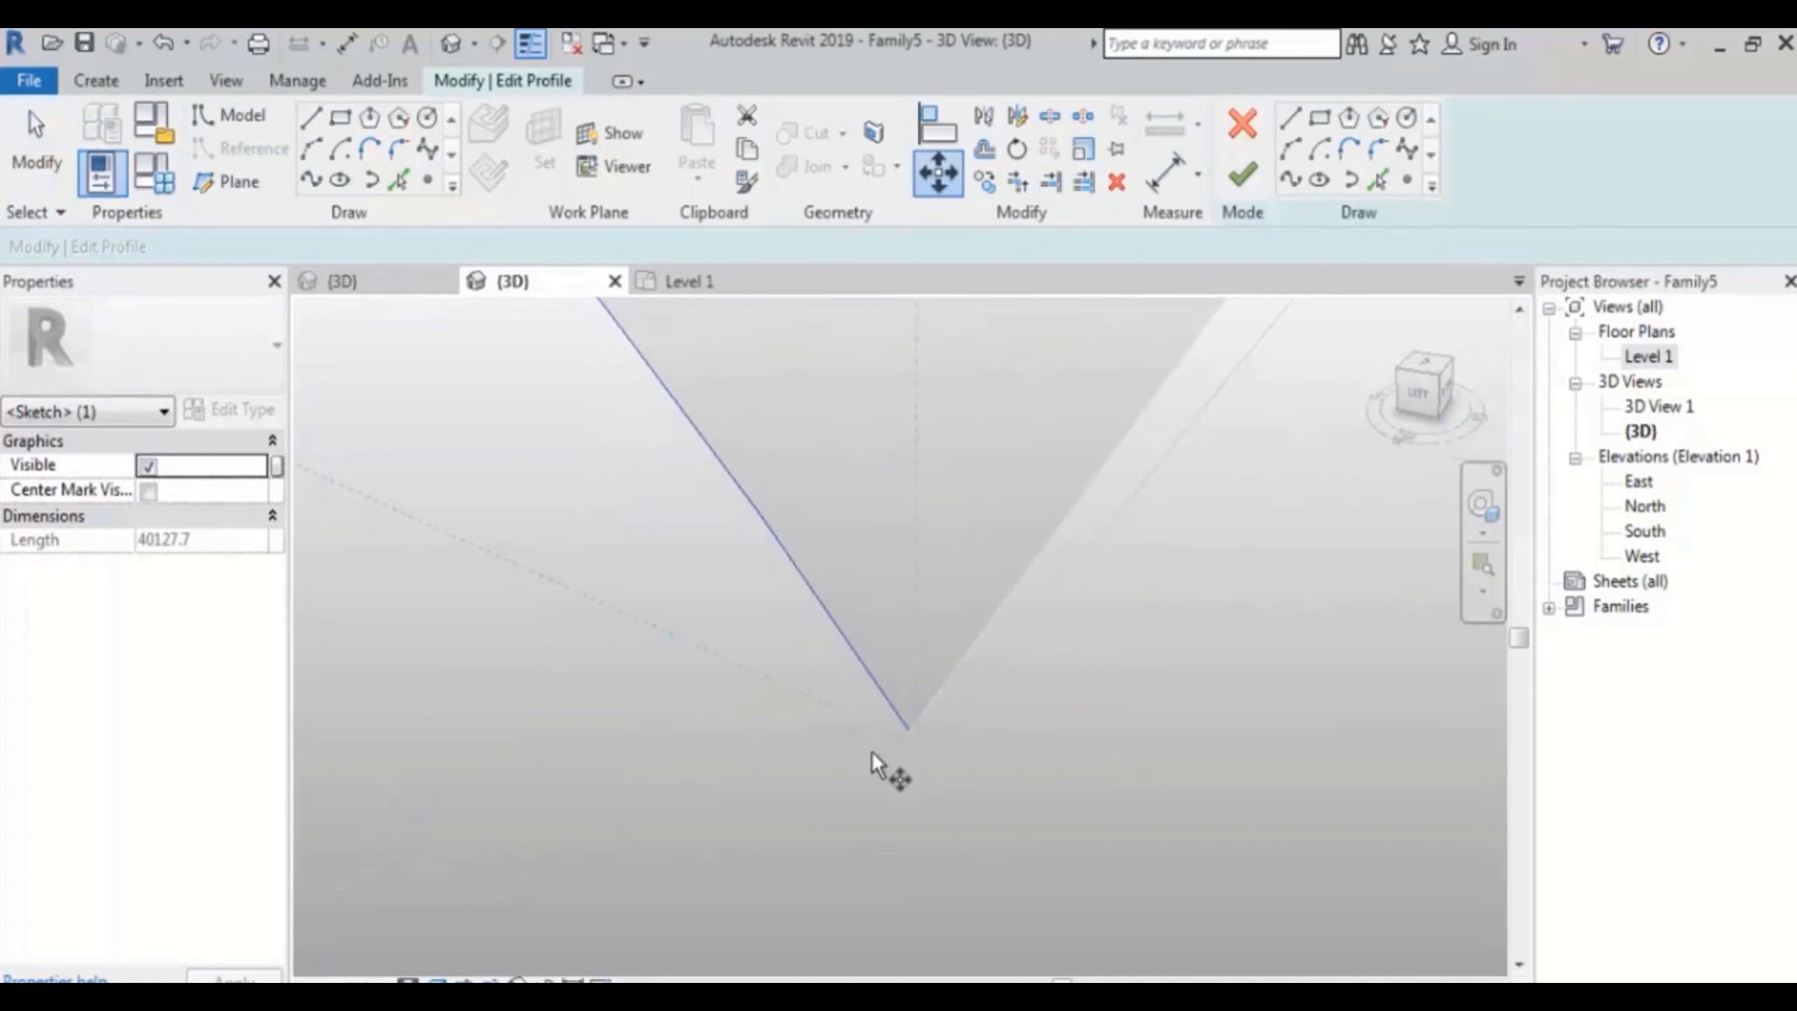
{"action": "left_click", "coordinate": [941, 739]}
{"action": "left_click", "coordinate": [924, 764]}
{"action": "left_click", "coordinate": [1005, 820]}
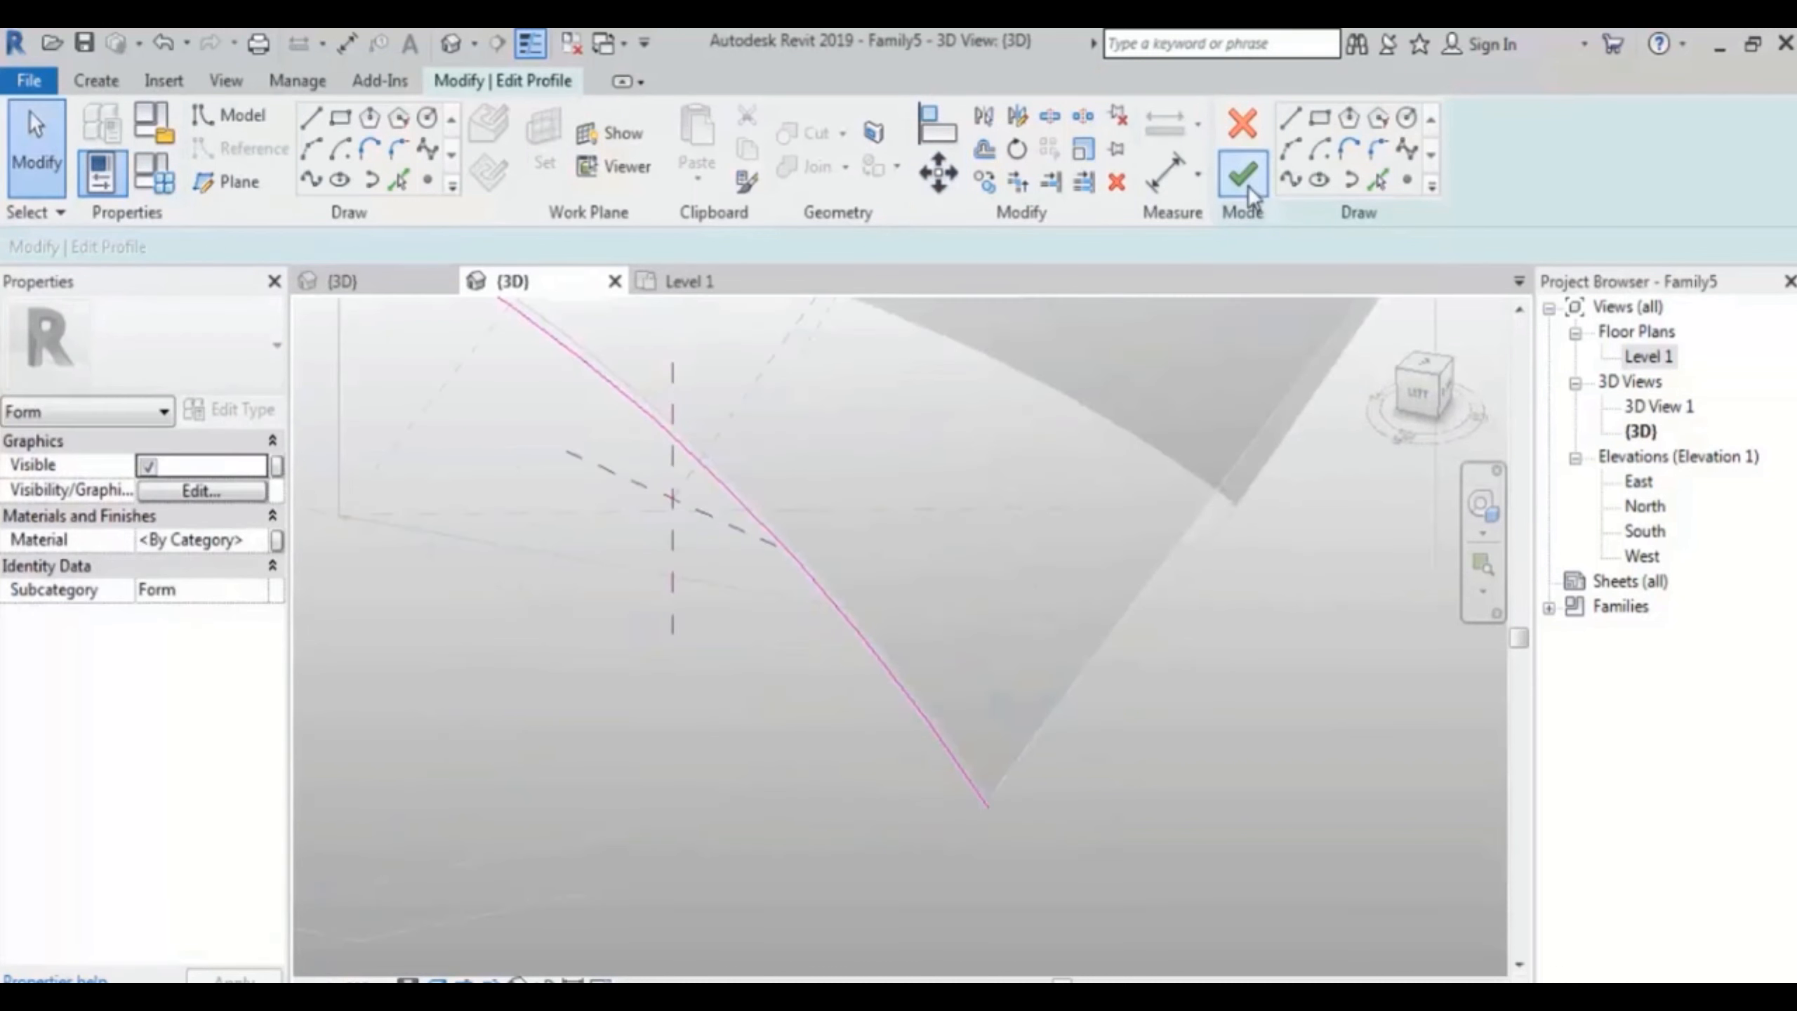
{"action": "left_click", "coordinate": [1243, 175]}
{"action": "key", "text": "Escape"}
Step: Edit the profile of one diagonal edge at the apex and pull its arc's end to the apex point
{"action": "mouse_move", "coordinate": [877, 661]}
{"action": "middle_mouse_down", "text": "shift"}
{"action": "mouse_move", "coordinate": [1023, 702]}
{"action": "mouse_move", "coordinate": [906, 662]}
{"action": "middle_mouse_up", "text": "shift"}
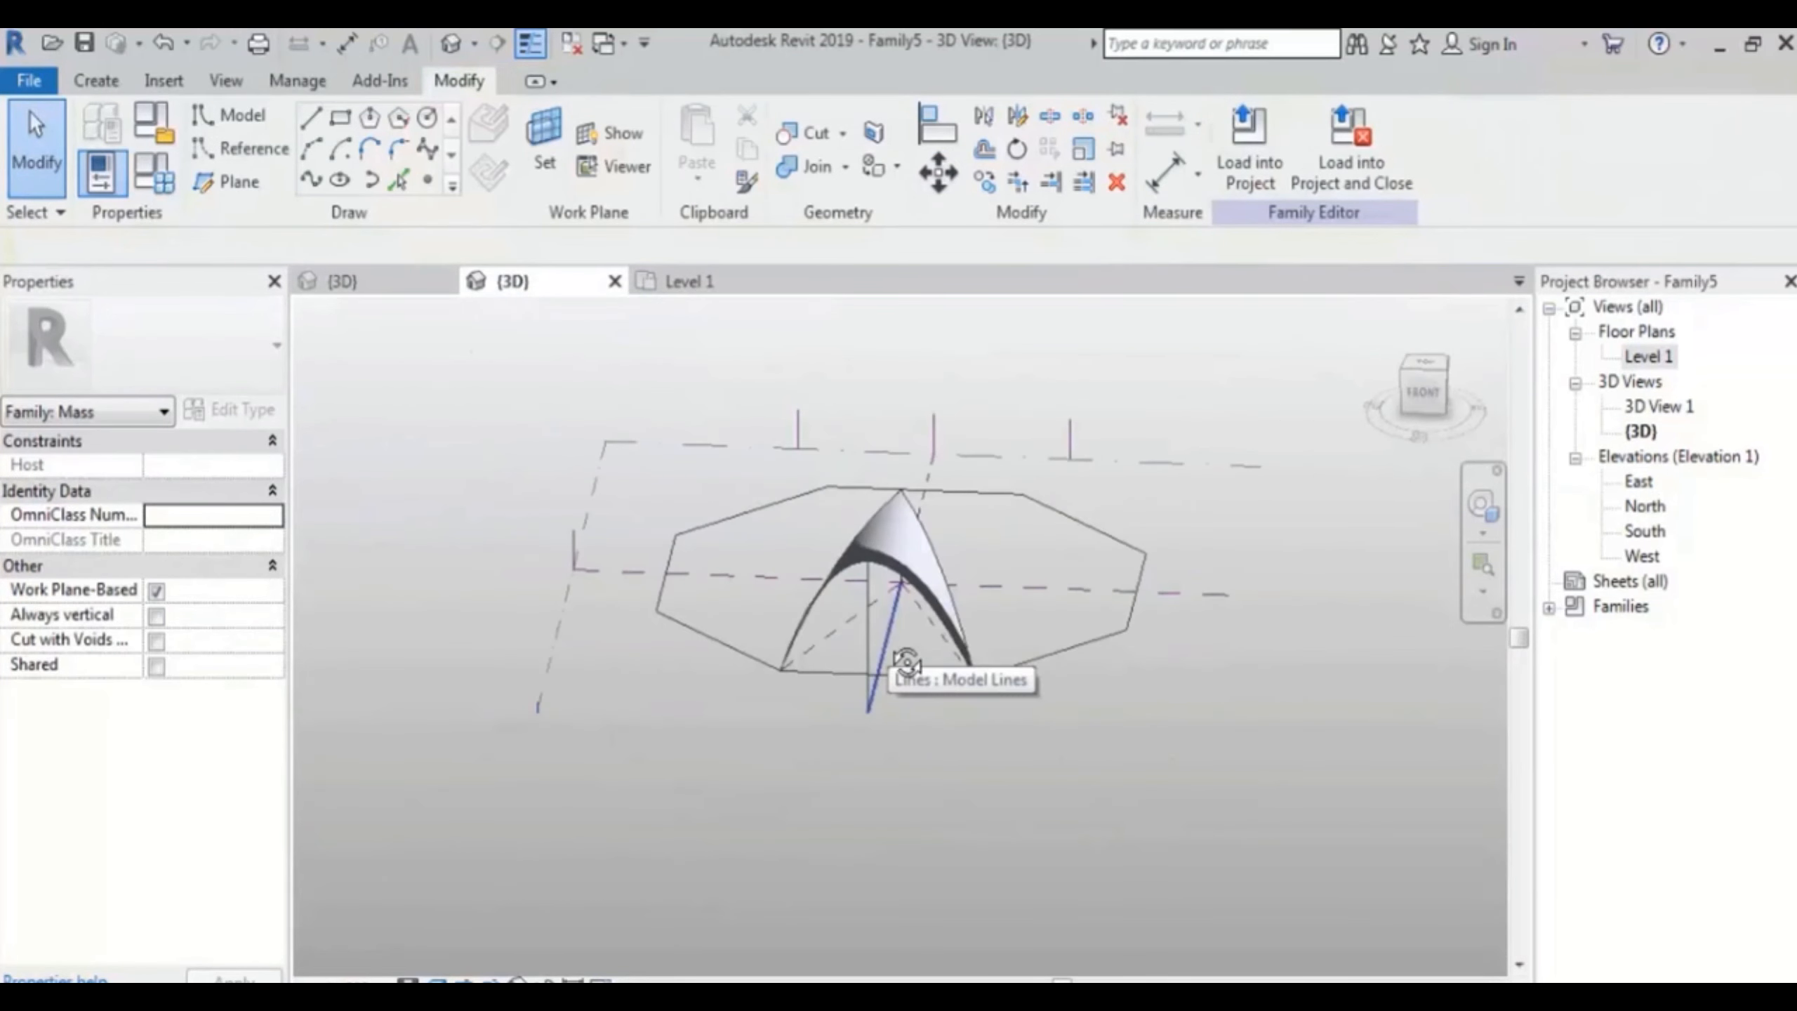
{"action": "middle_click_drag", "start_coordinate": [649, 487], "coordinate": [1055, 650], "text": "shift"}
{"action": "scroll", "coordinate": [766, 636], "scroll_direction": "up", "scroll_amount": 4}
{"action": "middle_click_drag", "start_coordinate": [713, 489], "coordinate": [799, 586], "text": "shift"}
{"action": "middle_click_drag", "start_coordinate": [797, 585], "coordinate": [1113, 418], "text": "shift"}
{"action": "left_click", "coordinate": [1113, 418]}
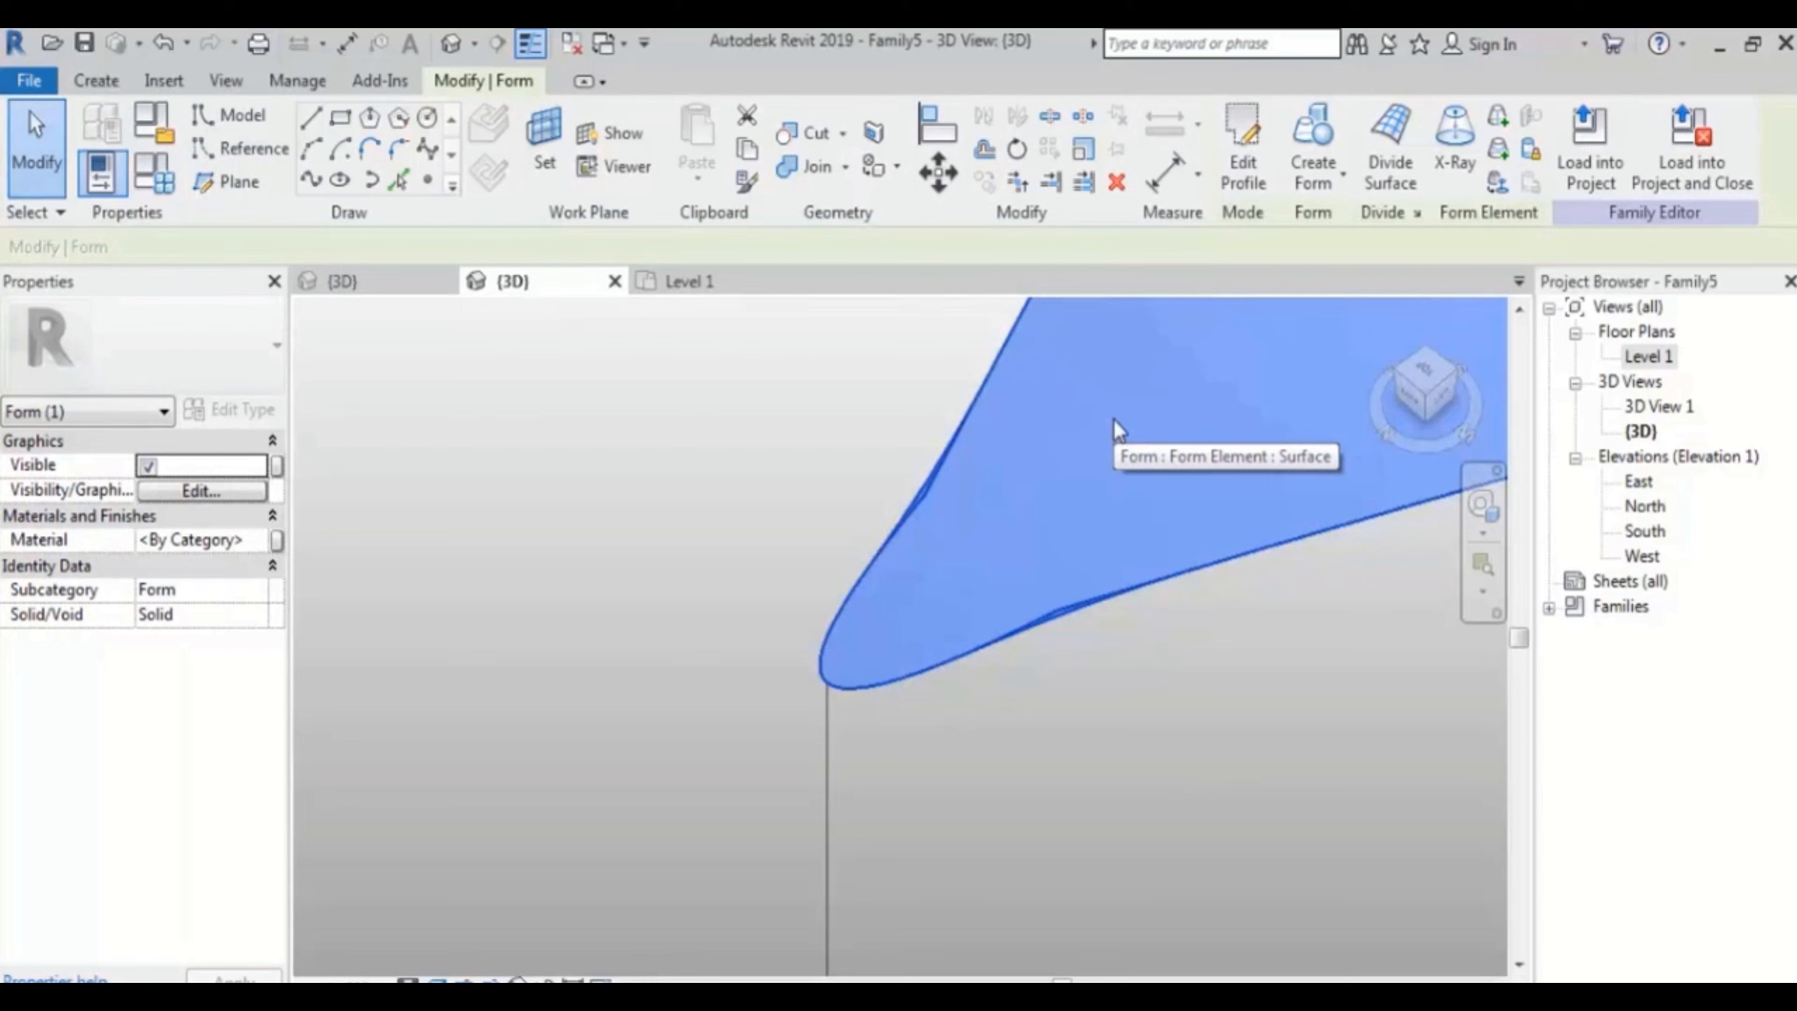
{"action": "left_click", "coordinate": [1253, 178]}
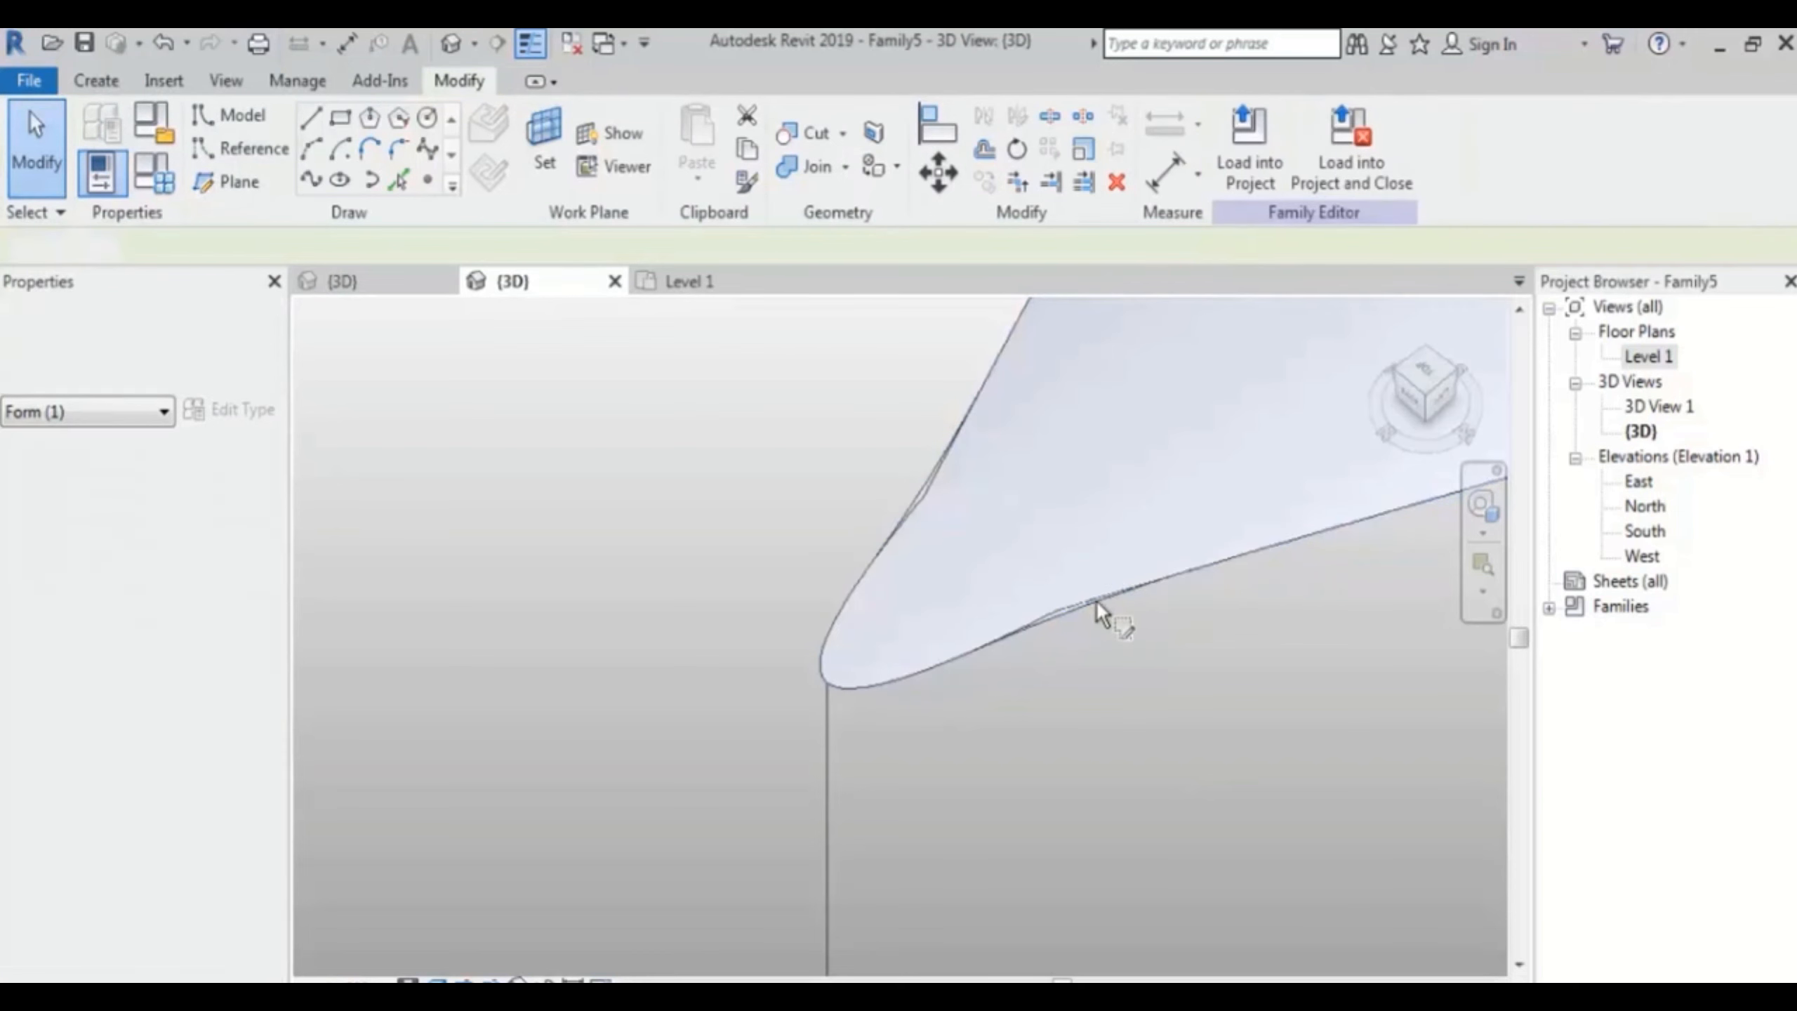
{"action": "left_click", "coordinate": [1095, 600]}
{"action": "left_click_drag", "start_coordinate": [1057, 609], "coordinate": [862, 706]}
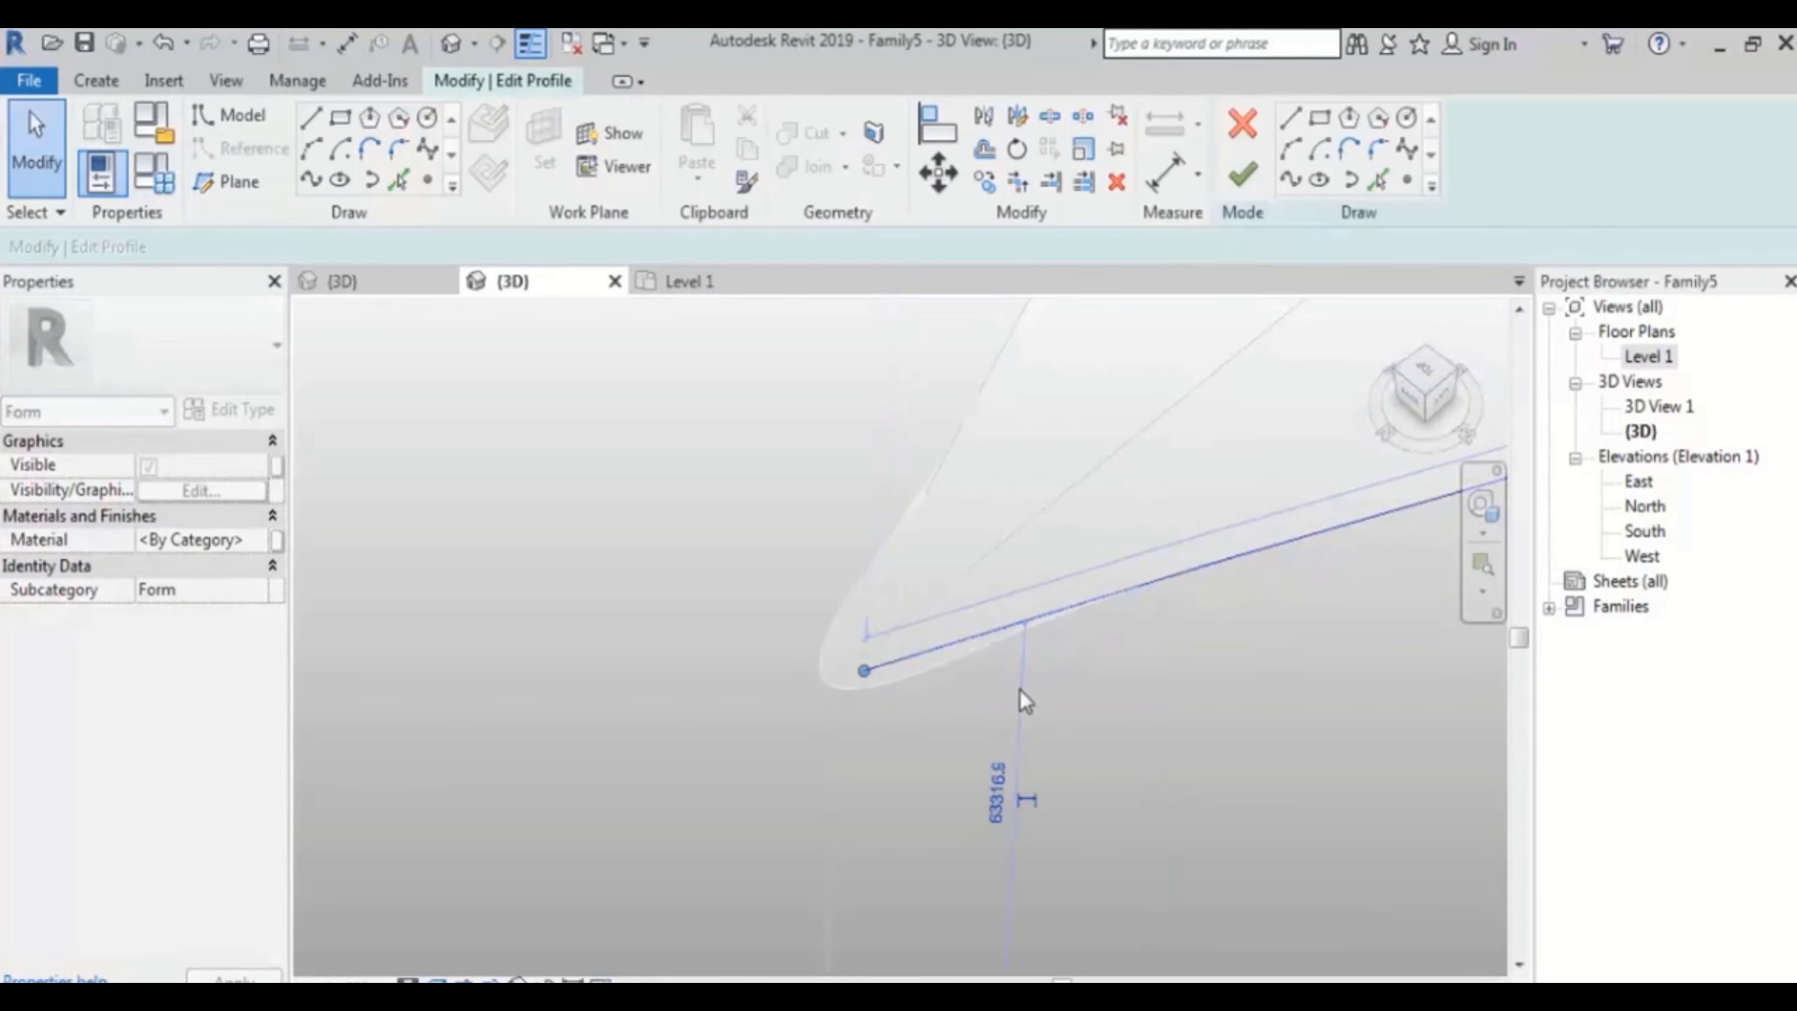
{"action": "left_click", "coordinate": [1242, 173]}
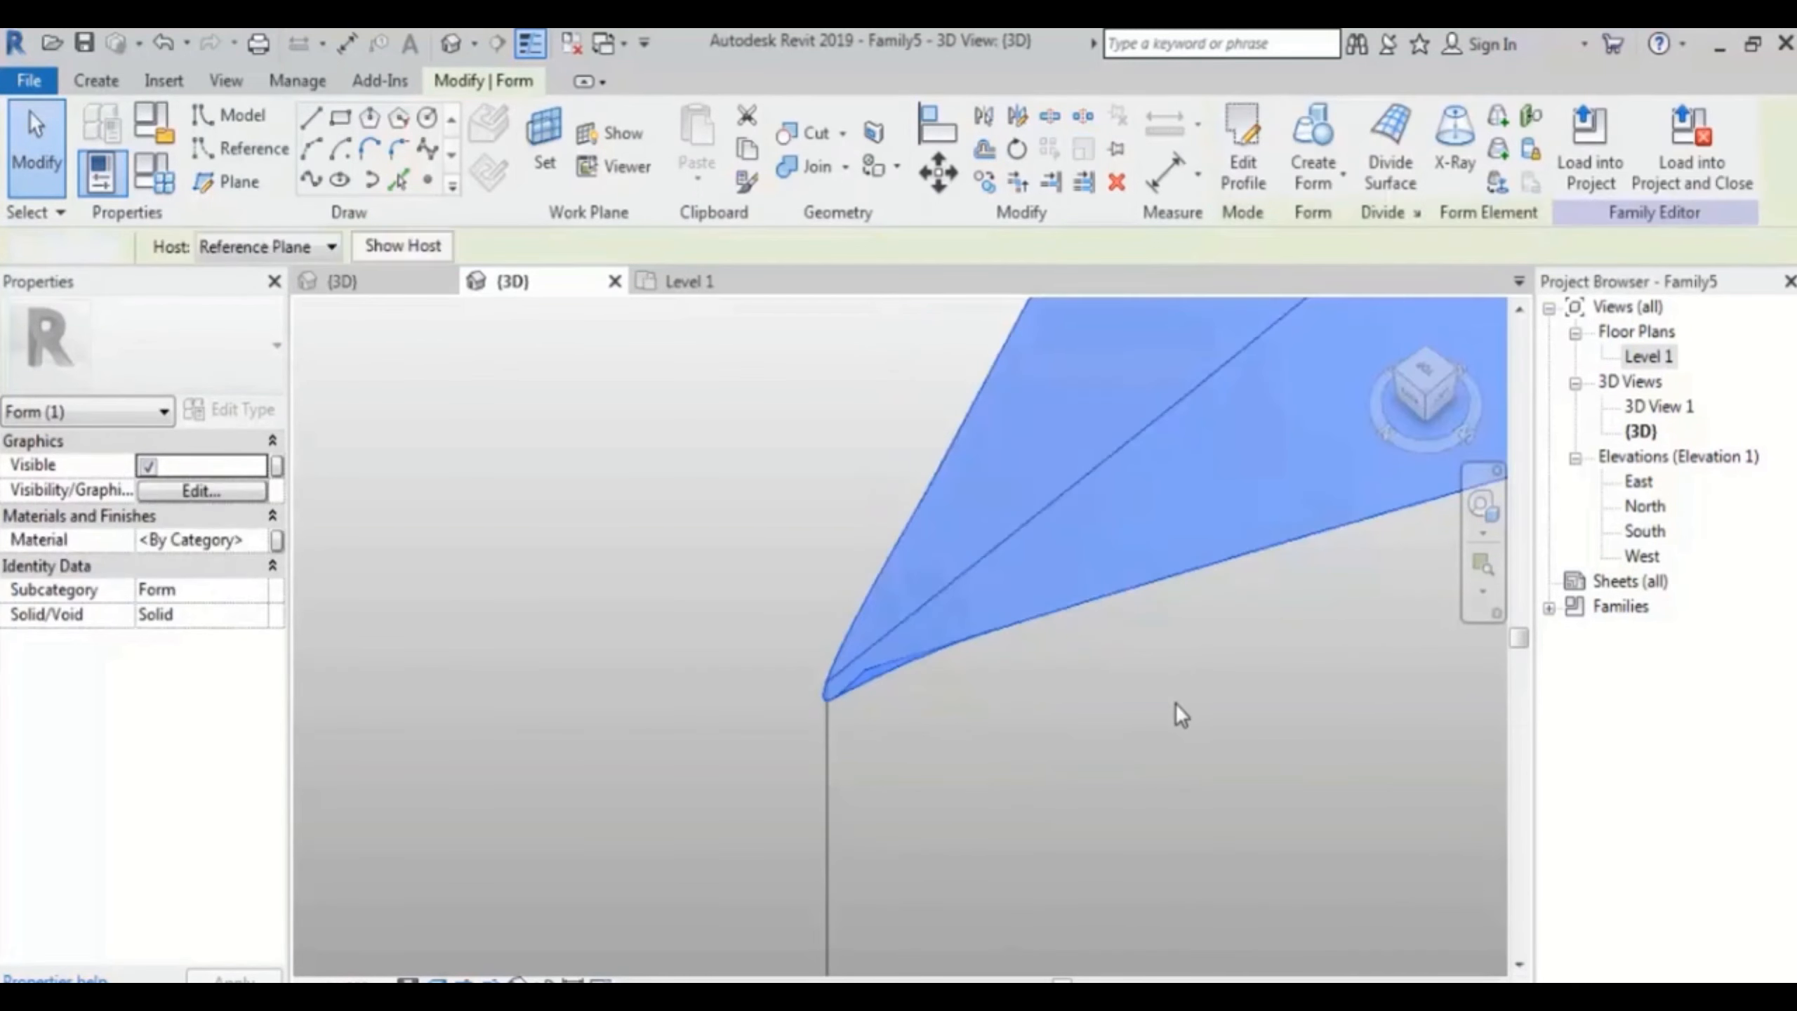
{"action": "left_click", "coordinate": [1175, 715]}
Step: Pull the end of the other diagonal edge's profile arc to the apex, and inspect the corrected shell
{"action": "left_click", "coordinate": [985, 481]}
{"action": "left_click", "coordinate": [1249, 146]}
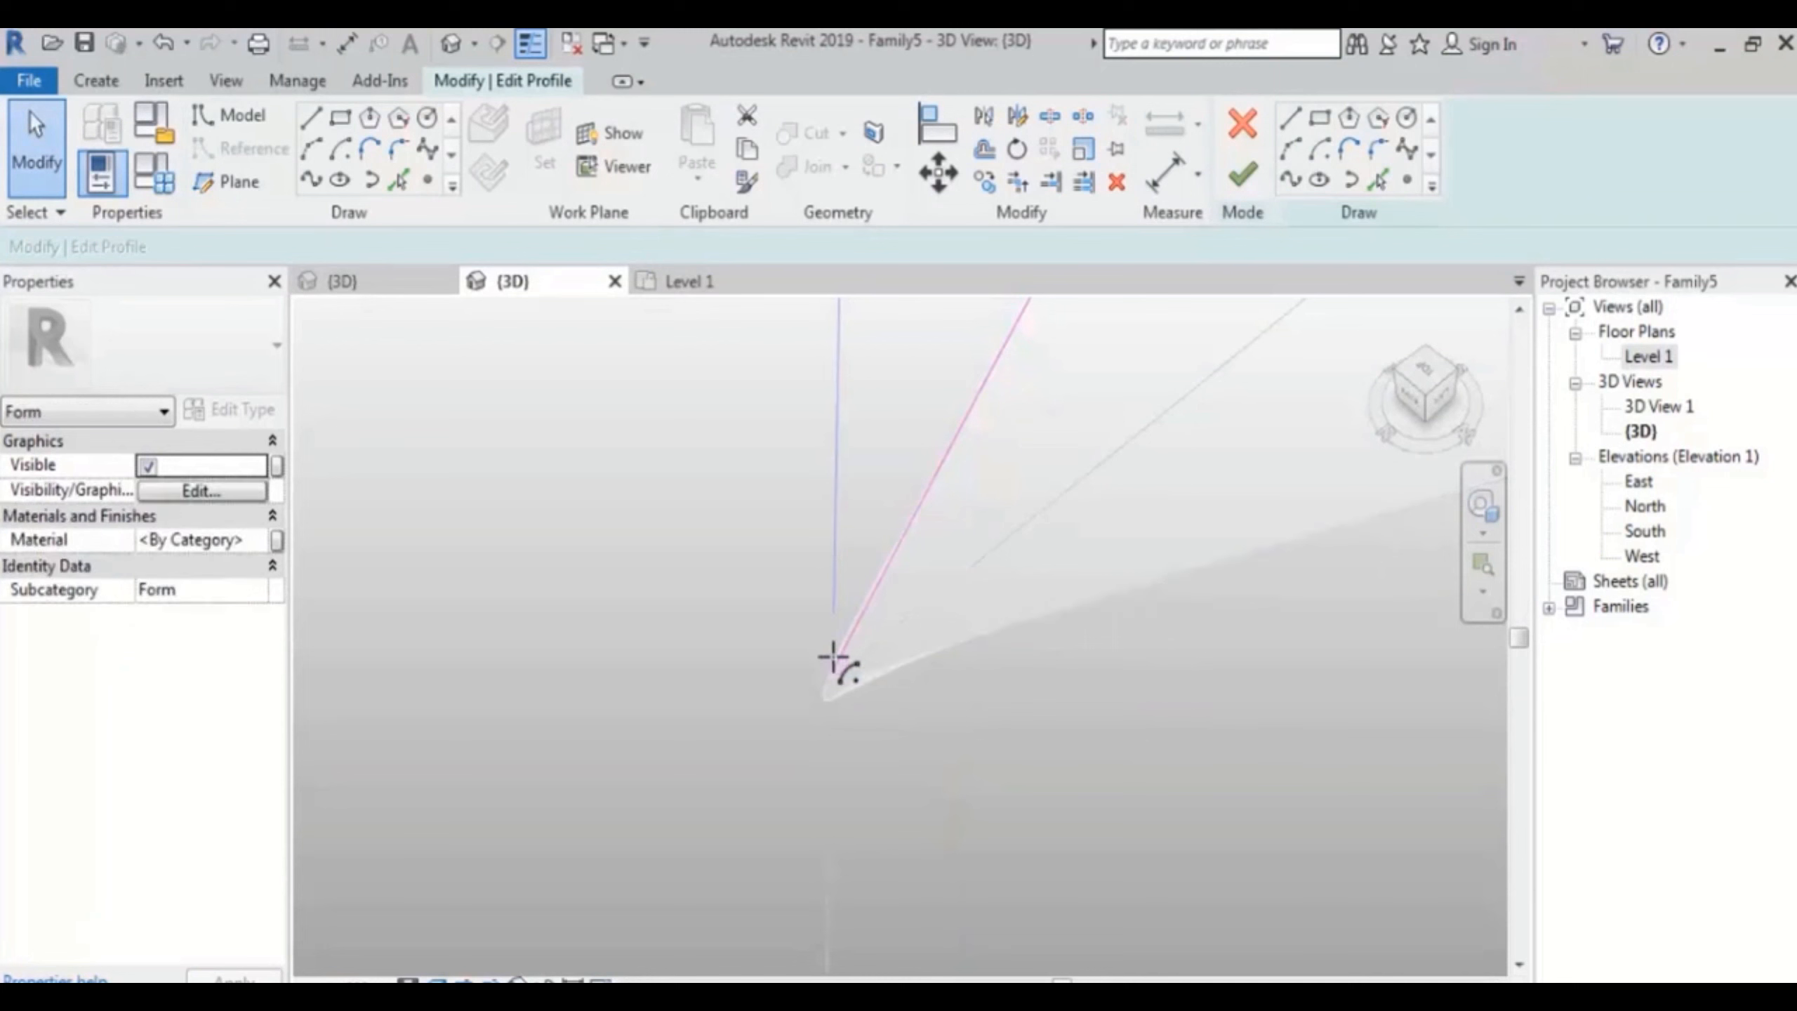
{"action": "left_click_drag", "start_coordinate": [831, 658], "coordinate": [831, 670]}
{"action": "left_click", "coordinate": [1077, 758]}
{"action": "left_click", "coordinate": [1239, 181]}
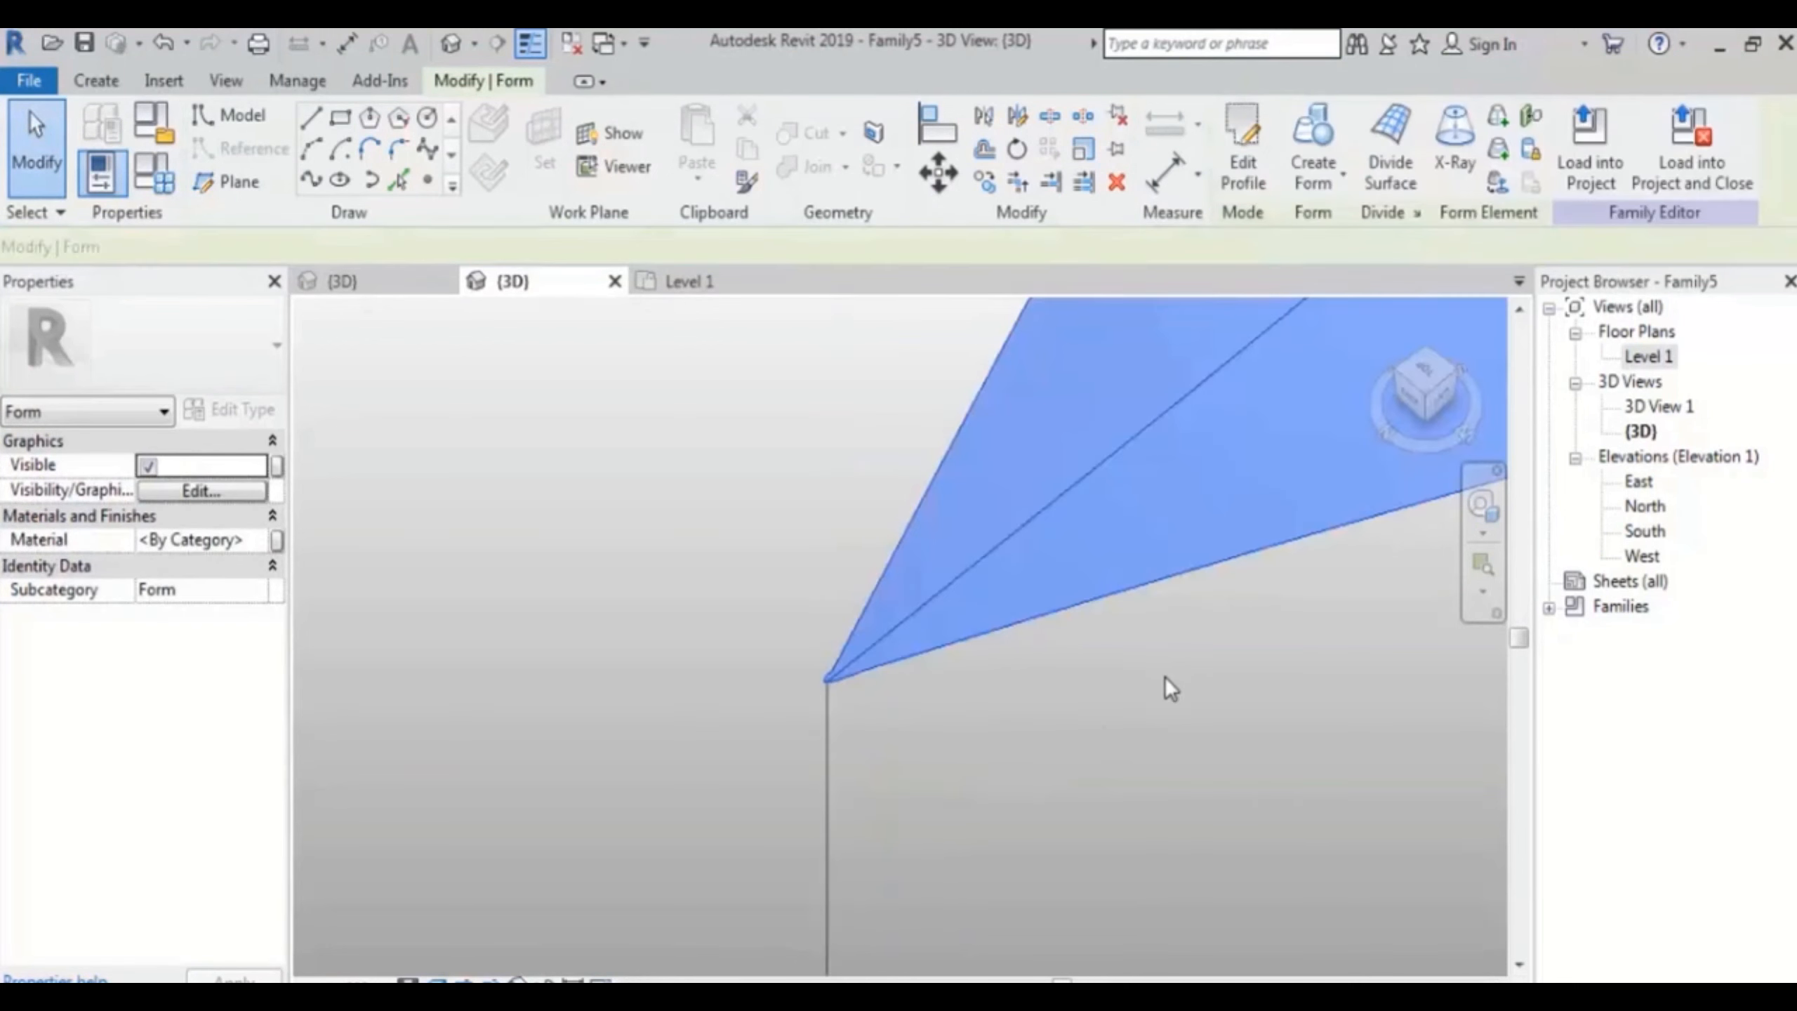
{"action": "left_click", "coordinate": [930, 707]}
{"action": "scroll", "coordinate": [848, 683], "scroll_direction": "down", "scroll_amount": 8}
{"action": "middle_click_drag", "start_coordinate": [1231, 697], "coordinate": [951, 639], "text": "shift"}
{"action": "scroll", "coordinate": [890, 699], "scroll_direction": "up", "scroll_amount": 5}
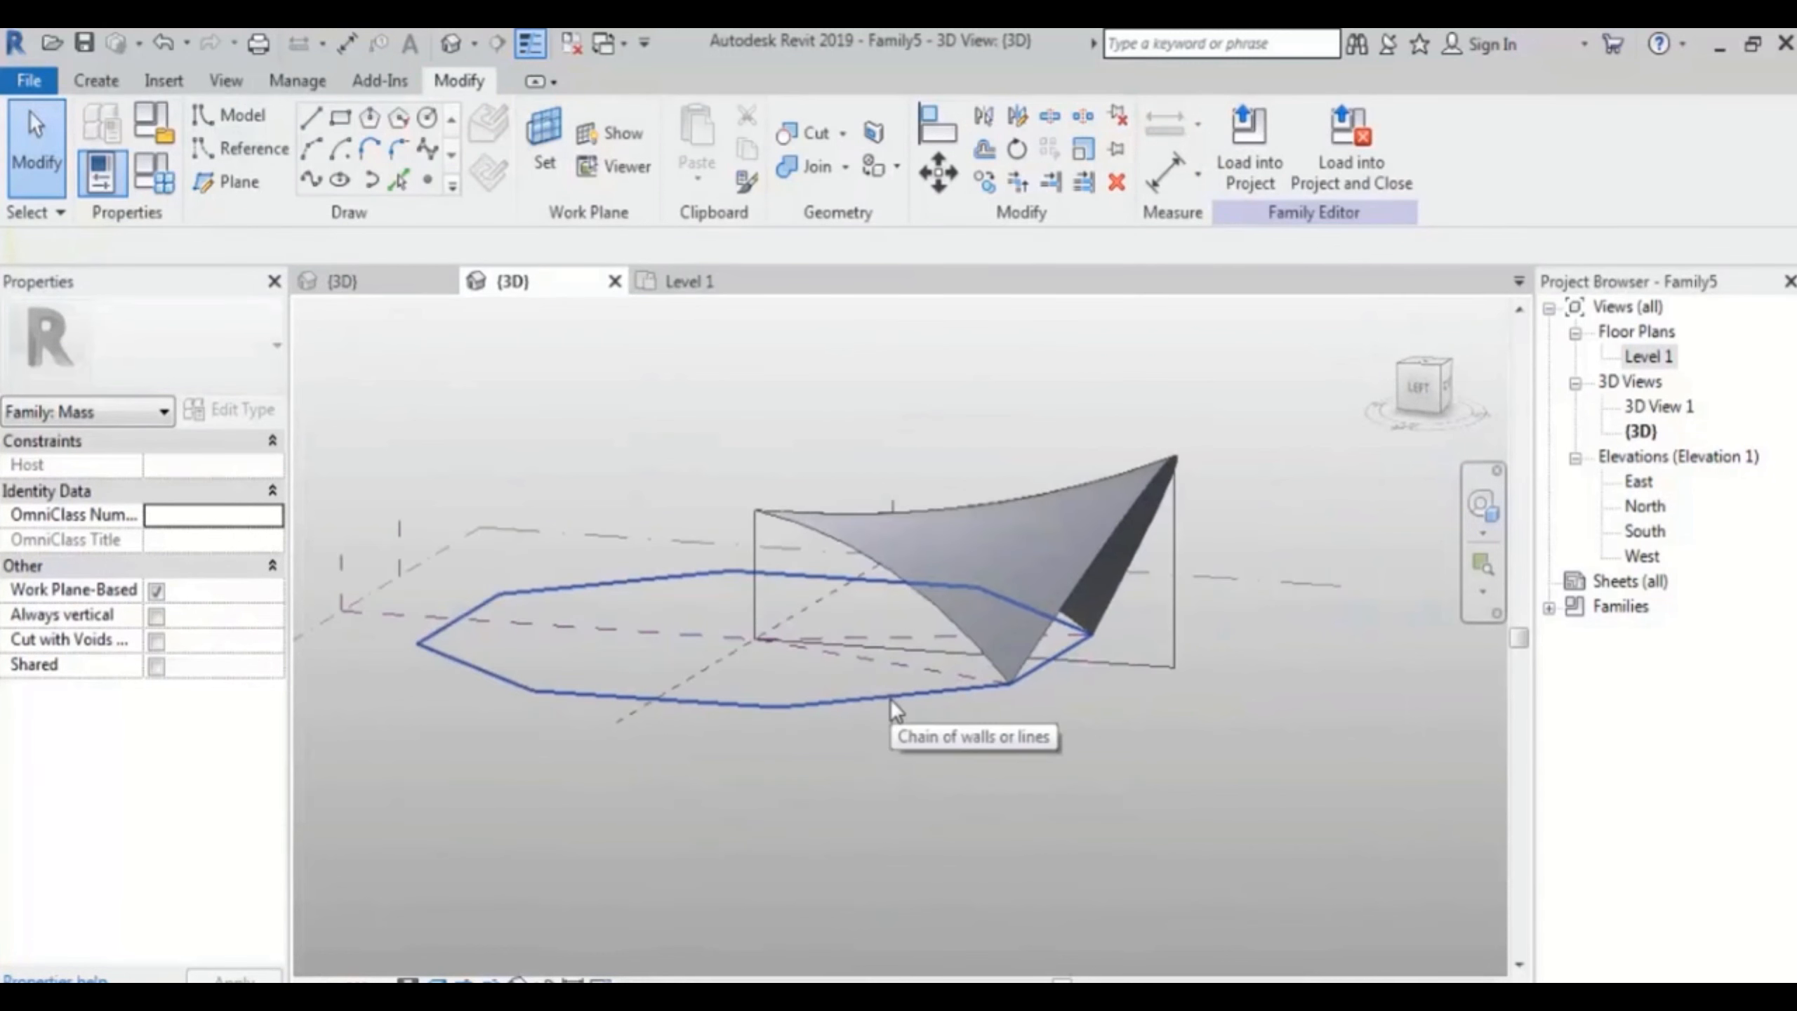
{"action": "middle_click_drag", "start_coordinate": [890, 699], "coordinate": [990, 736], "text": "shift"}
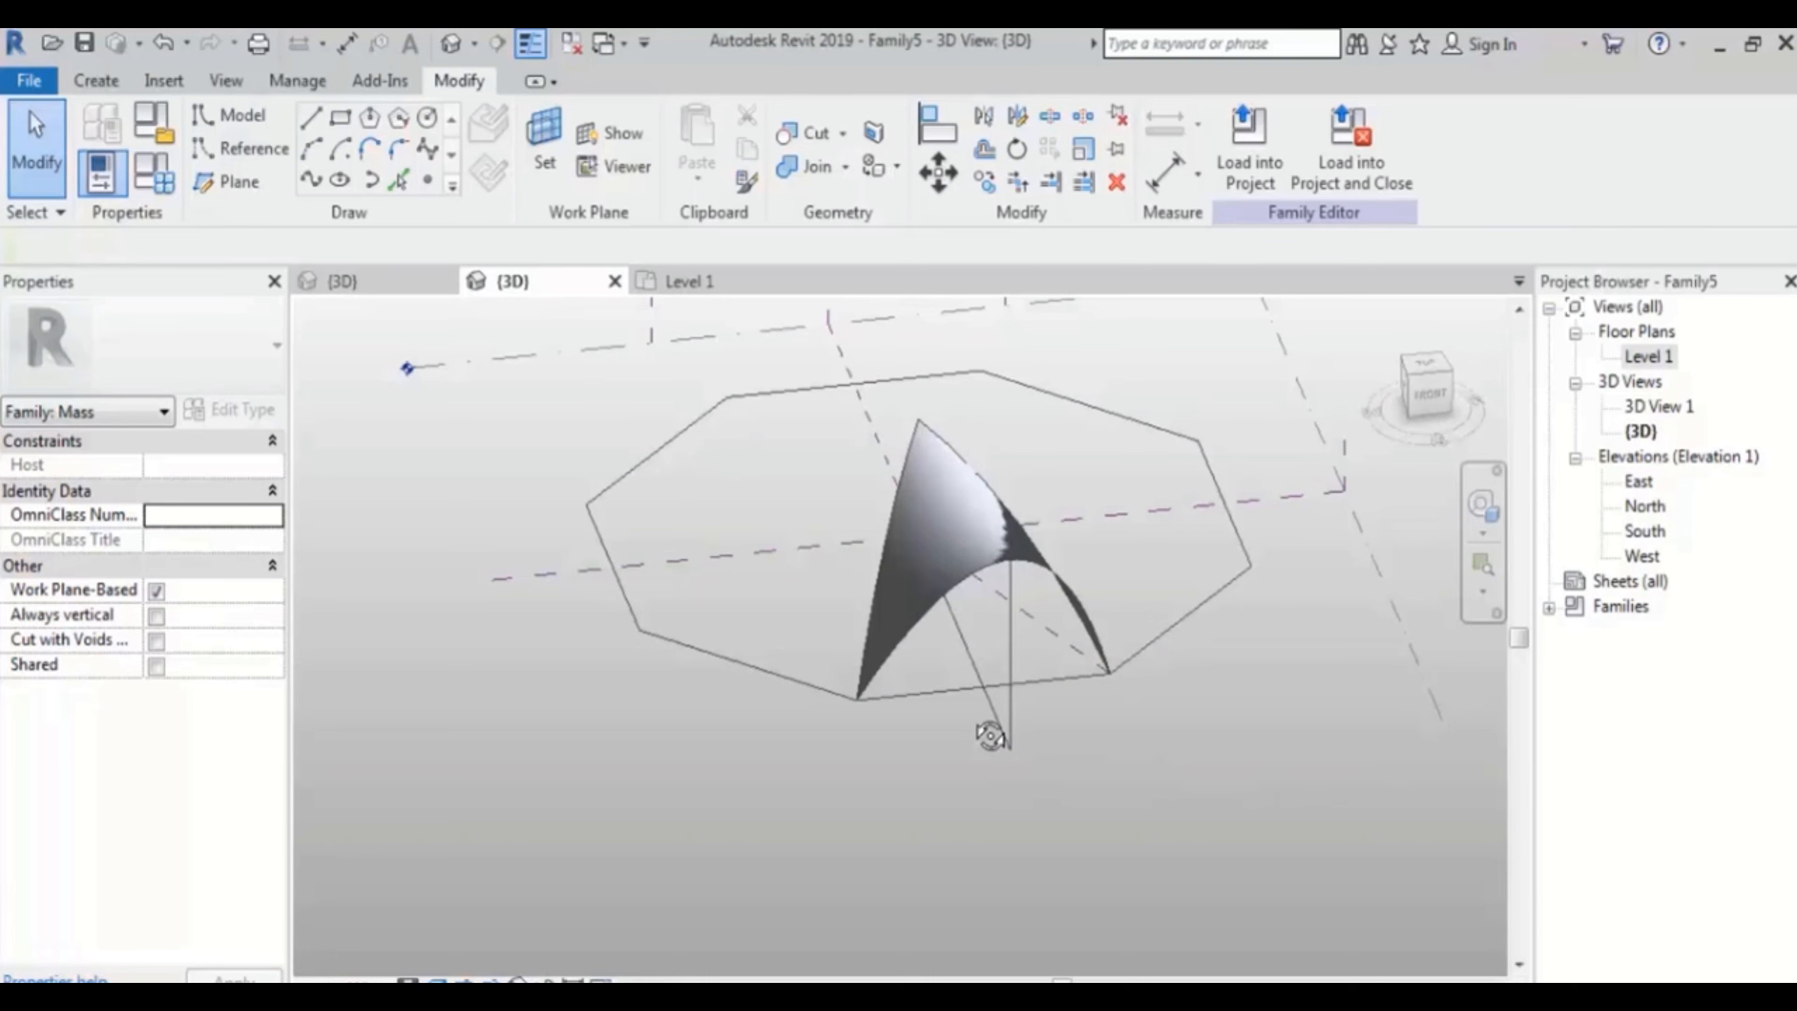
Step: In the Level 1 plan, mirror the shell form about its southeast diagonal edge to add the adjacent segment
{"action": "double_click", "coordinate": [1648, 357]}
{"action": "scroll", "coordinate": [1125, 704], "scroll_direction": "down", "scroll_amount": 4}
{"action": "scroll", "coordinate": [1167, 722], "scroll_direction": "up", "scroll_amount": 2}
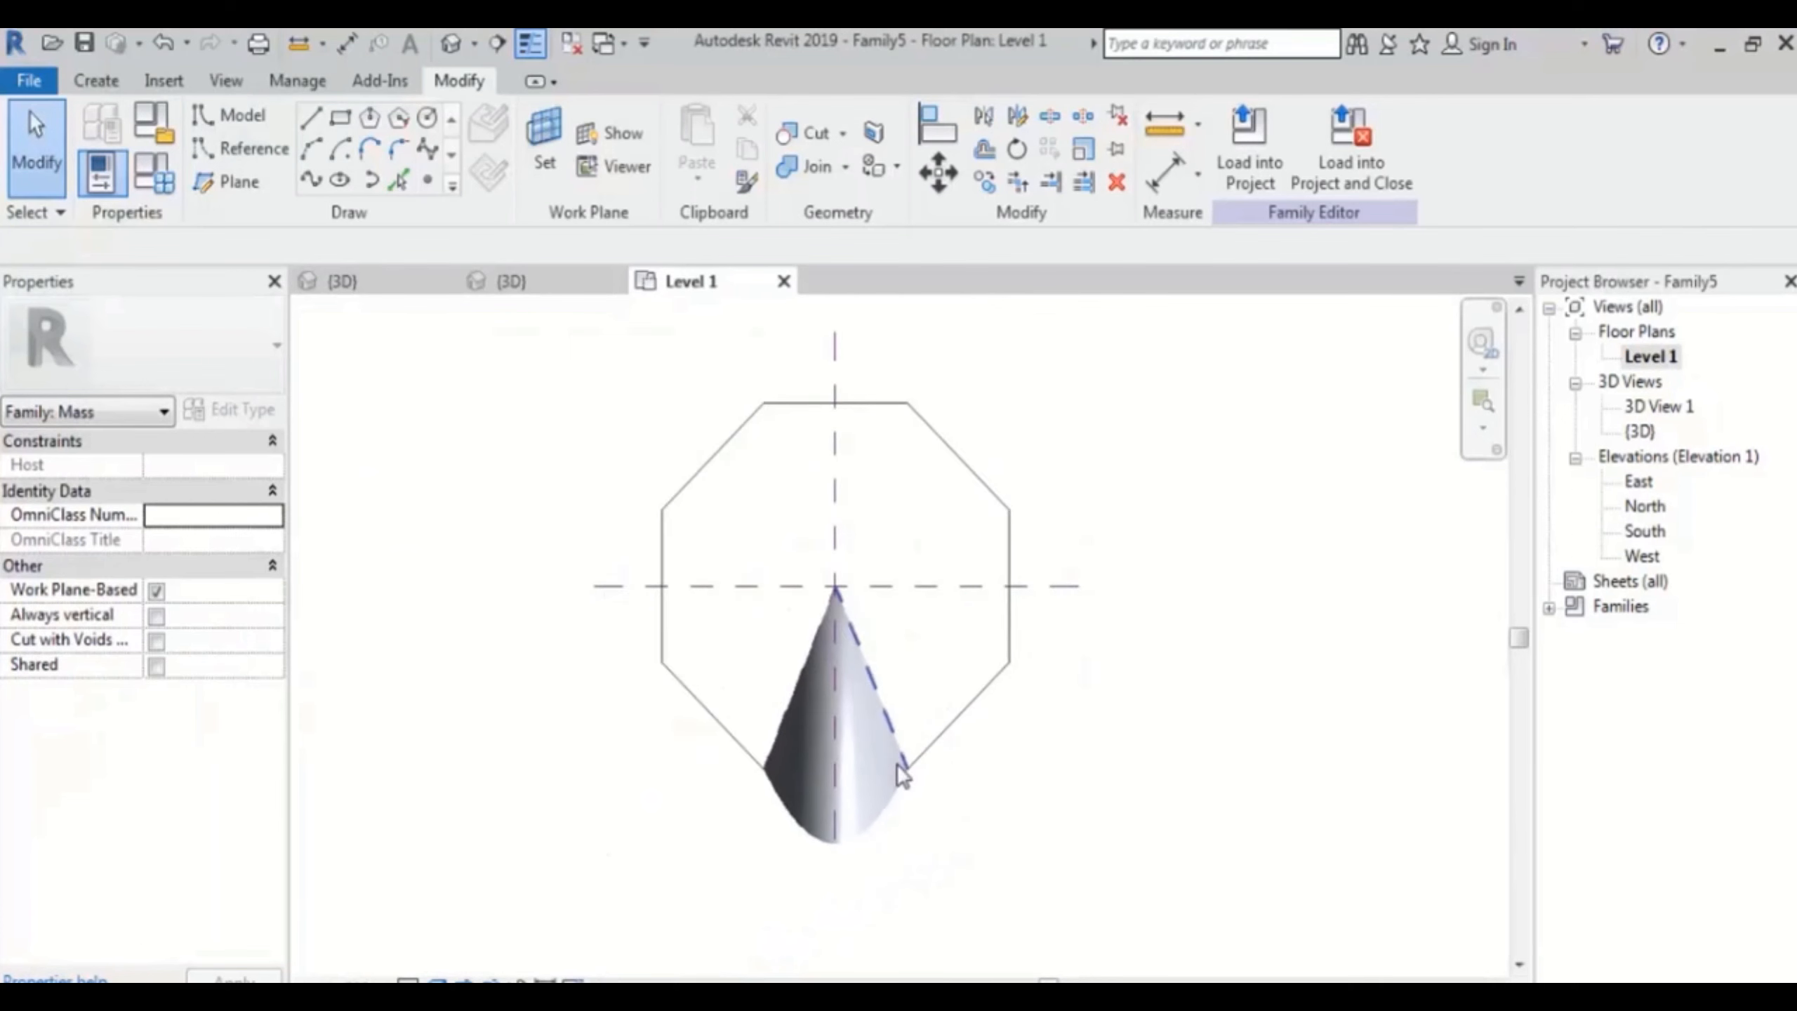
{"action": "scroll", "coordinate": [877, 743], "scroll_direction": "up", "scroll_amount": 2}
{"action": "left_click", "coordinate": [867, 726]}
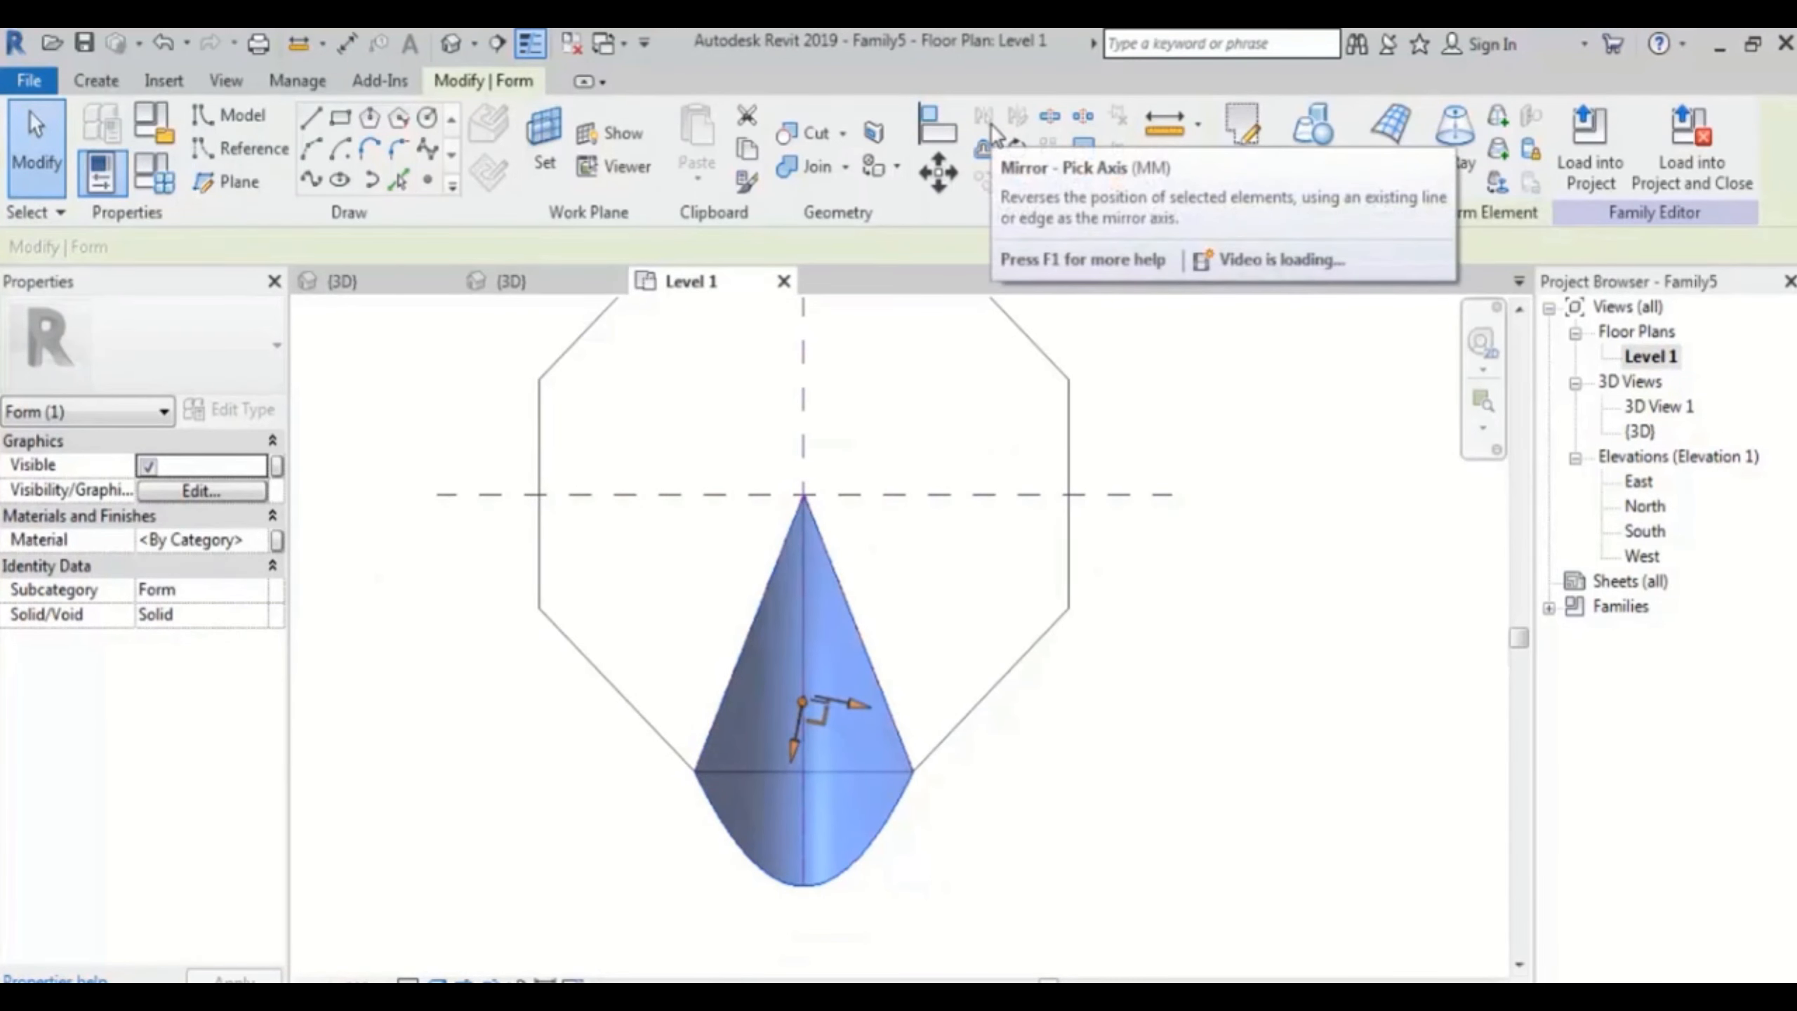
{"action": "left_click", "coordinate": [835, 667]}
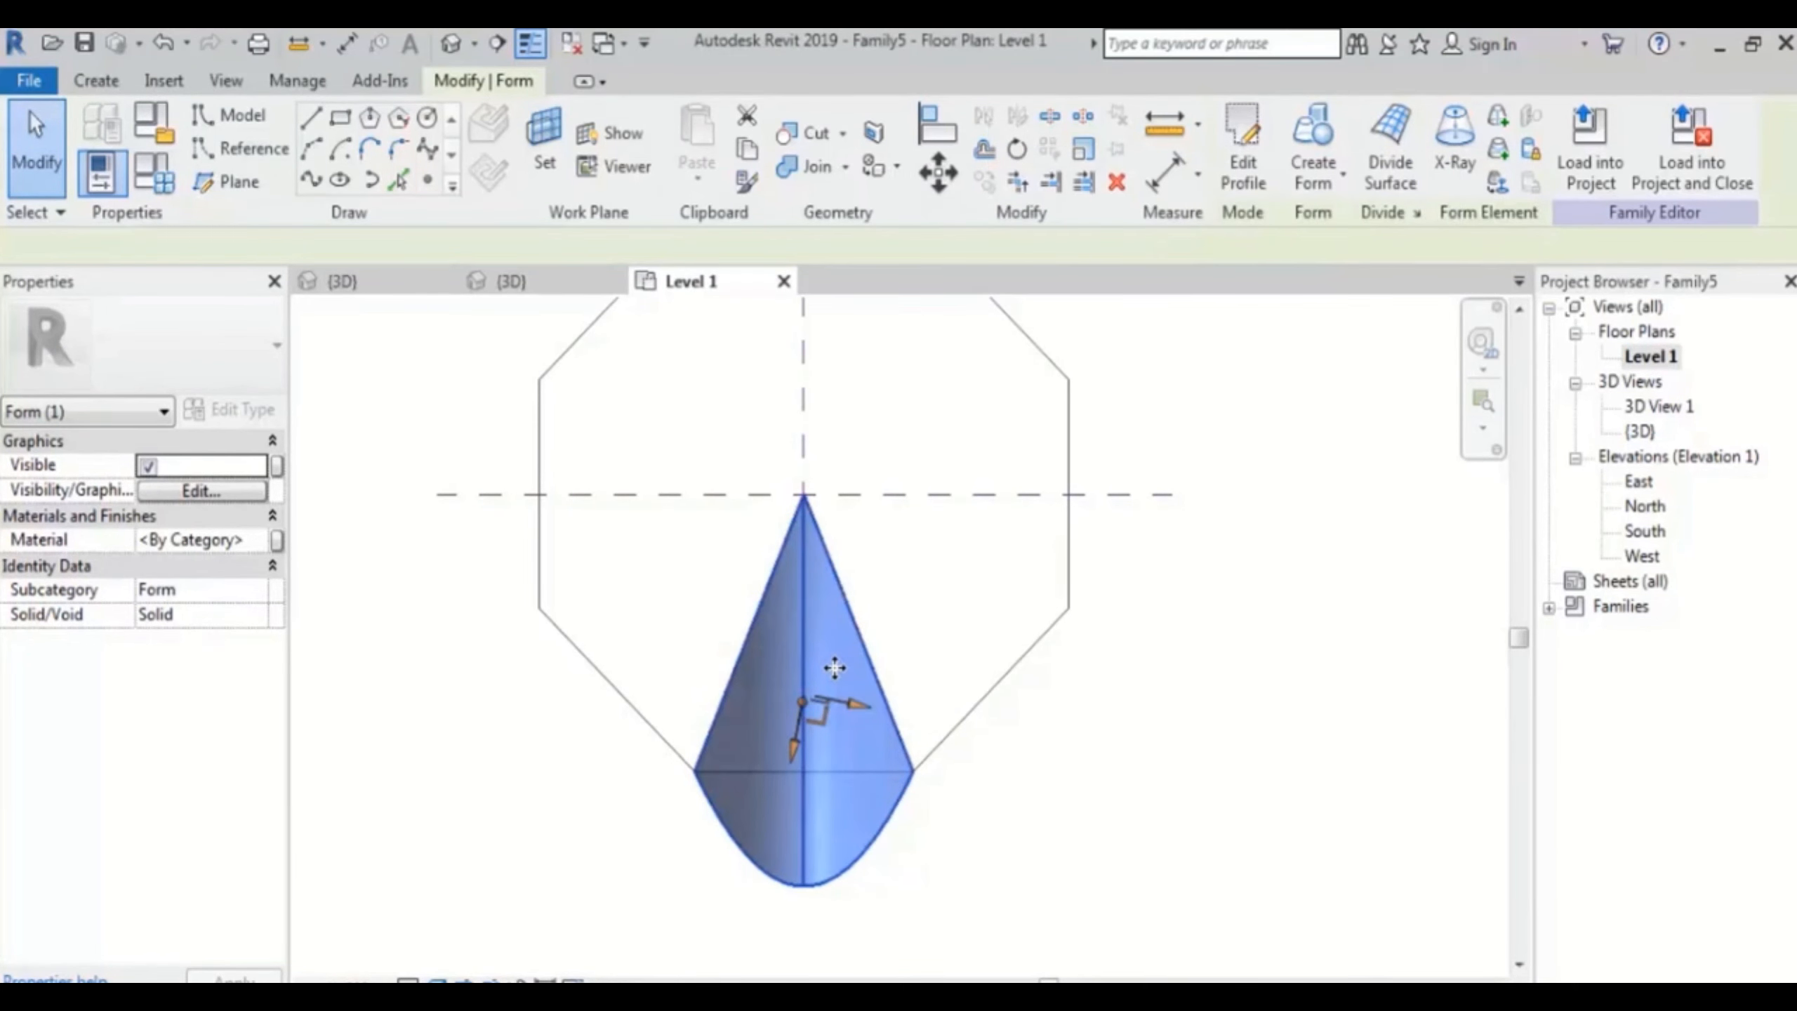
{"action": "left_click", "coordinate": [983, 115]}
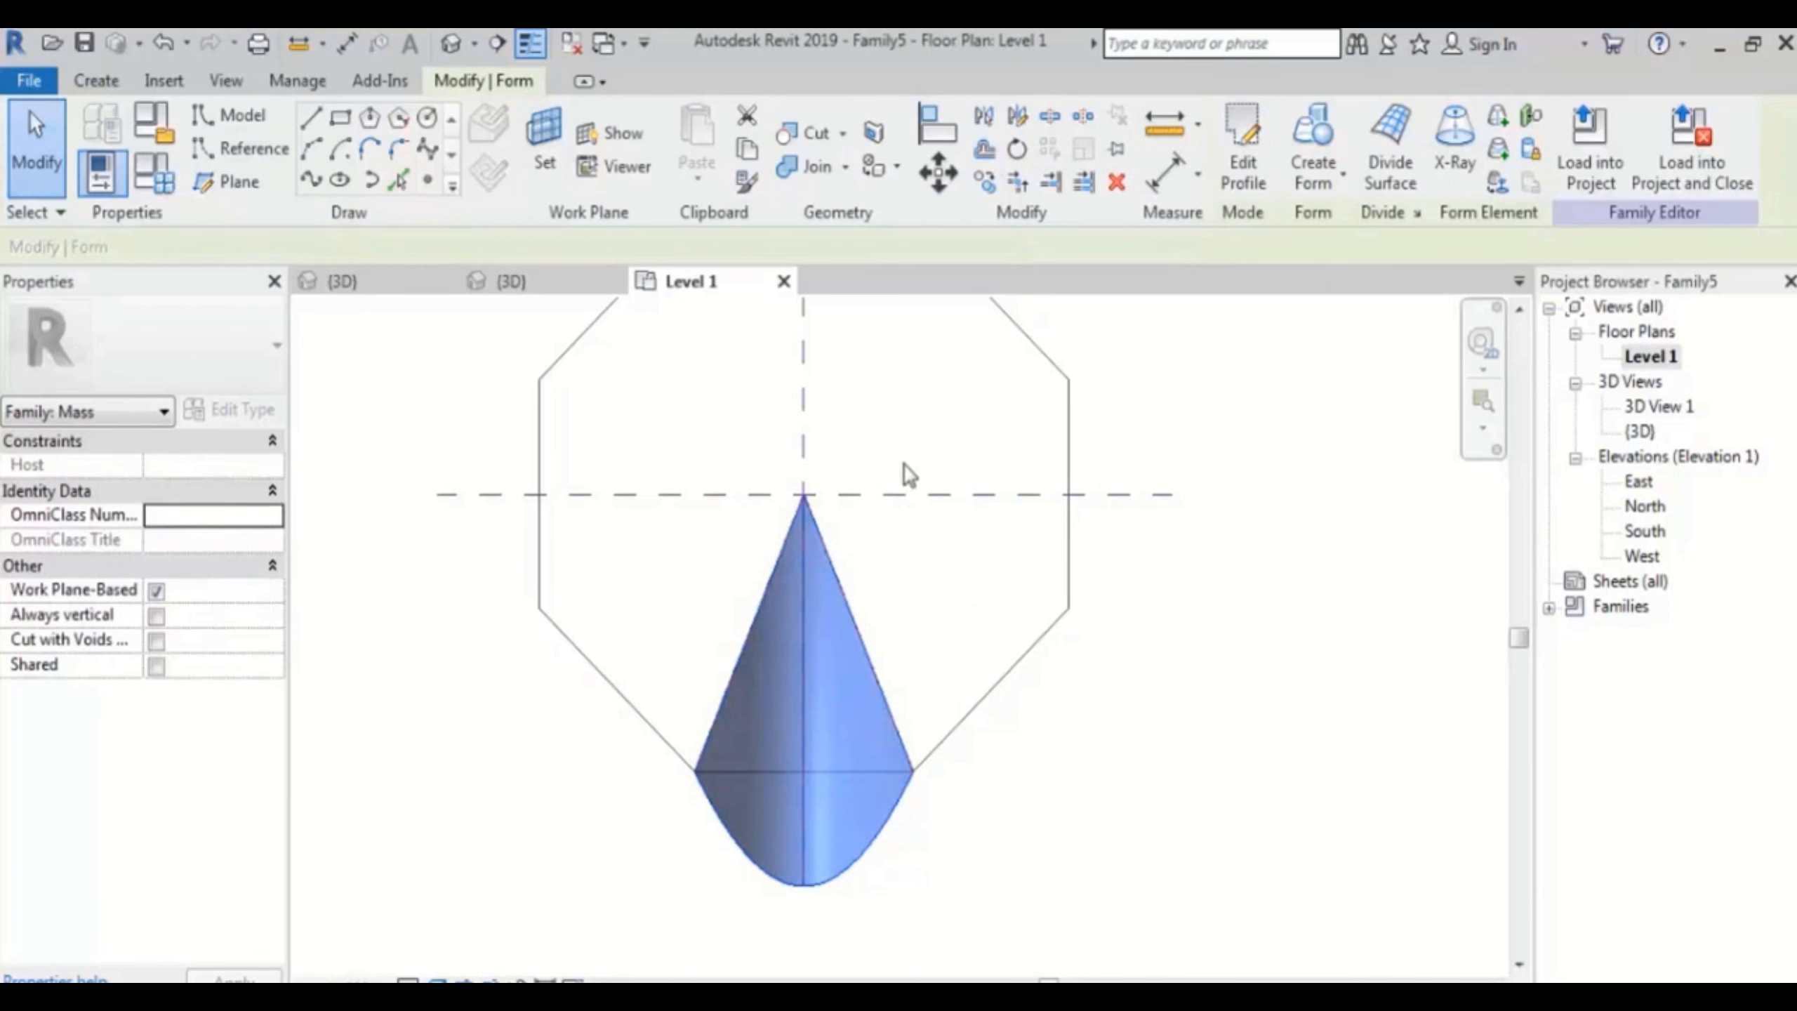
{"action": "left_click", "coordinate": [1214, 746]}
Step: Select both shell segments, filtering the selection to the Form category, and mirror them about the southwest diagonal edge
{"action": "left_click_drag", "start_coordinate": [603, 922], "coordinate": [1200, 439]}
{"action": "left_click", "coordinate": [1353, 175]}
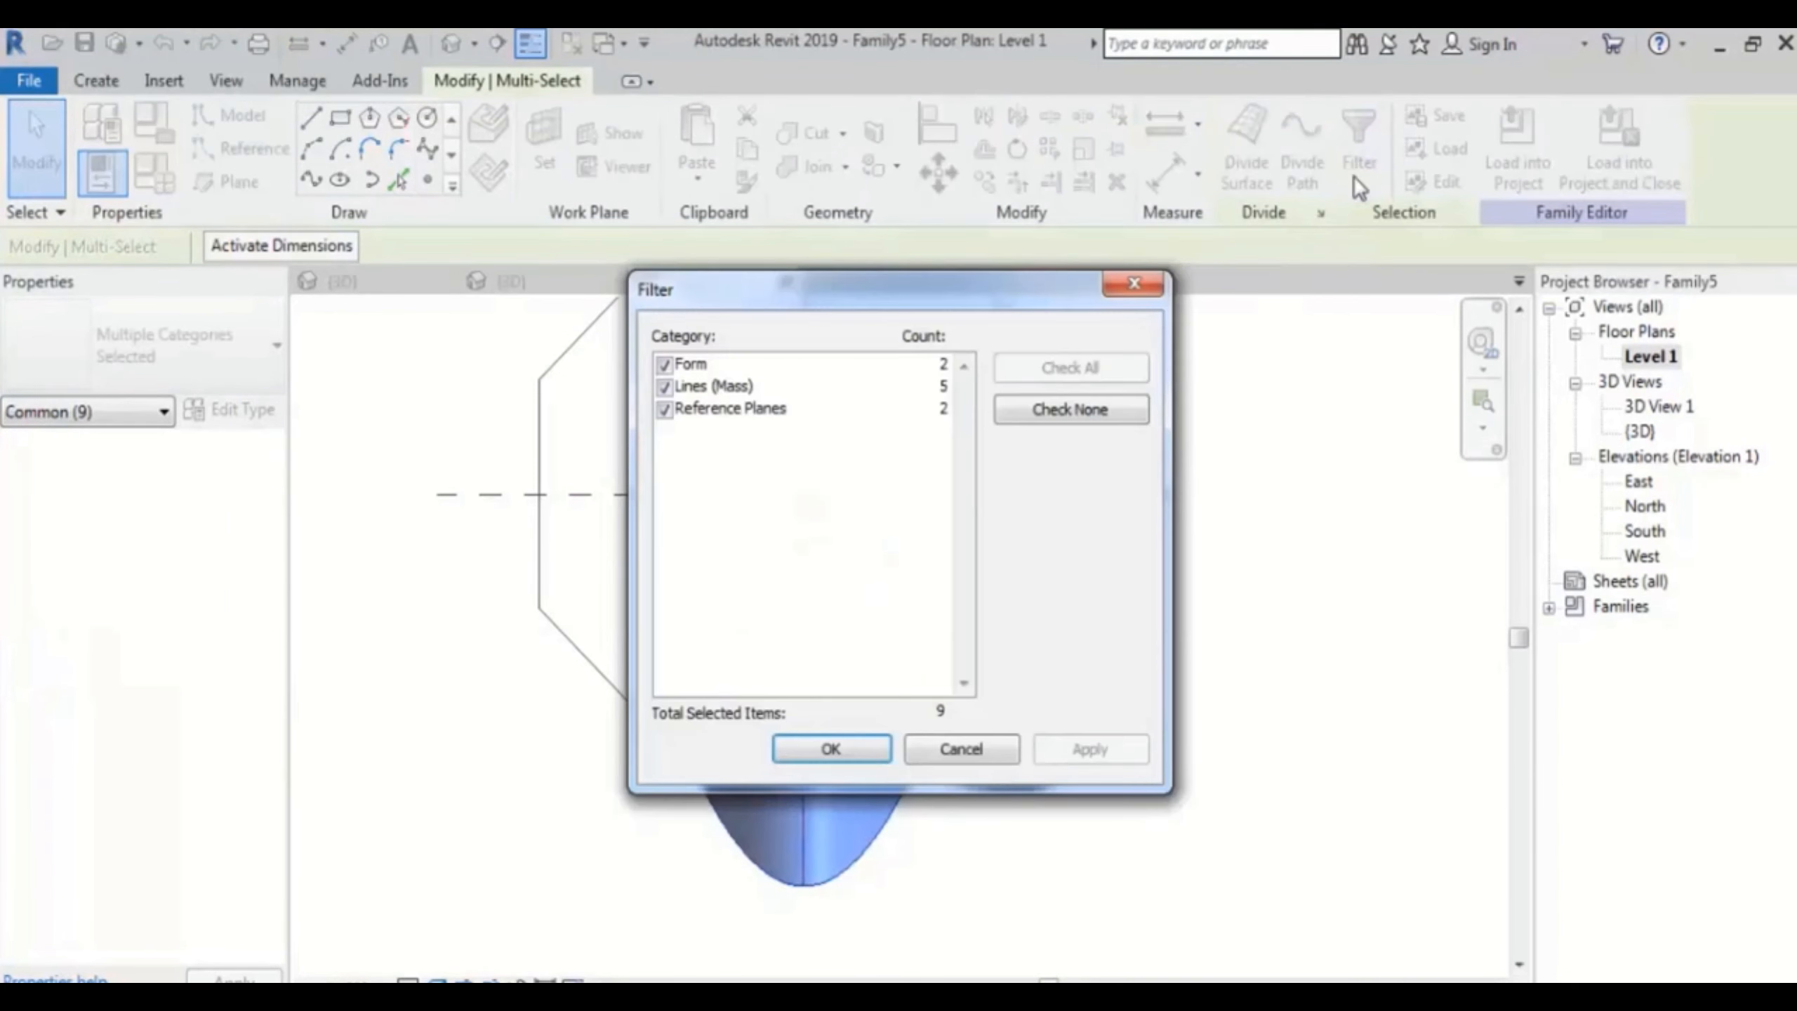
{"action": "left_click", "coordinate": [1110, 409]}
{"action": "left_click", "coordinate": [663, 364]}
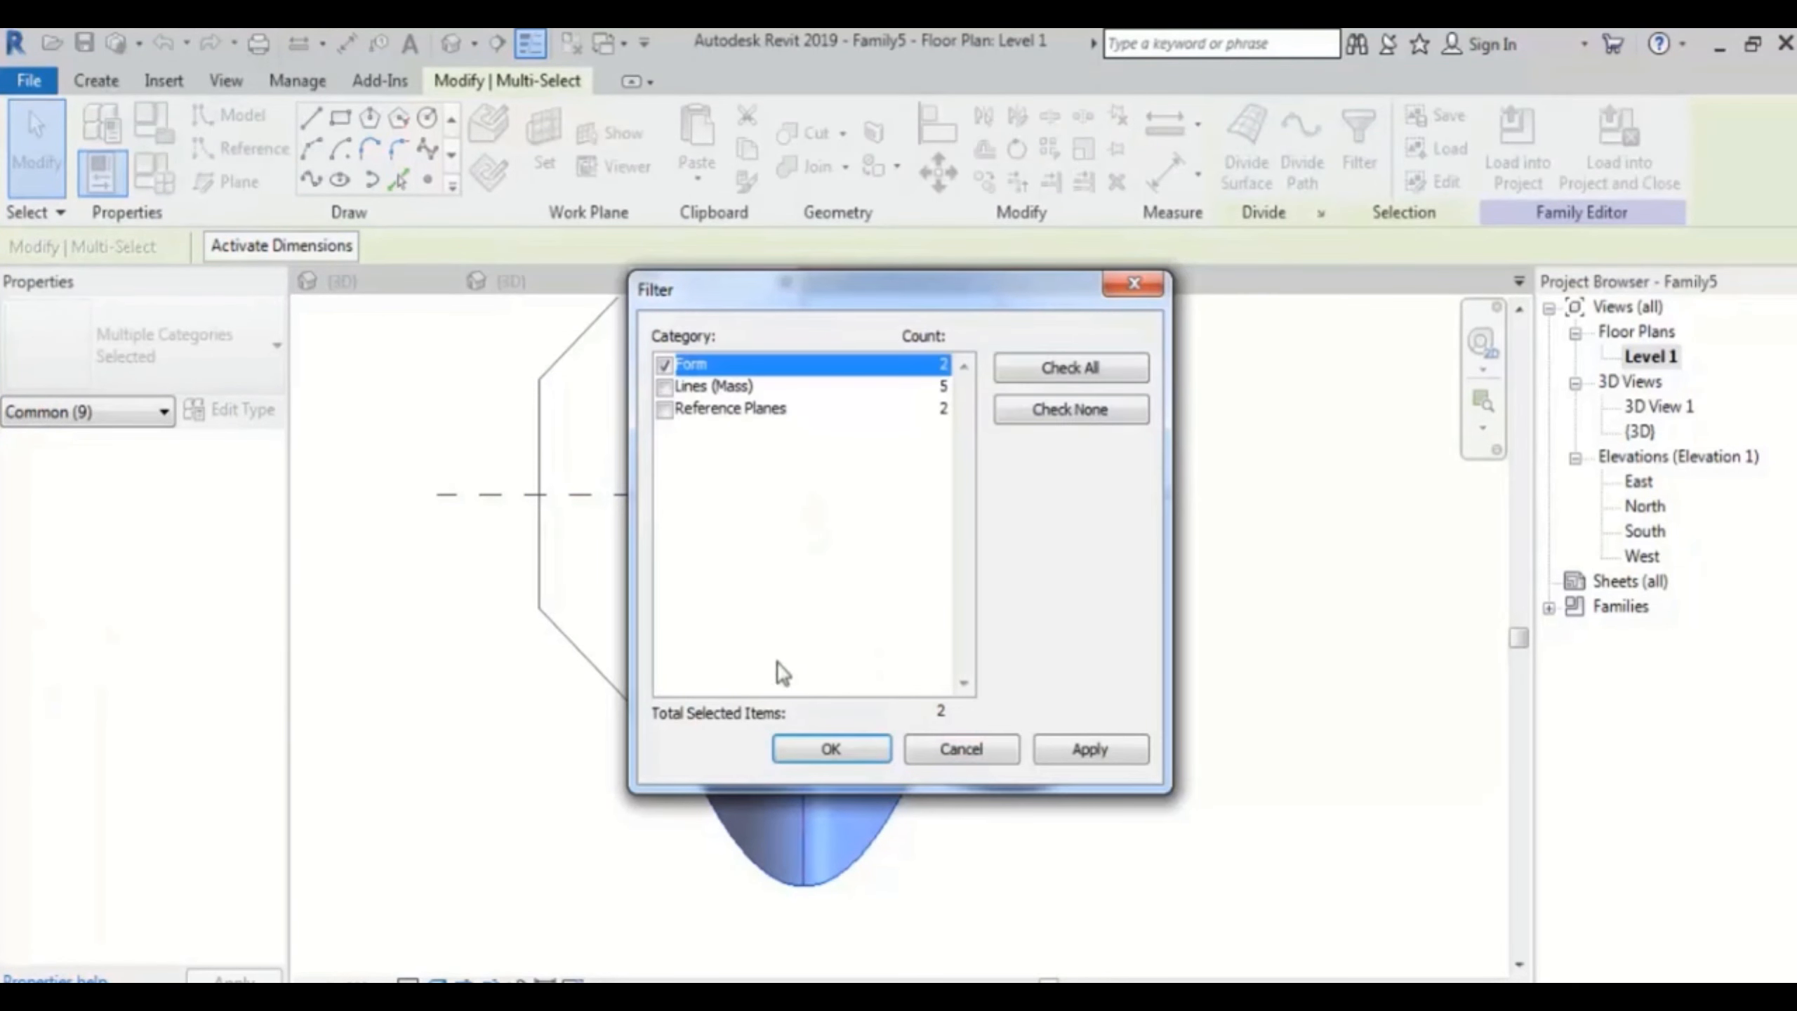
{"action": "left_click", "coordinate": [828, 749]}
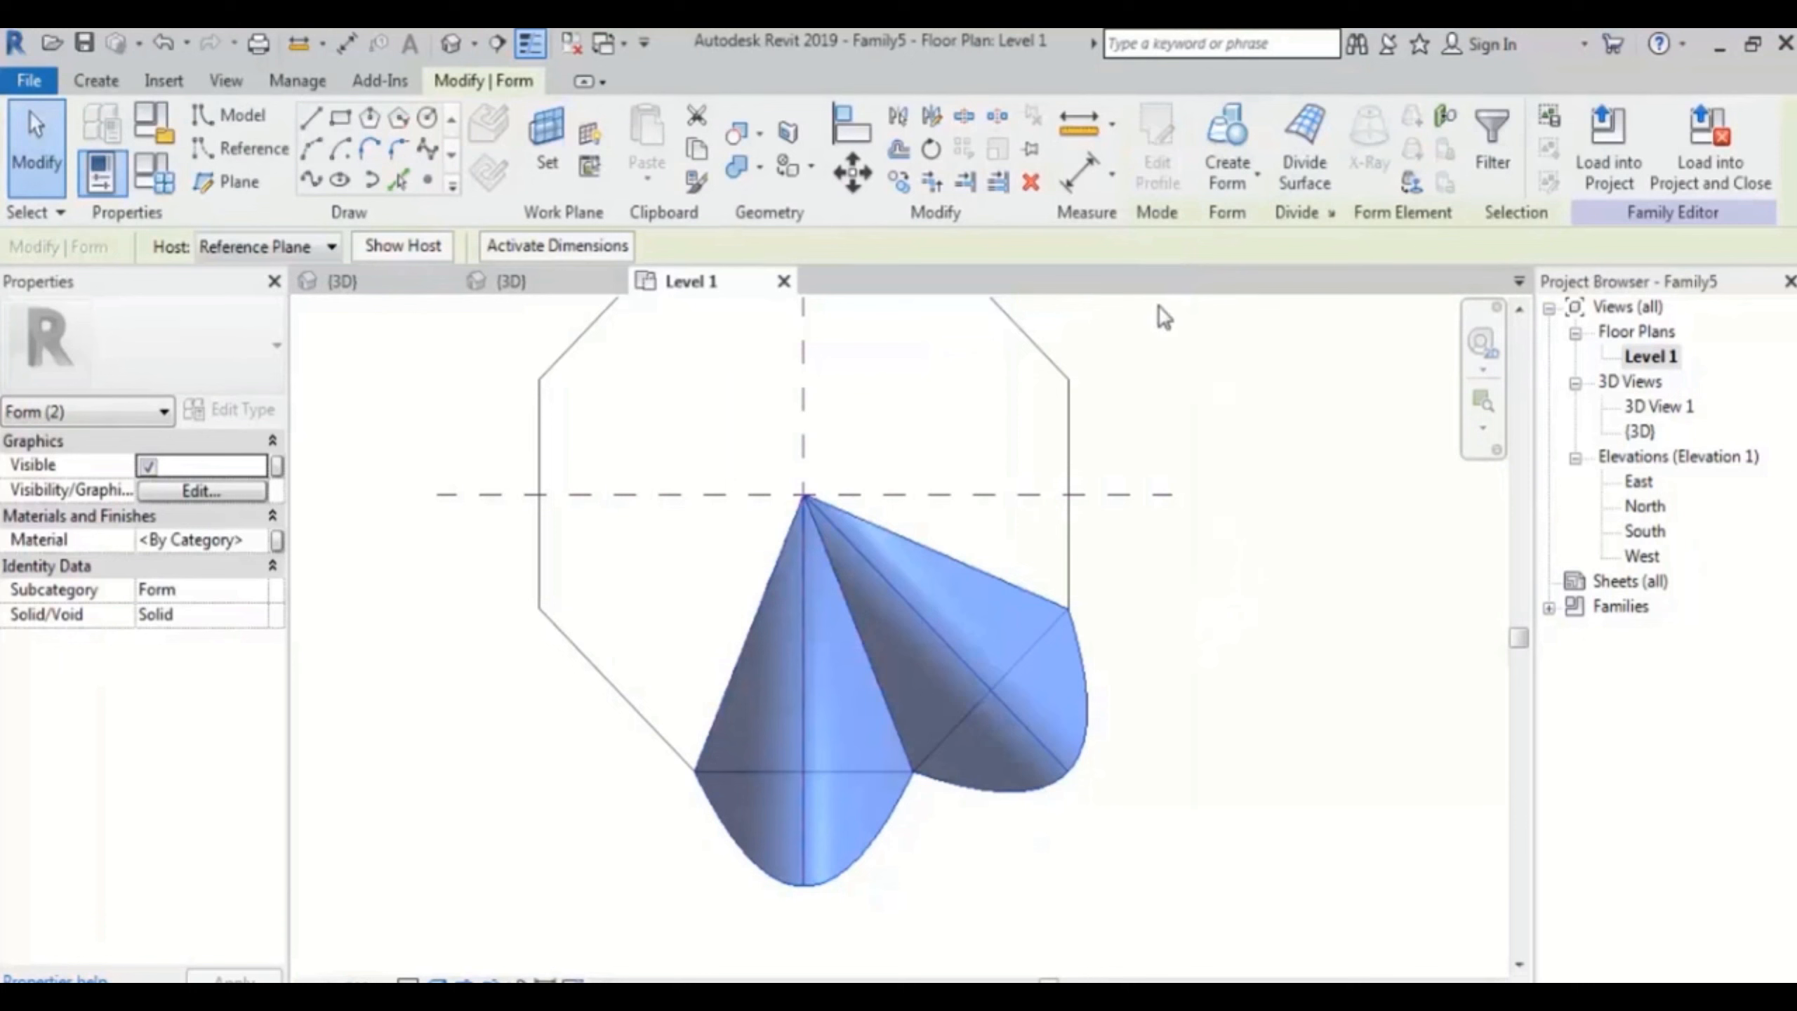
{"action": "left_click", "coordinate": [898, 115]}
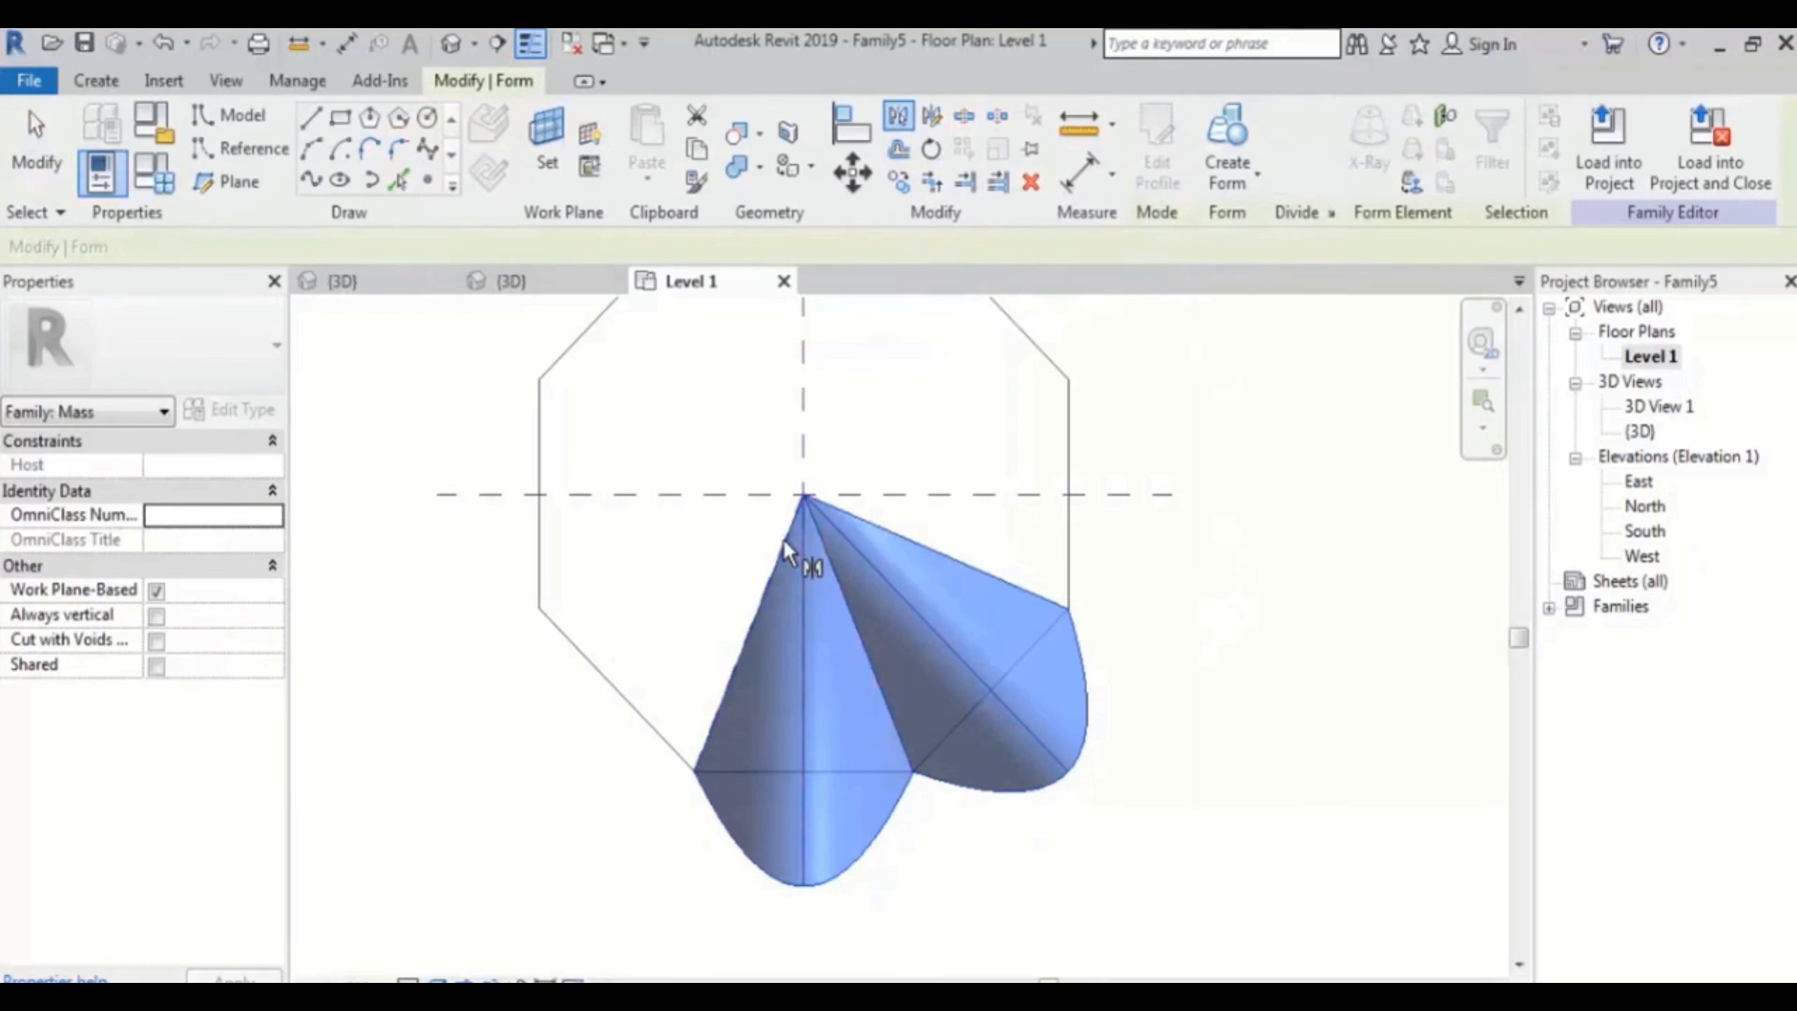
{"action": "left_click", "coordinate": [784, 543]}
{"action": "left_click", "coordinate": [1199, 405]}
Step: Select only the four shell forms, mirror them about an axis drawn between opposite octagon corners, and open the 3D view
{"action": "scroll", "coordinate": [1017, 560], "scroll_direction": "down", "scroll_amount": 2}
{"action": "left_click_drag", "start_coordinate": [546, 820], "coordinate": [1124, 441]}
{"action": "left_click_drag", "start_coordinate": [550, 804], "coordinate": [1111, 414]}
{"action": "left_click", "coordinate": [1365, 146]}
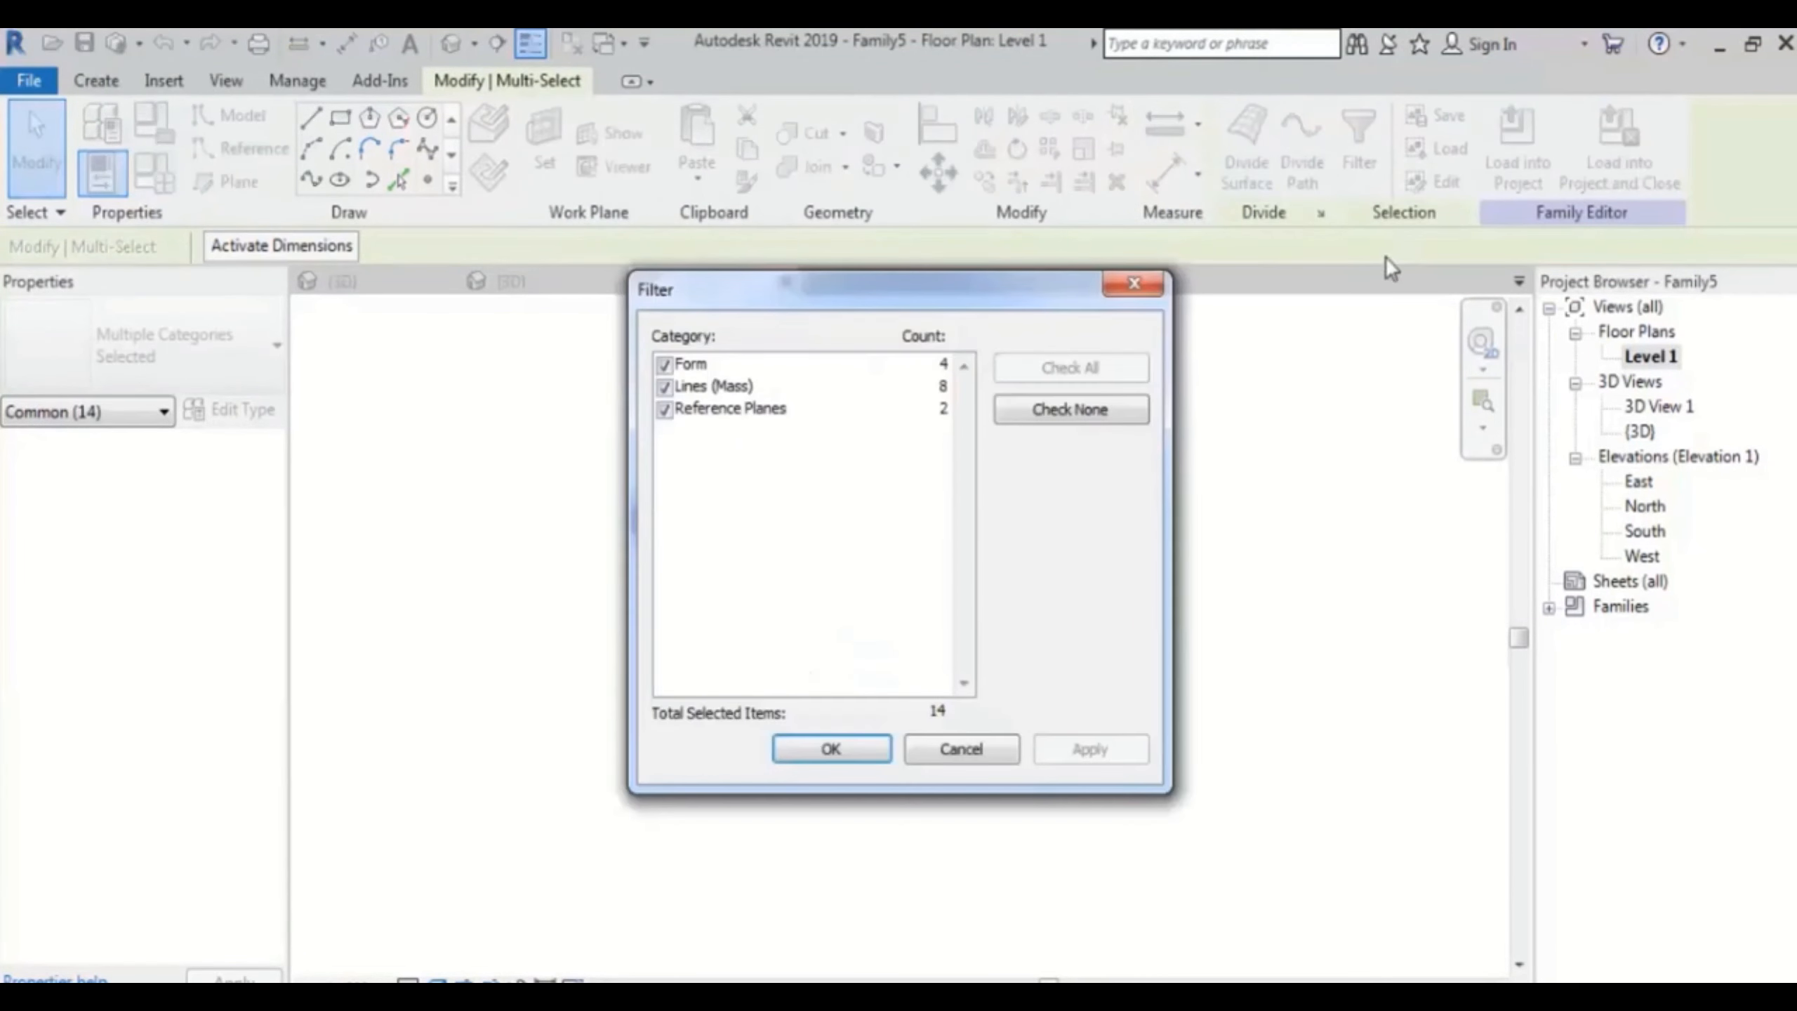
{"action": "left_click", "coordinate": [1122, 410]}
{"action": "left_click", "coordinate": [663, 365]}
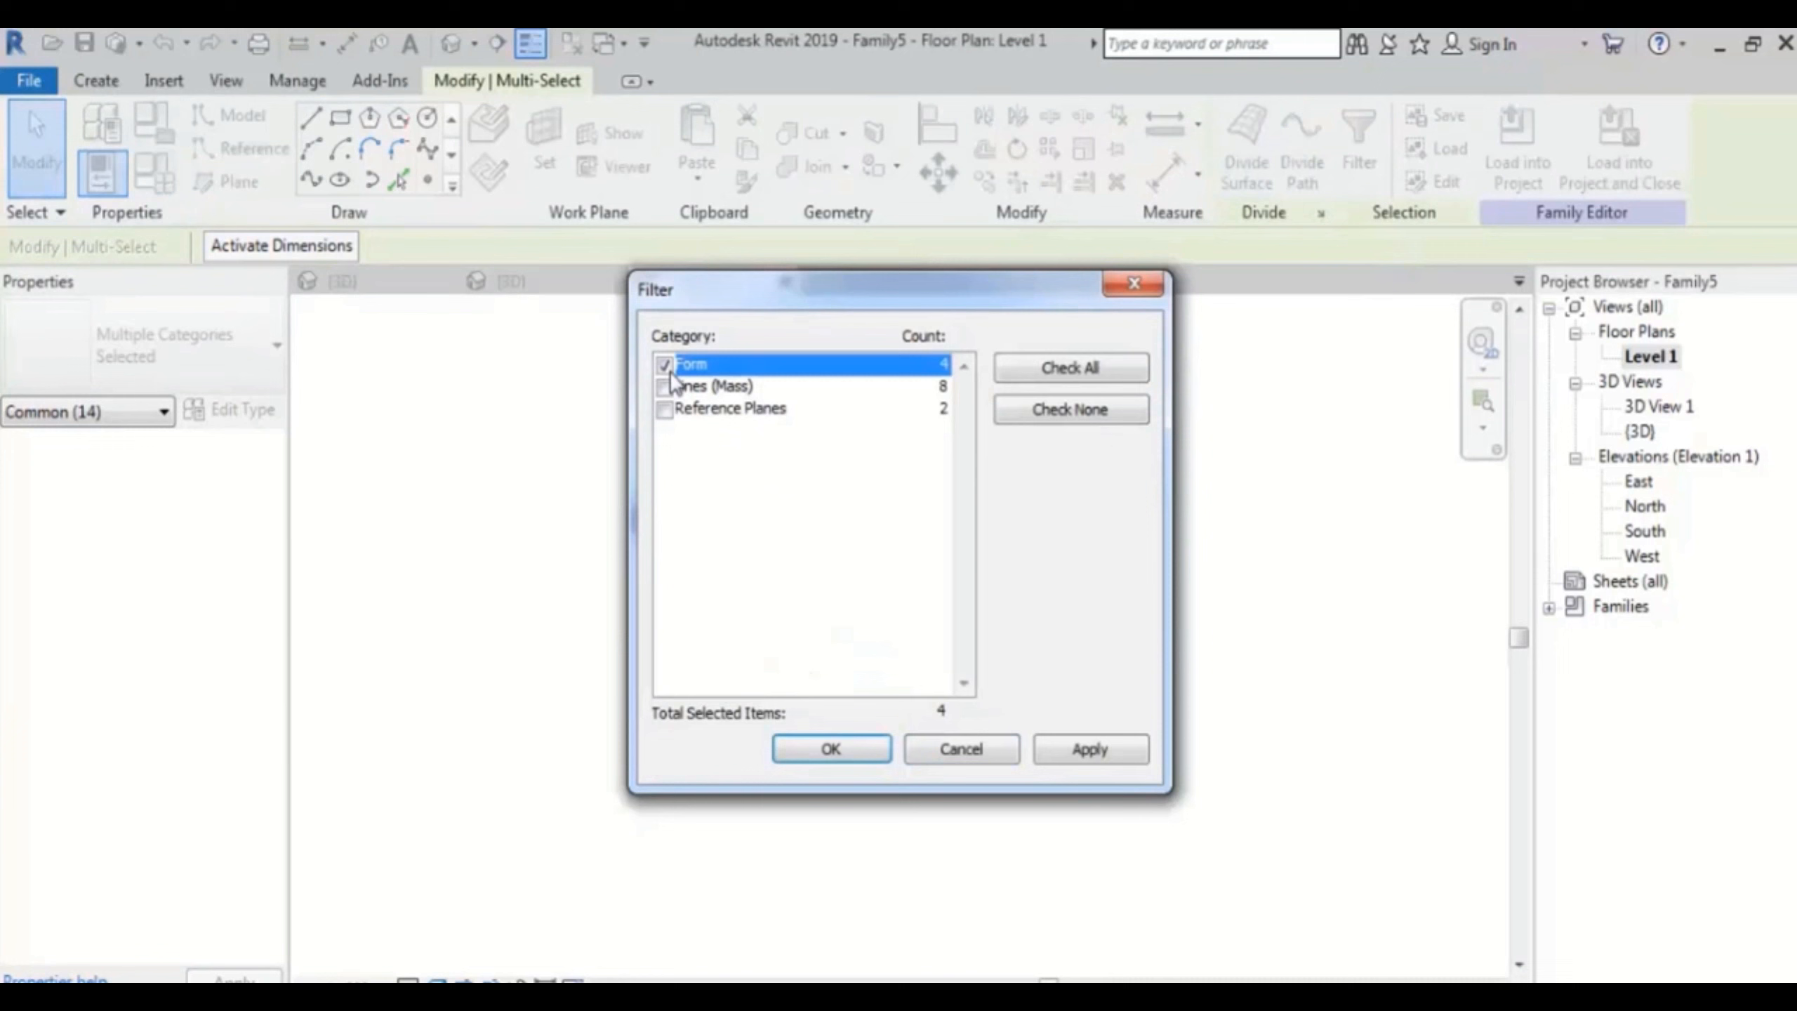
{"action": "left_click", "coordinate": [830, 749]}
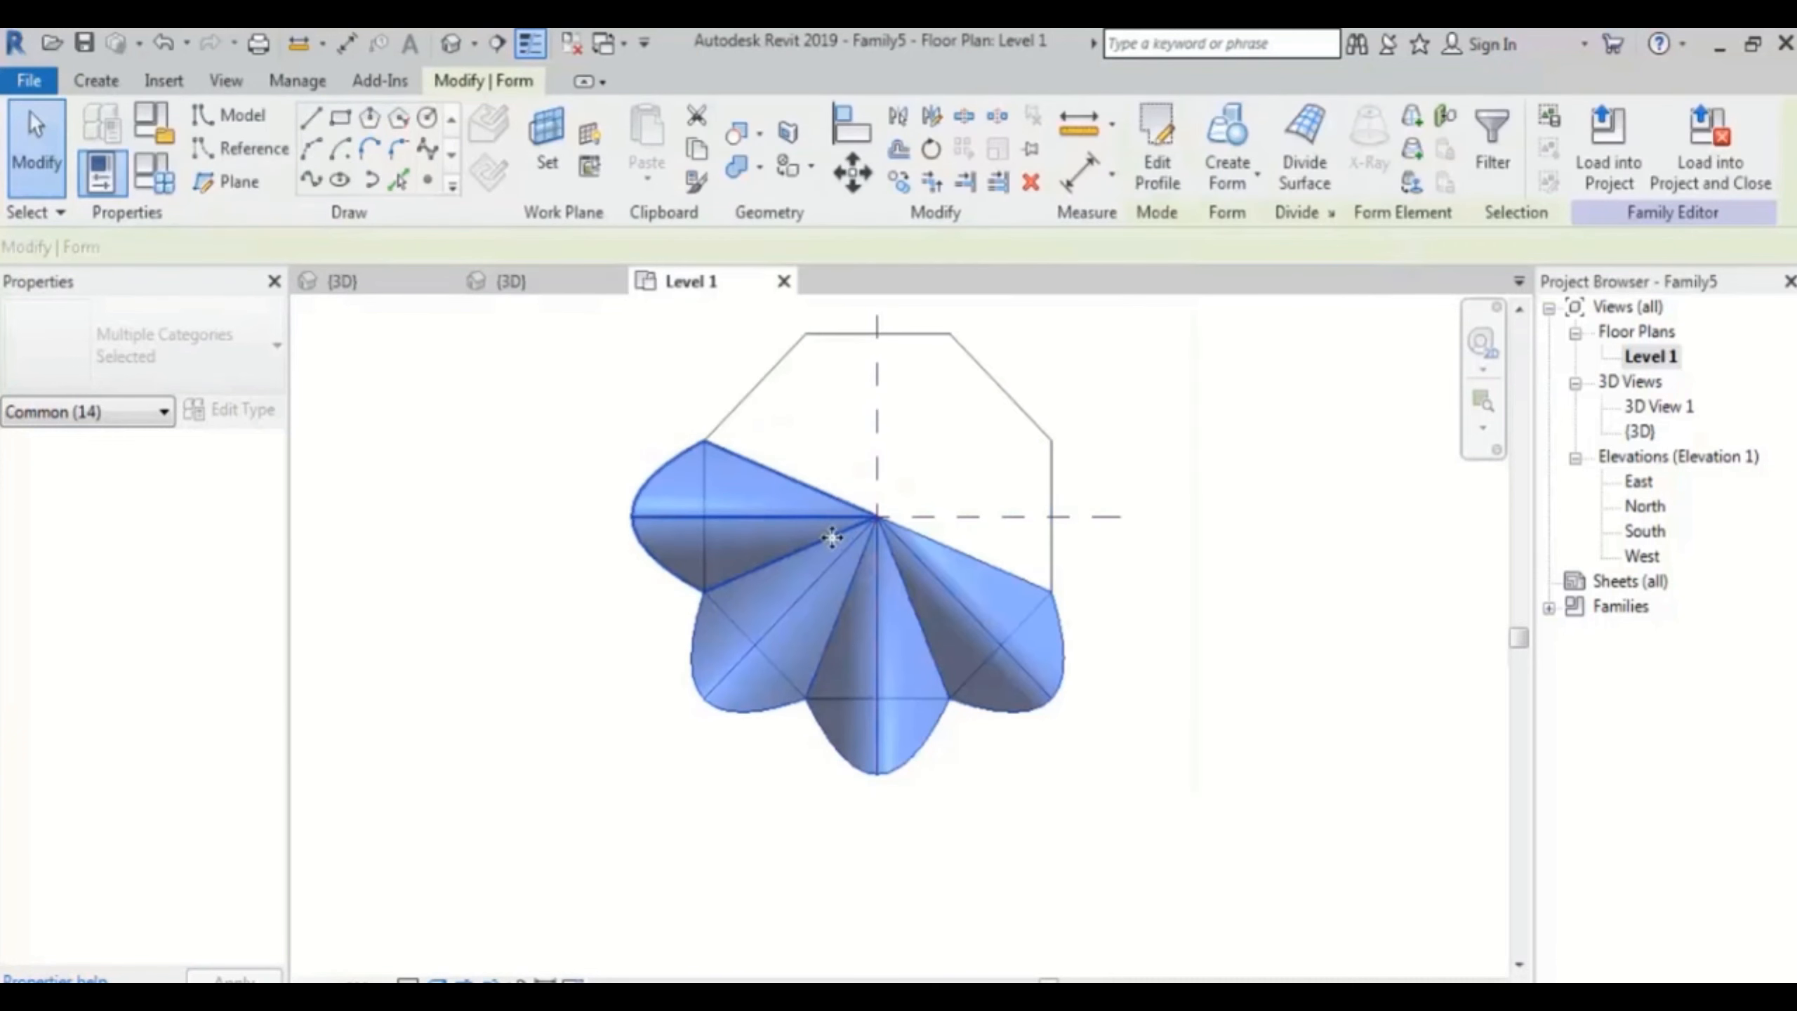
{"action": "left_click", "coordinate": [936, 120]}
{"action": "left_click", "coordinate": [705, 440]}
{"action": "left_click", "coordinate": [1051, 589]}
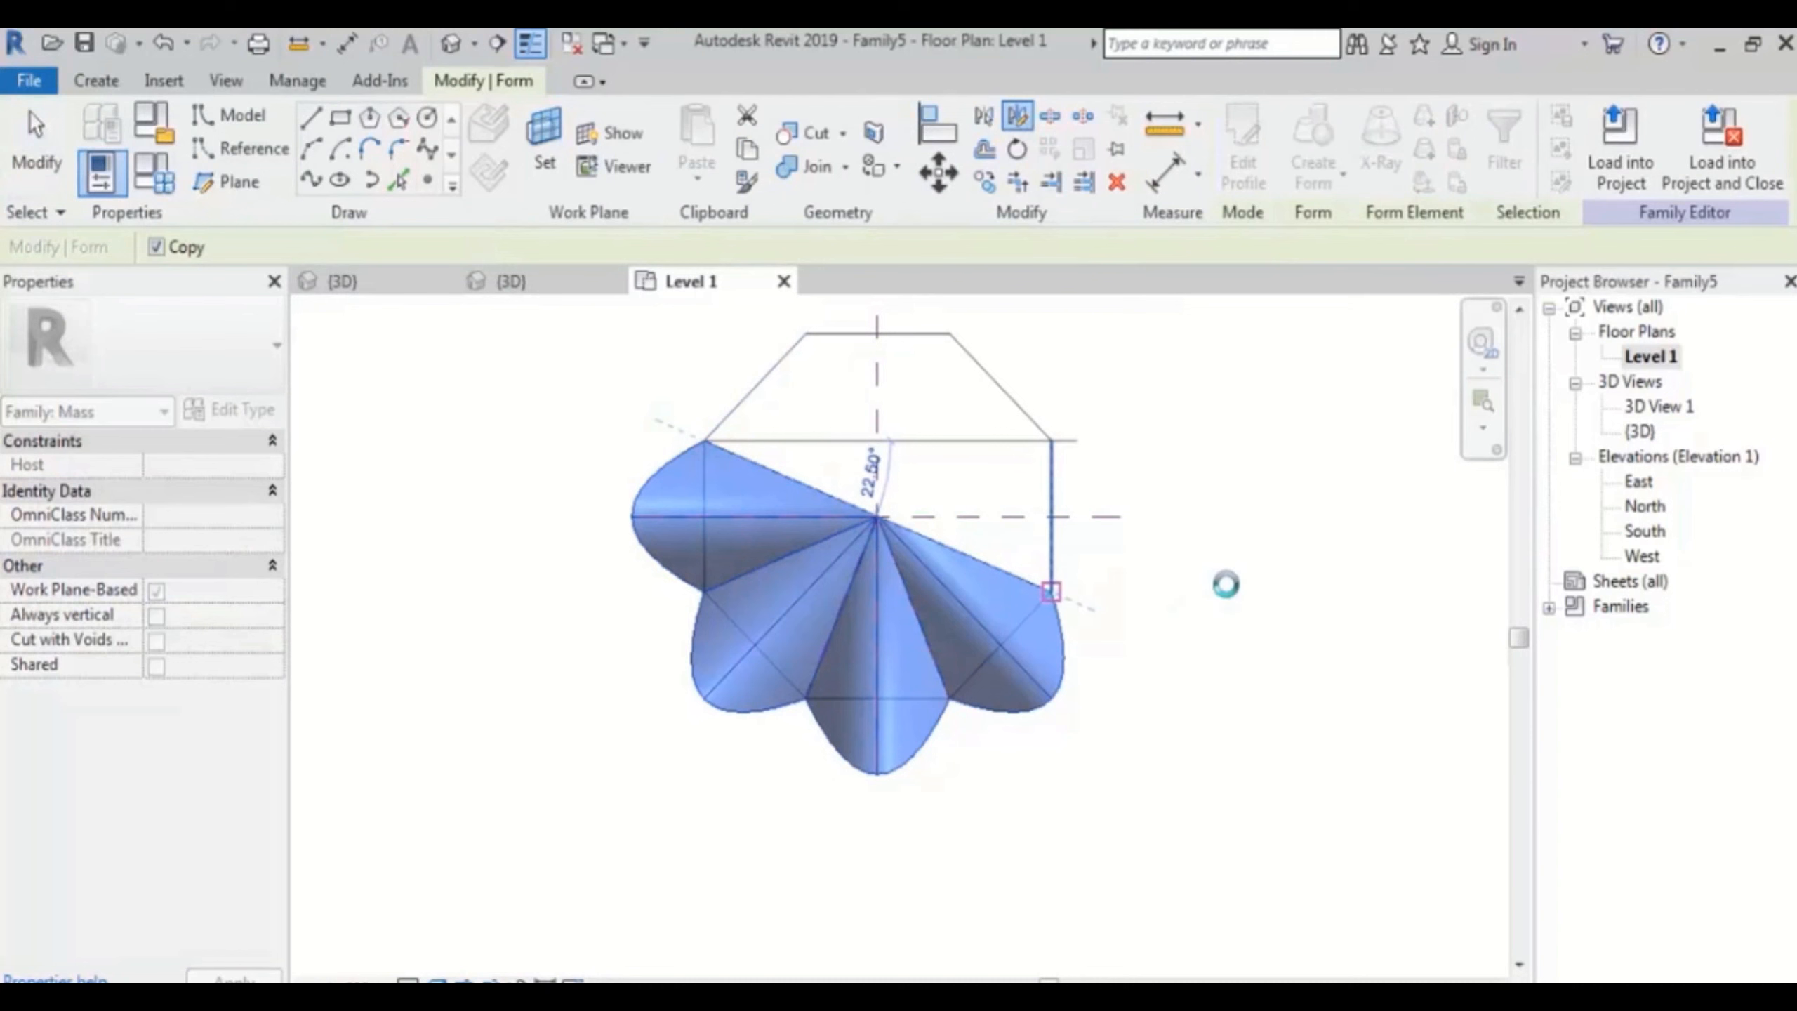
{"action": "left_click", "coordinate": [1286, 494]}
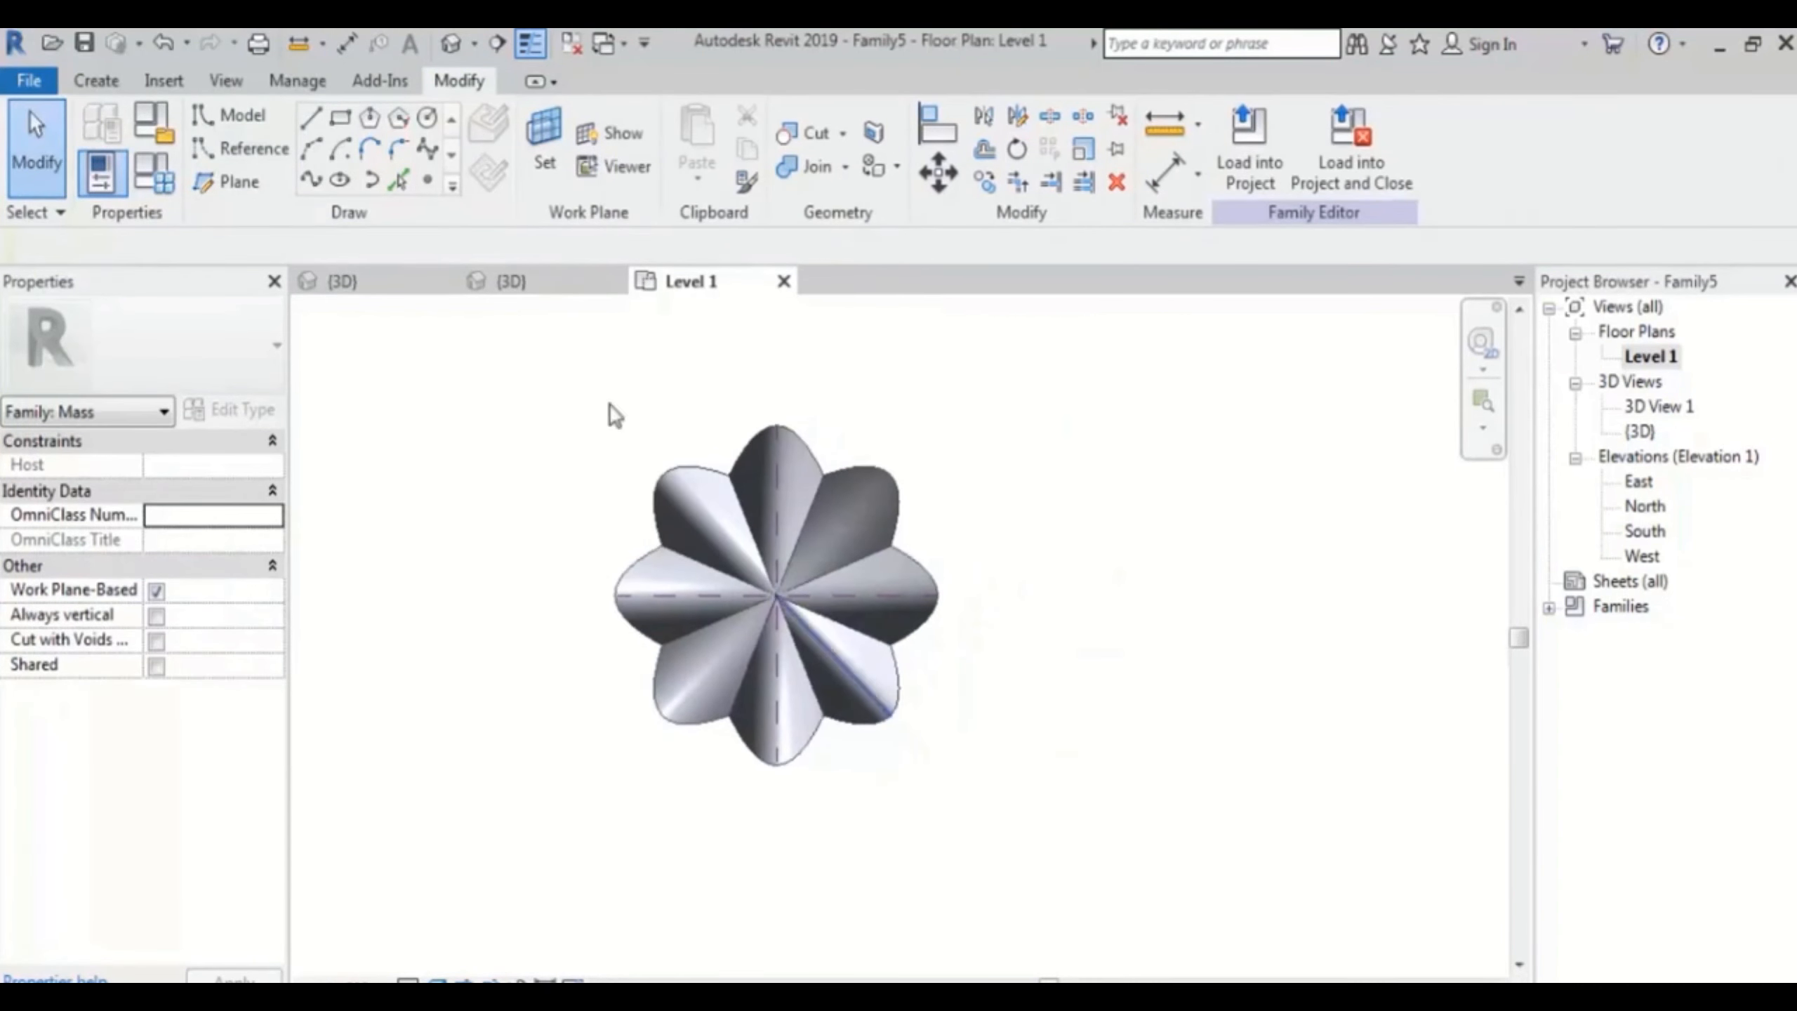
{"action": "left_click", "coordinate": [450, 44]}
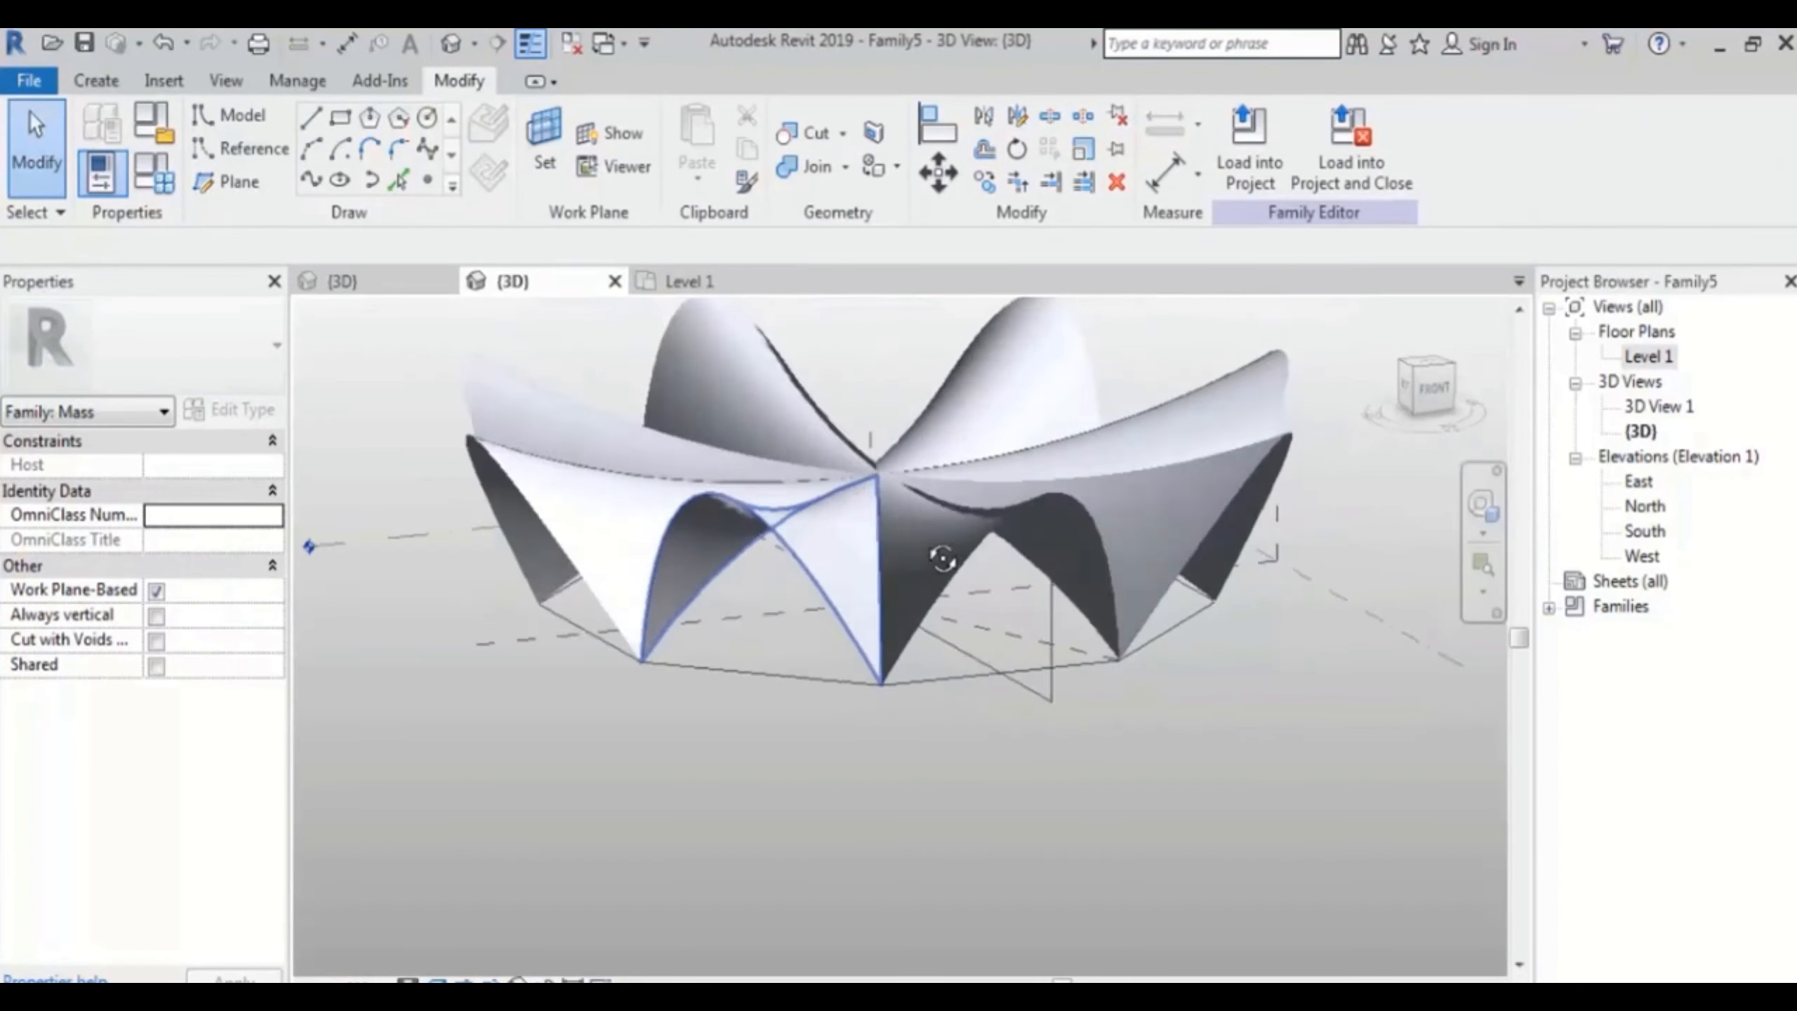